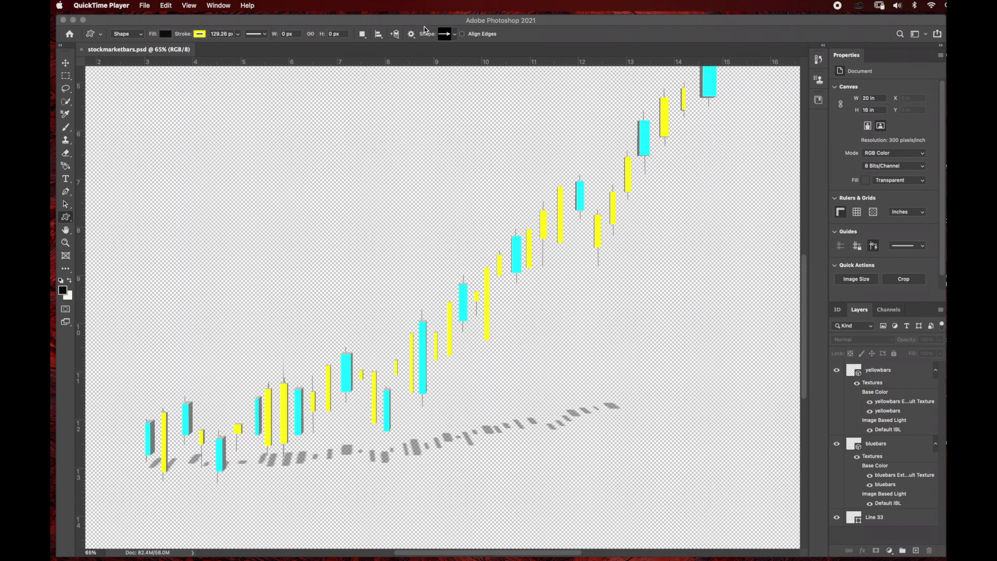
Step: Bring Photoshop in front of the QuickTime preview to show stockmarketbars.psd
click(422, 24)
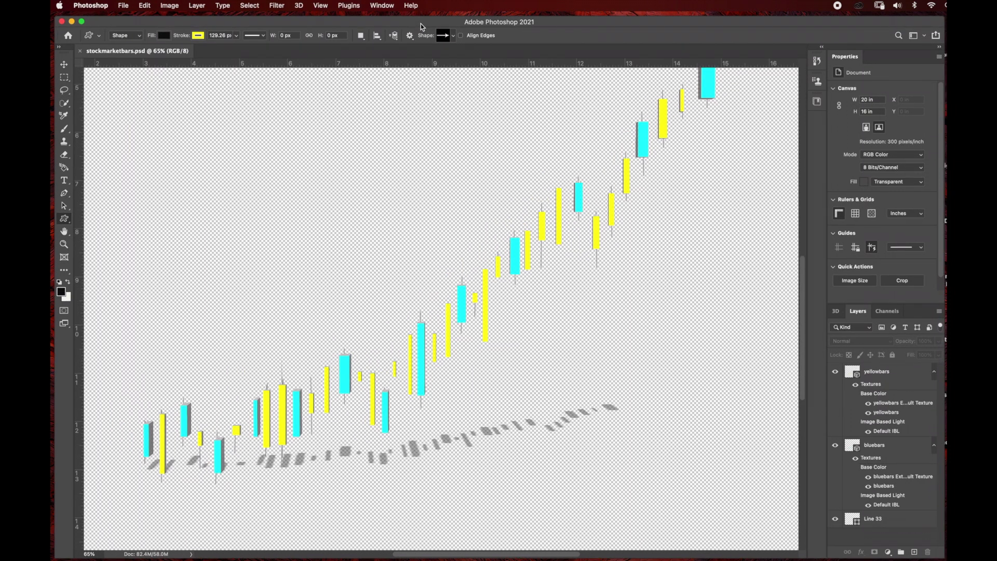
Step: Pan around the stockmarketbars.psd canvas and look through the File menu
scroll(429, 218, up, 5)
scroll(429, 217, right, 3)
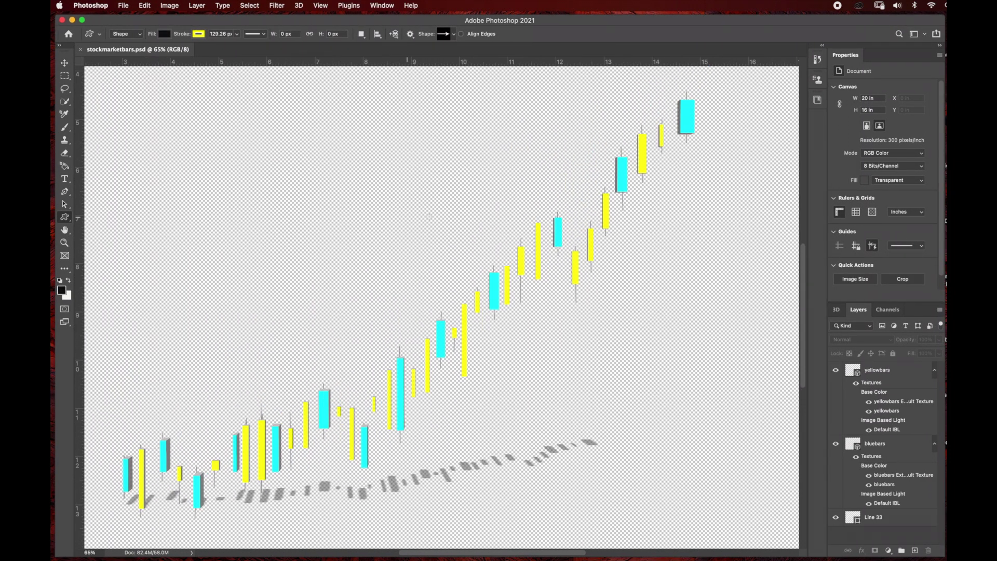
scroll(429, 217, down, 1)
scroll(429, 217, left, 1)
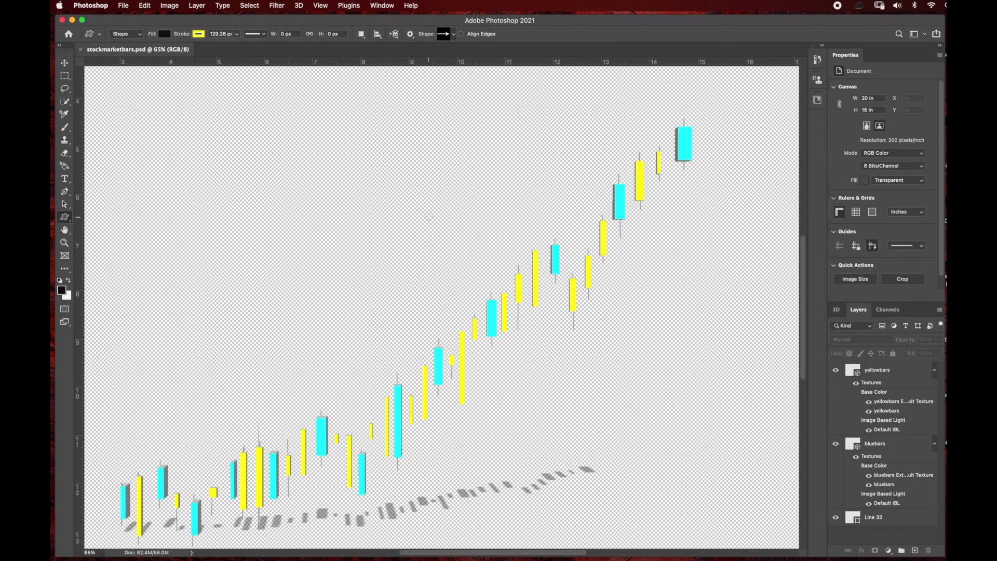
scroll(430, 217, down, 1)
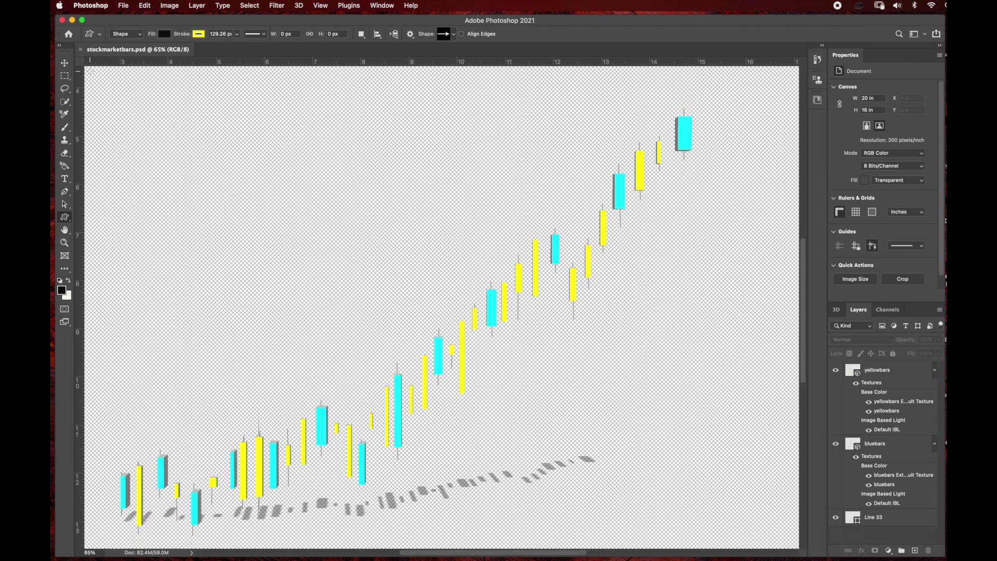
click(124, 5)
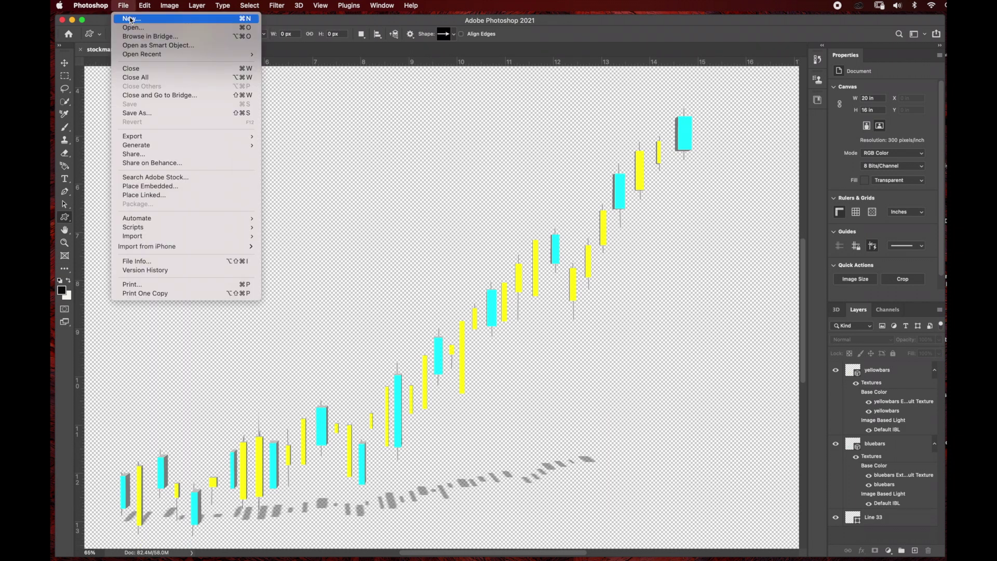
key(Escape)
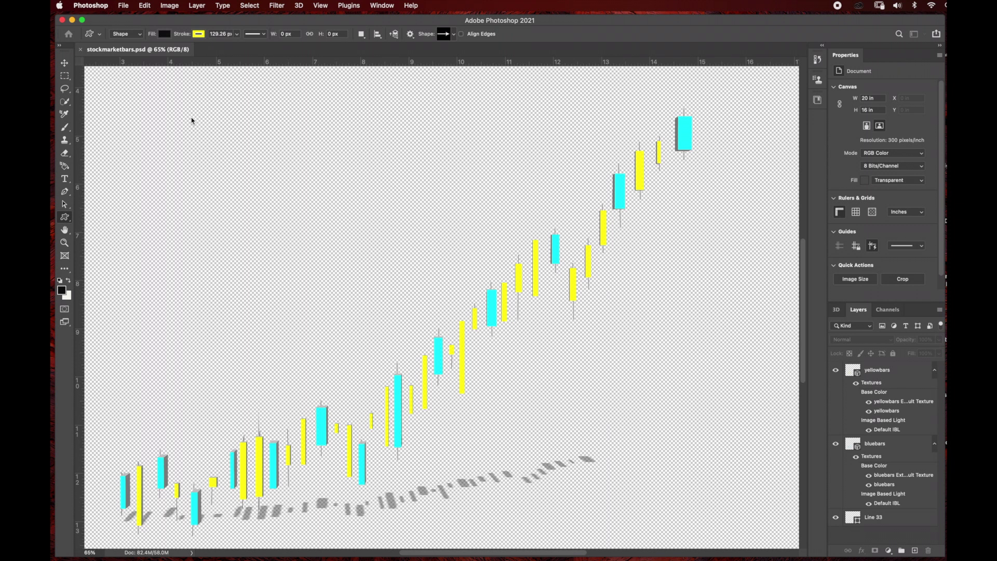
Step: Create Untitled-1 as a 20 x 16 in, 300 ppi transparent canvas
scroll(208, 140, up, 5)
scroll(208, 140, right, 3)
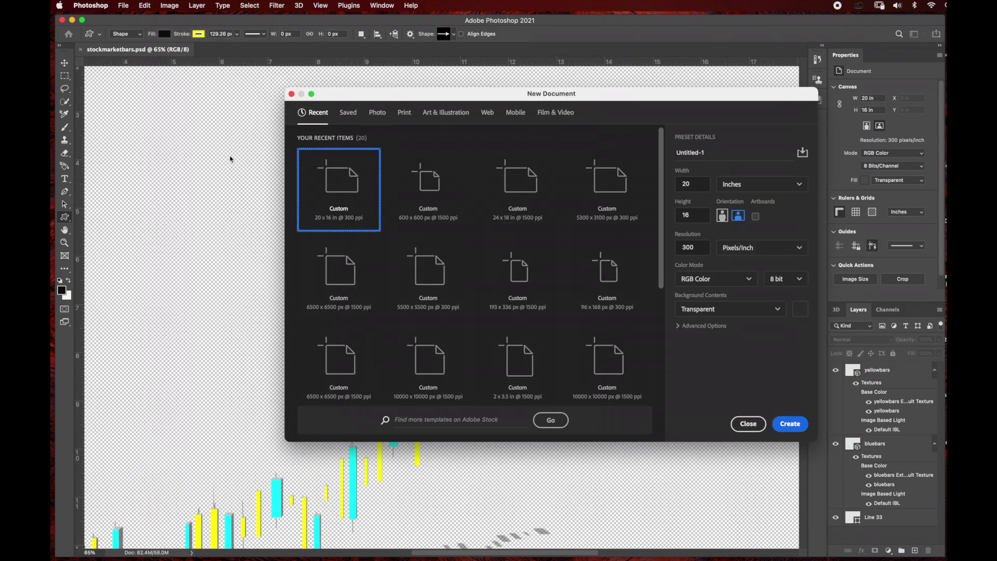
scroll(230, 159, up, 3)
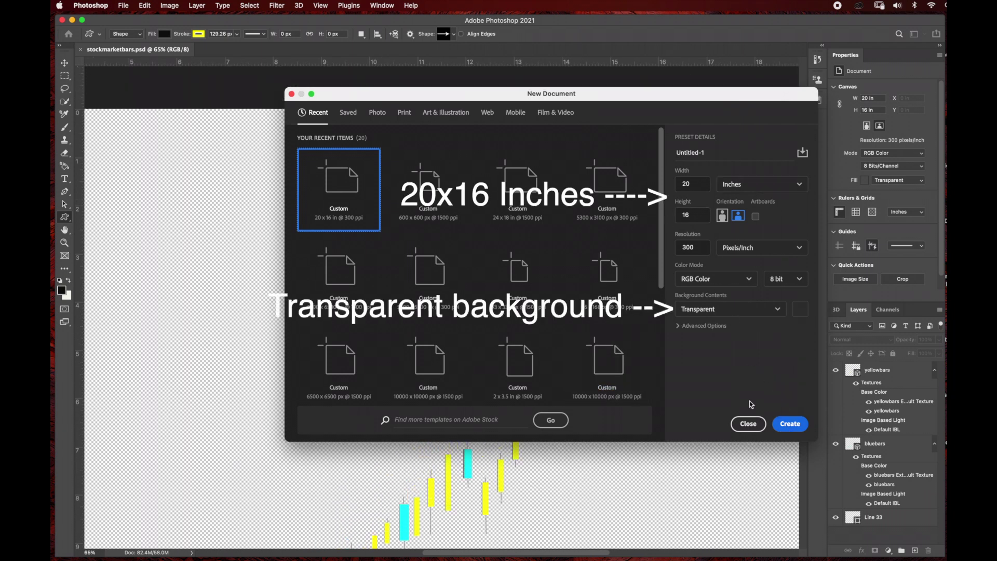
click(786, 425)
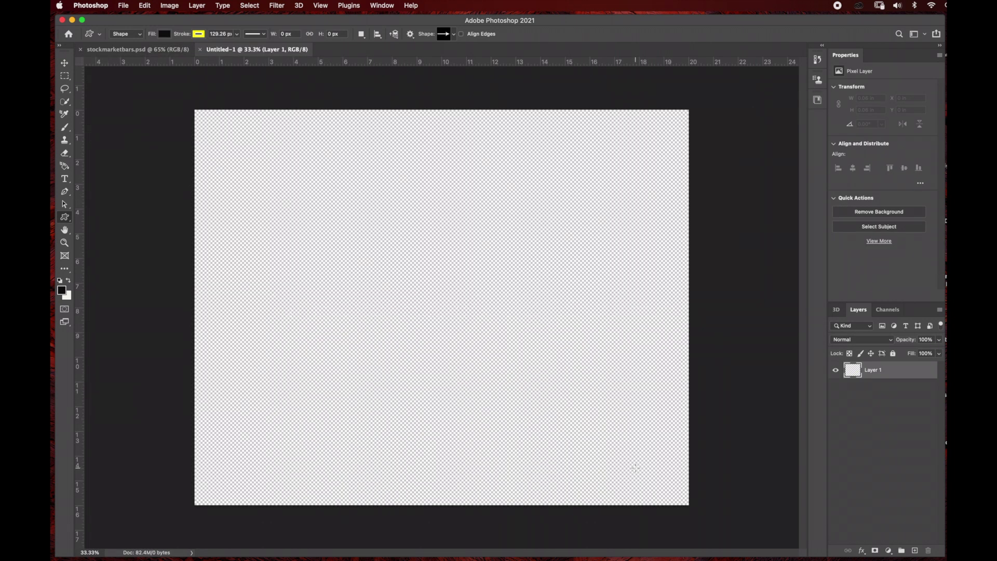
Step: Select the Rectangle Tool from the shape tools
click(67, 218)
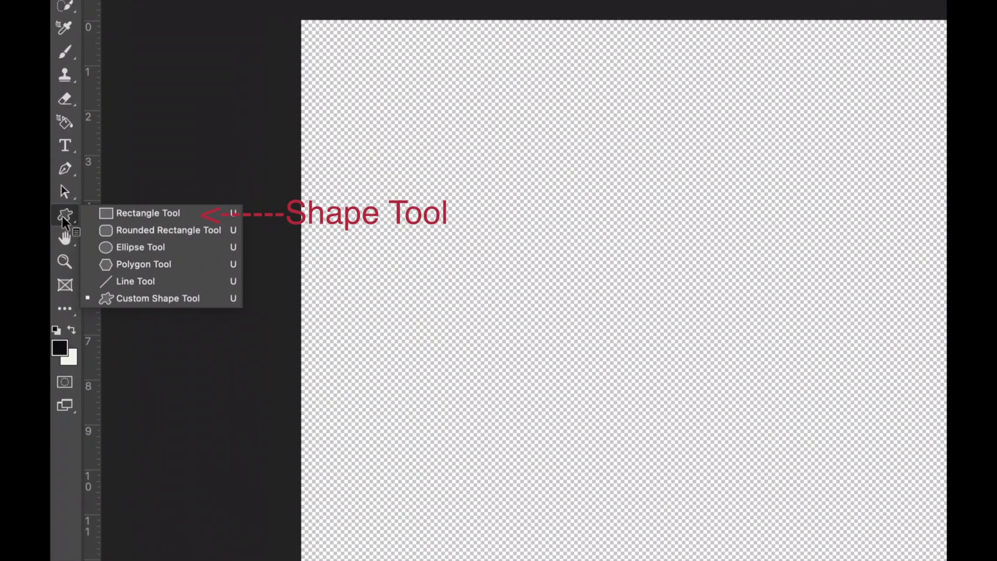
click(162, 216)
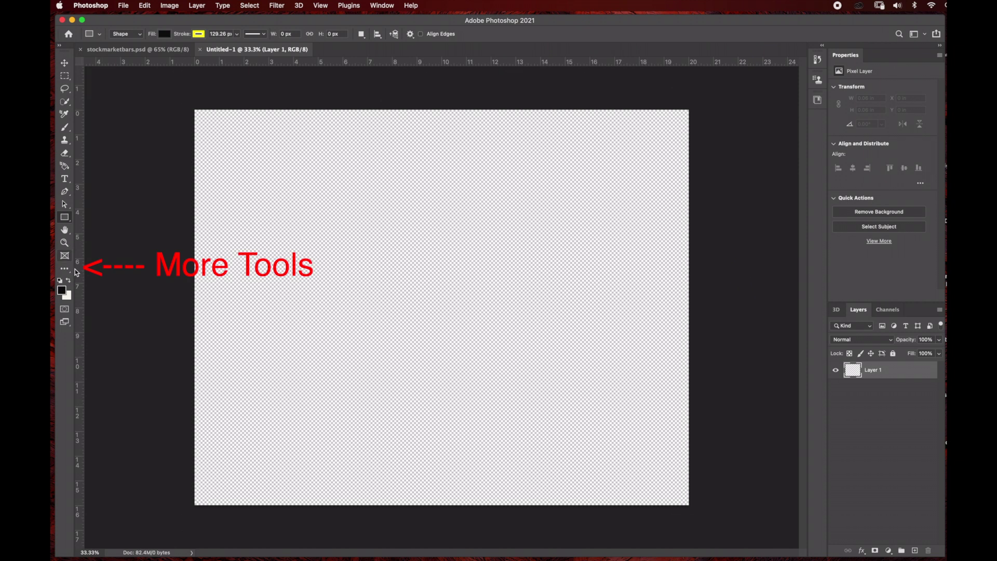
click(66, 272)
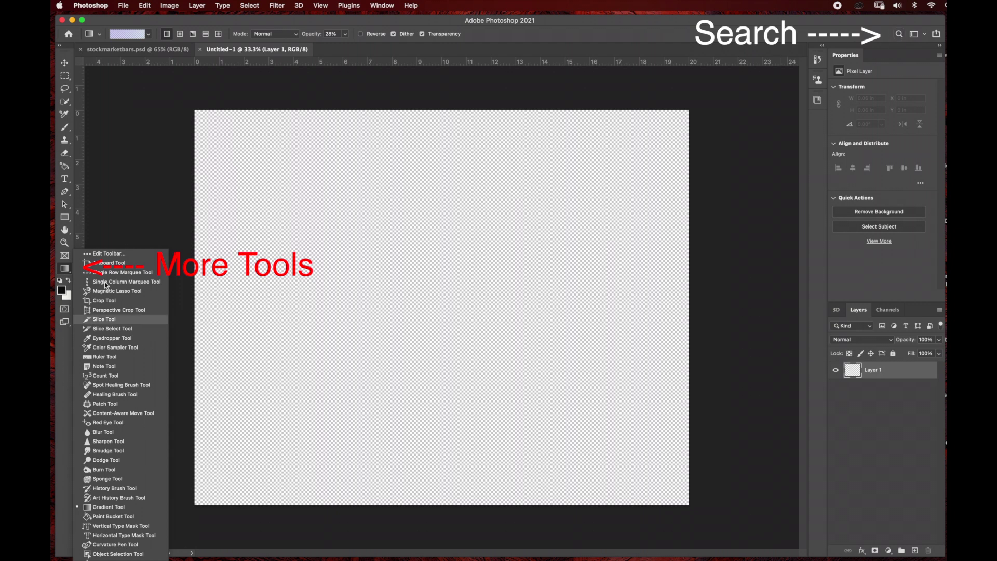
click(68, 273)
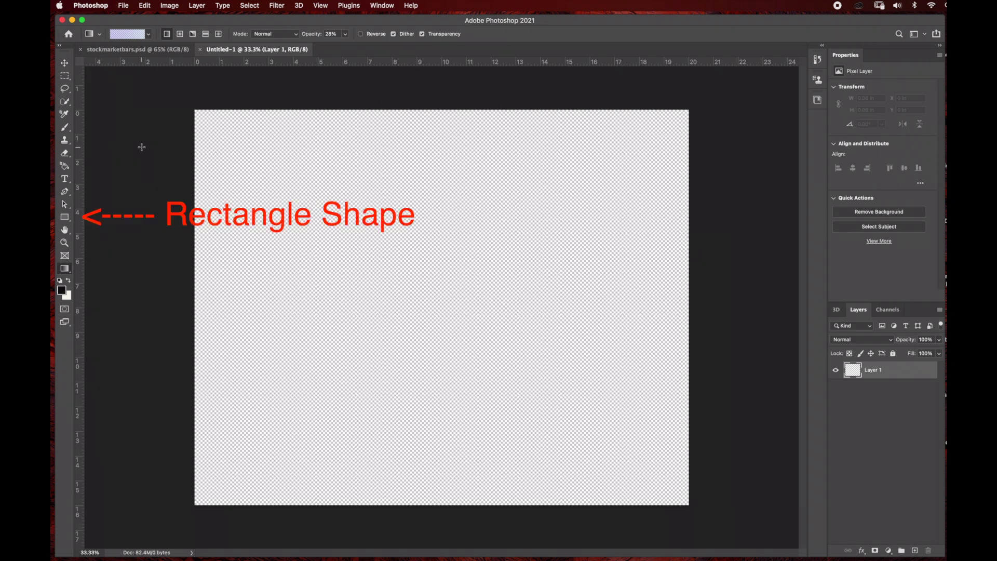
click(64, 218)
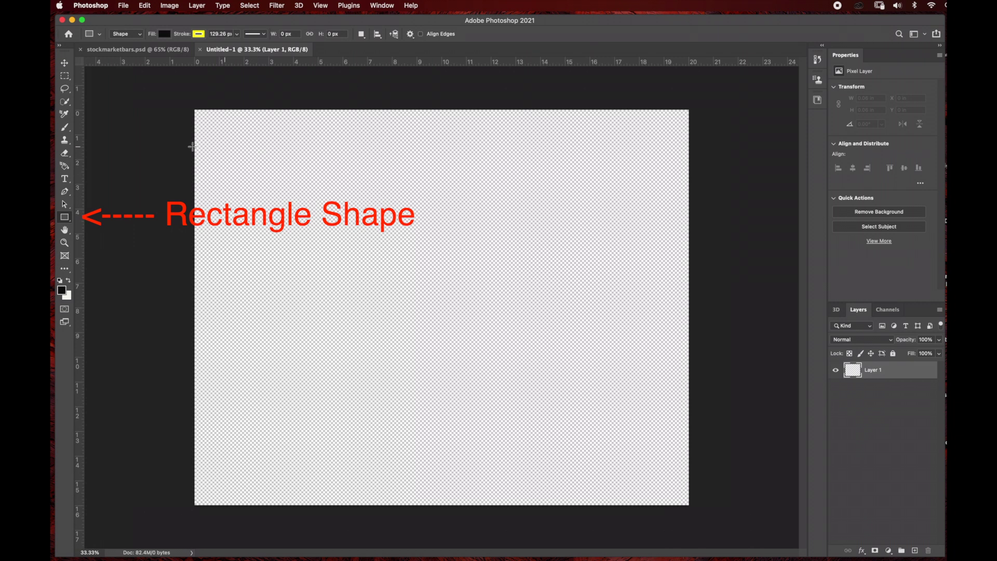
Step: Set the rectangle stroke to red and draw the first thin bar at lower left
click(199, 34)
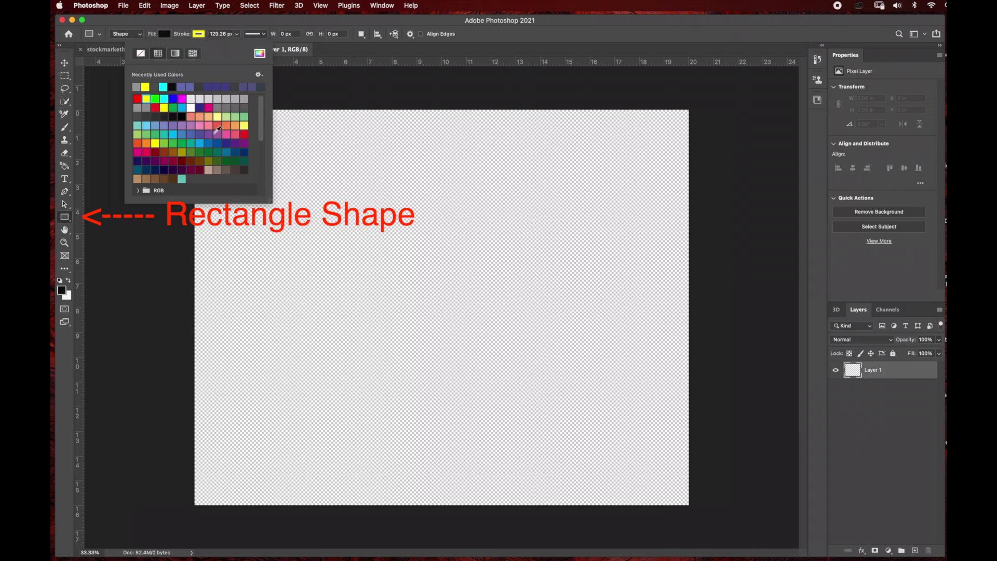
click(137, 99)
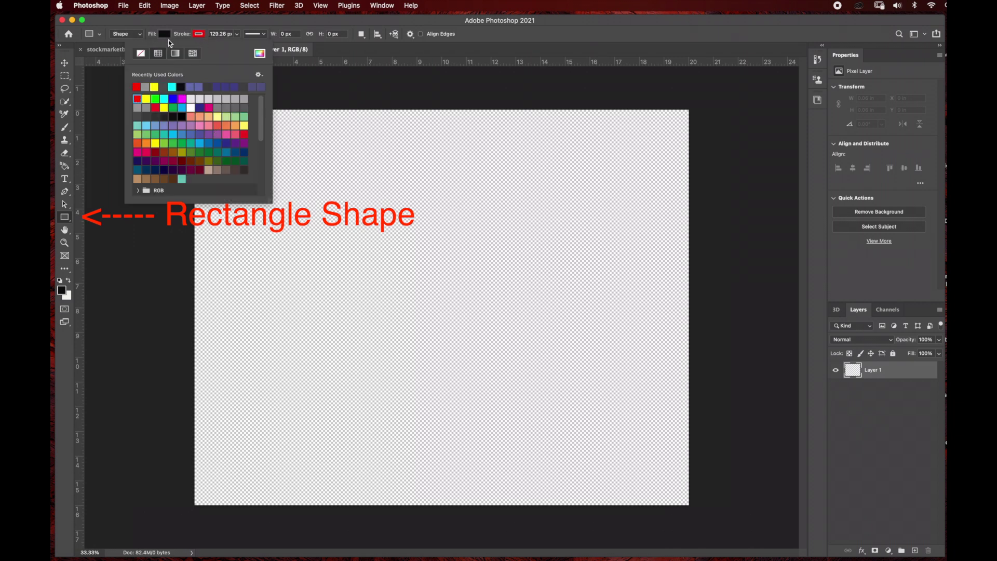
click(207, 39)
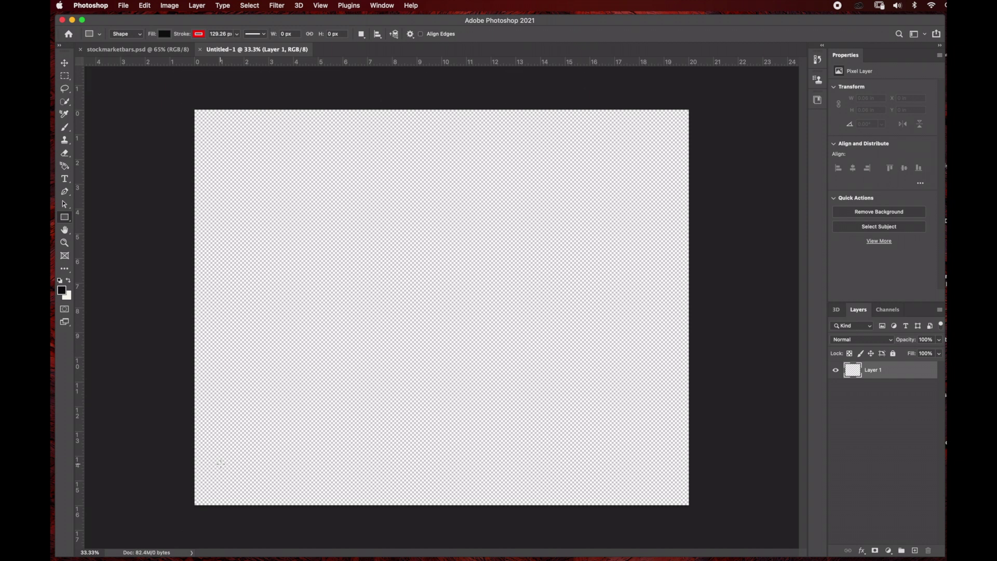
drag(223, 465, 227, 478)
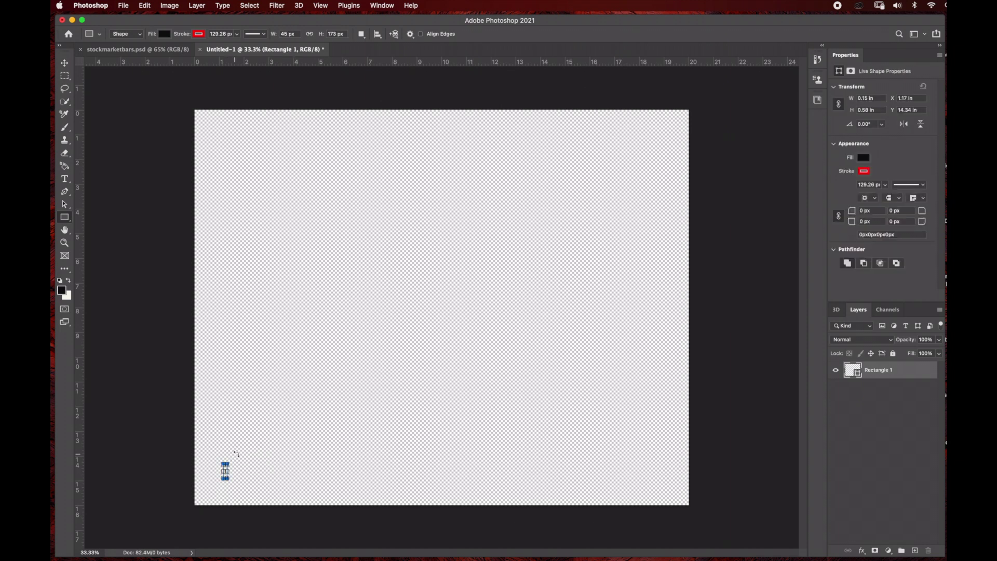
Step: Draw the remaining thin red bars rising from lower left to upper right
mouse_move(236, 449)
mouse_down()
mouse_move(239, 473)
mouse_move(253, 460)
mouse_up()
mouse_move(266, 411)
mouse_down()
mouse_move(269, 450)
mouse_move(284, 432)
mouse_move(307, 451)
mouse_move(326, 441)
mouse_up()
mouse_move(341, 397)
mouse_down()
mouse_move(343, 463)
mouse_move(343, 454)
mouse_up()
drag(361, 419, 362, 437)
drag(379, 397, 388, 419)
mouse_move(400, 381)
mouse_down()
mouse_move(404, 399)
mouse_move(426, 389)
mouse_up()
drag(440, 353, 446, 391)
drag(460, 334, 464, 355)
drag(479, 349, 507, 395)
drag(517, 364, 525, 383)
drag(545, 316, 550, 341)
drag(568, 281, 576, 306)
drag(597, 243, 602, 269)
drag(626, 206, 637, 238)
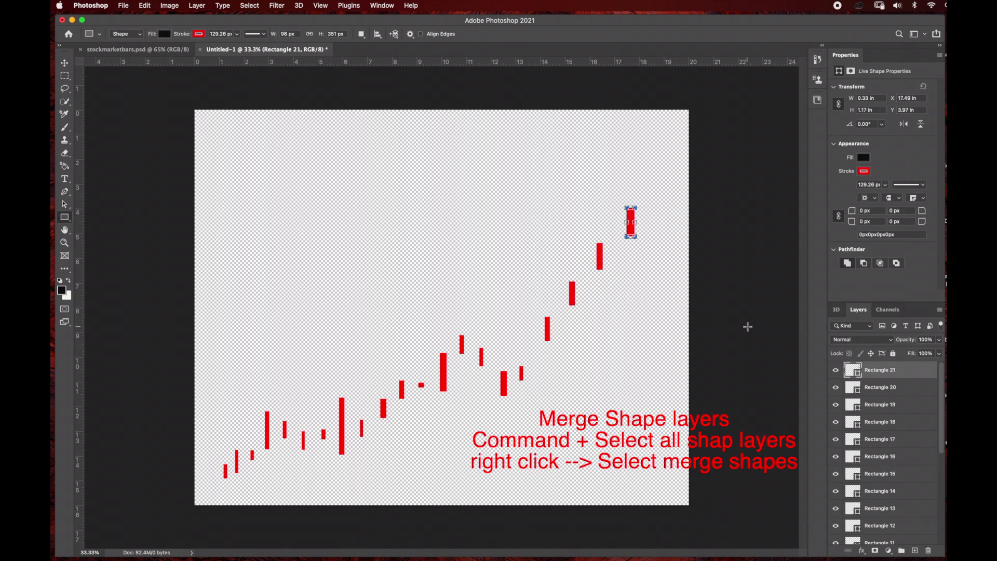
Step: Select every Rectangle layer down to Rectangle 1 and merge them into one shape
super+click(900, 388)
super+click(902, 405)
super+click(901, 422)
scroll(901, 416, down, 4)
super+click(902, 402)
super+click(902, 401)
super+click(902, 418)
super+click(901, 435)
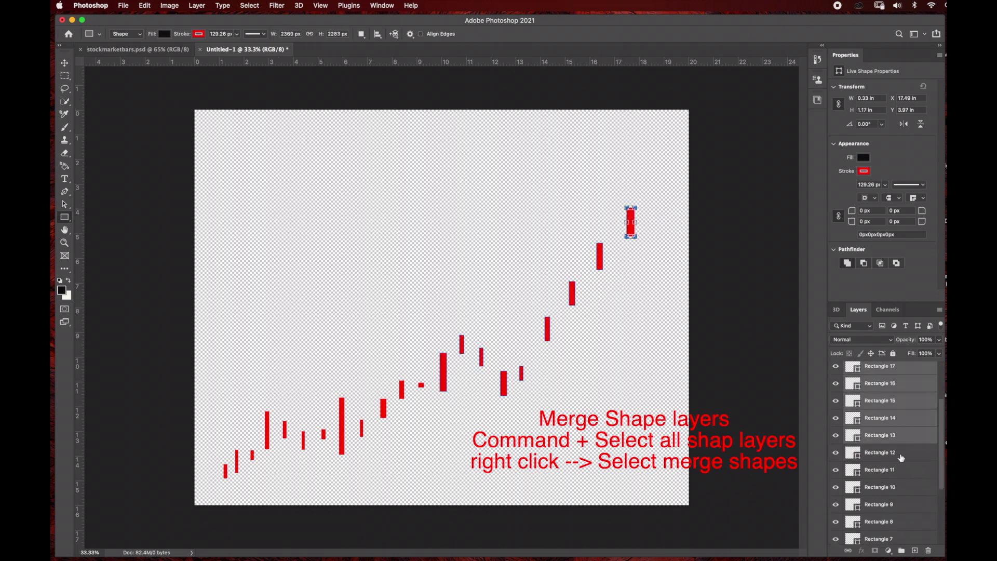
super+click(901, 457)
super+click(901, 457)
scroll(899, 458, down, 2)
super+click(897, 460)
scroll(896, 462, down, 2)
super+click(894, 467)
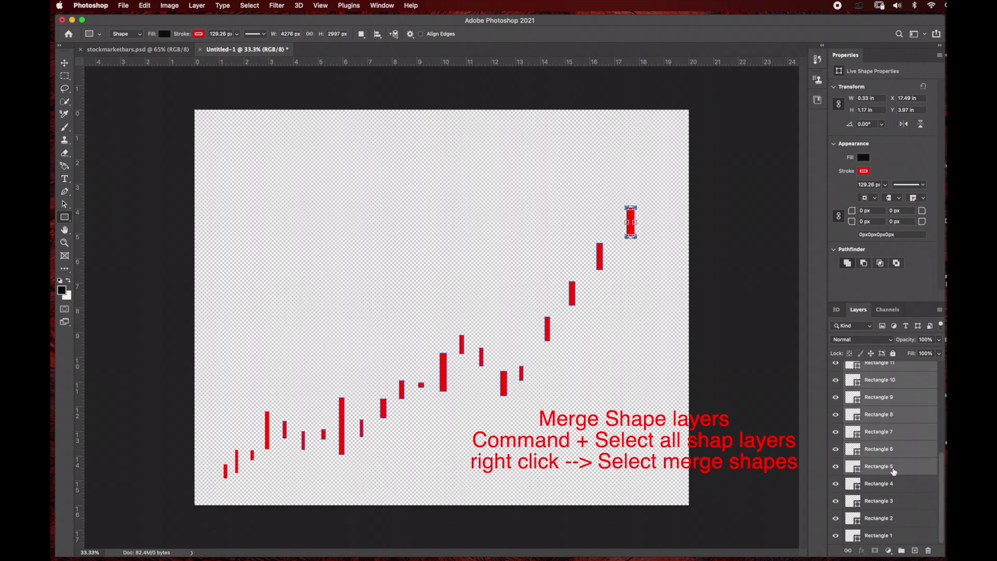
super+click(891, 484)
super+click(888, 501)
super+click(887, 518)
super+click(888, 536)
right_click(903, 536)
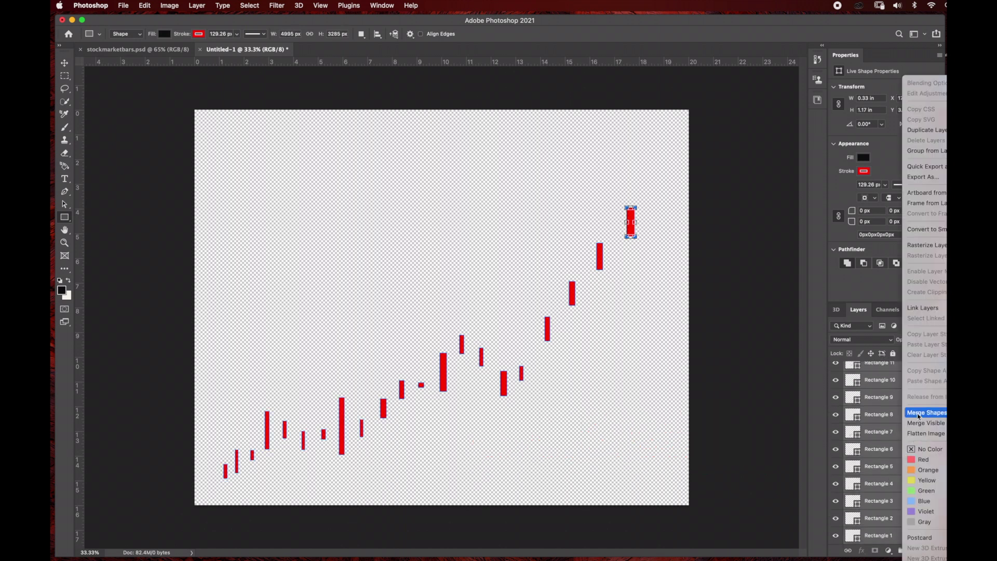
click(918, 413)
Step: Rename the merged shape layer to redcandlestick
double_click(882, 370)
text(redcandlestick)
key(Return)
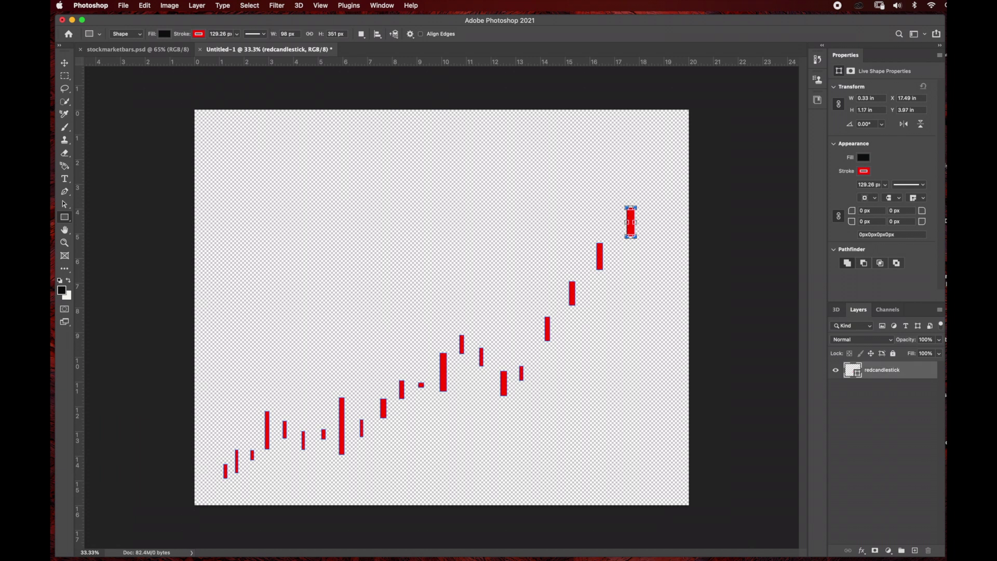
click(64, 62)
Step: Keep the red fill, deselect redcandlestick, and set the rectangle stroke to green for new bars
click(65, 217)
click(164, 34)
click(209, 152)
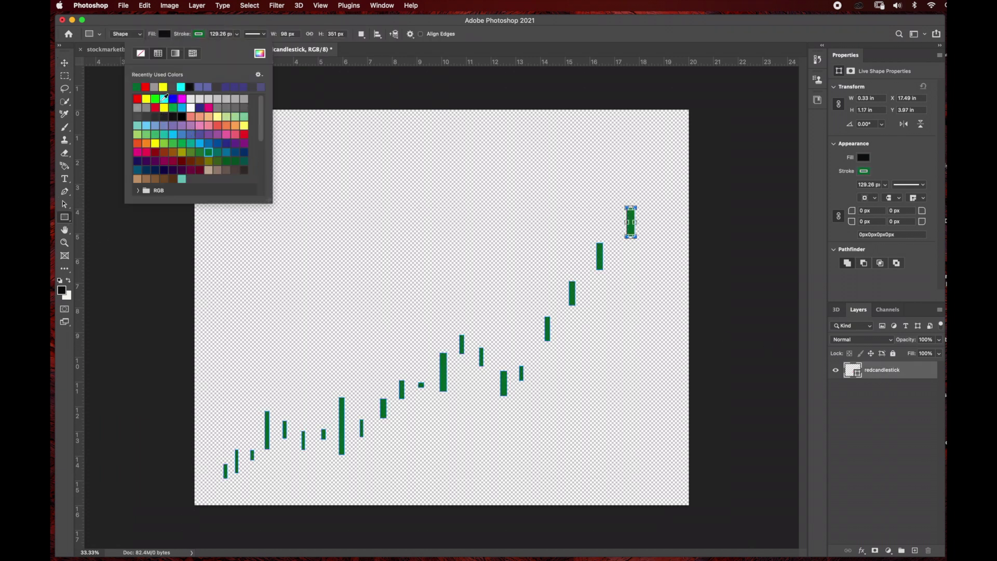
click(147, 88)
click(440, 246)
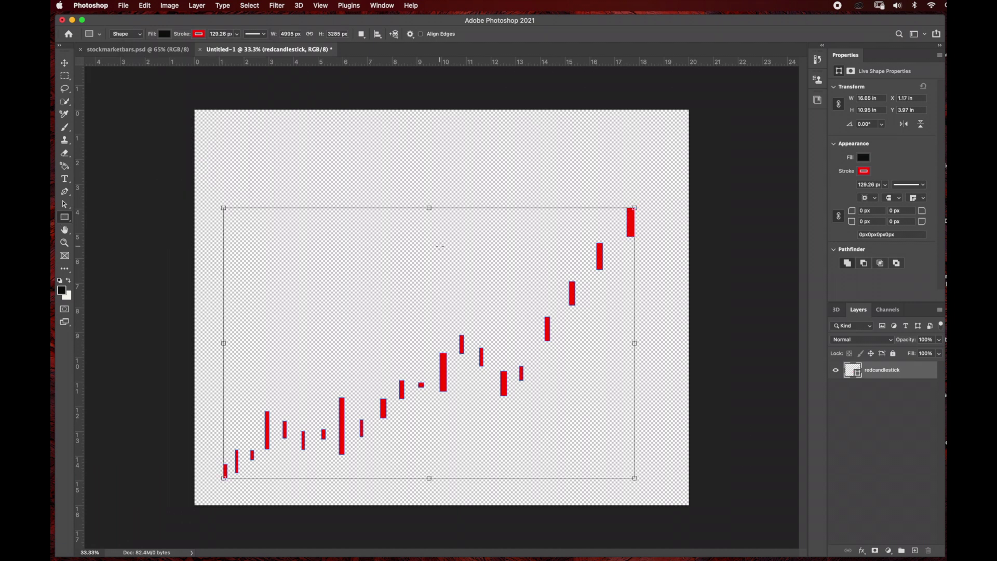
click(877, 424)
click(199, 34)
click(208, 152)
click(66, 219)
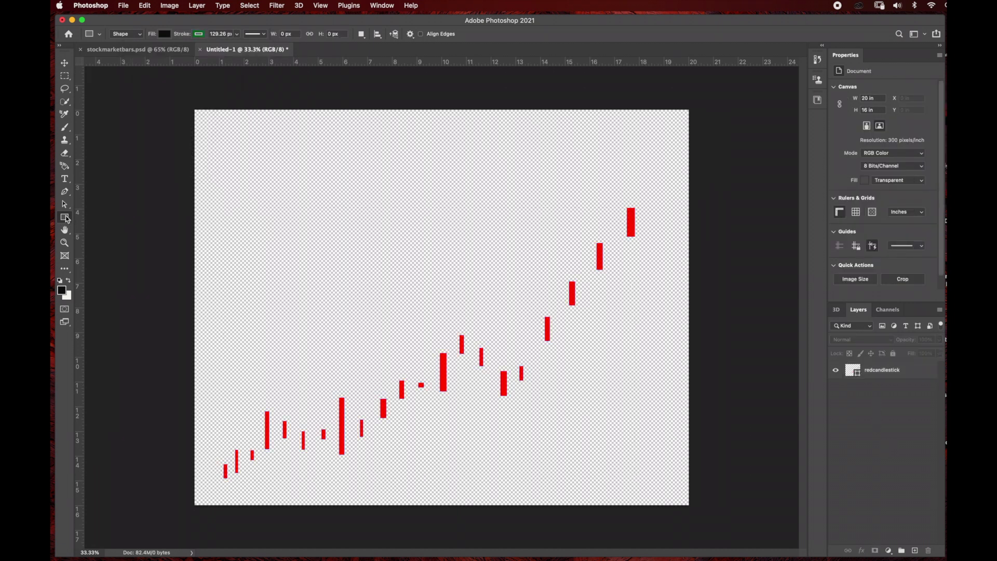
Step: Draw green bars between the red ones, rising toward the upper right
mouse_move(242, 445)
mouse_down()
mouse_move(247, 474)
mouse_move(261, 455)
mouse_up()
mouse_move(273, 419)
mouse_down()
mouse_move(277, 442)
mouse_move(294, 439)
mouse_move(296, 451)
mouse_up()
mouse_move(312, 422)
mouse_down()
mouse_move(314, 447)
mouse_move(334, 433)
mouse_move(354, 451)
mouse_up()
drag(372, 414, 376, 431)
drag(391, 391, 393, 403)
drag(410, 364, 412, 415)
drag(429, 367, 431, 390)
mouse_move(451, 345)
mouse_down()
mouse_move(457, 371)
mouse_move(476, 346)
mouse_move(494, 393)
mouse_up()
drag(512, 356, 515, 384)
drag(527, 339, 532, 372)
drag(537, 316, 542, 354)
drag(554, 295, 557, 348)
drag(563, 293, 566, 308)
drag(581, 271, 585, 294)
click(584, 257)
click(523, 276)
drag(589, 250, 592, 281)
drag(609, 214, 613, 278)
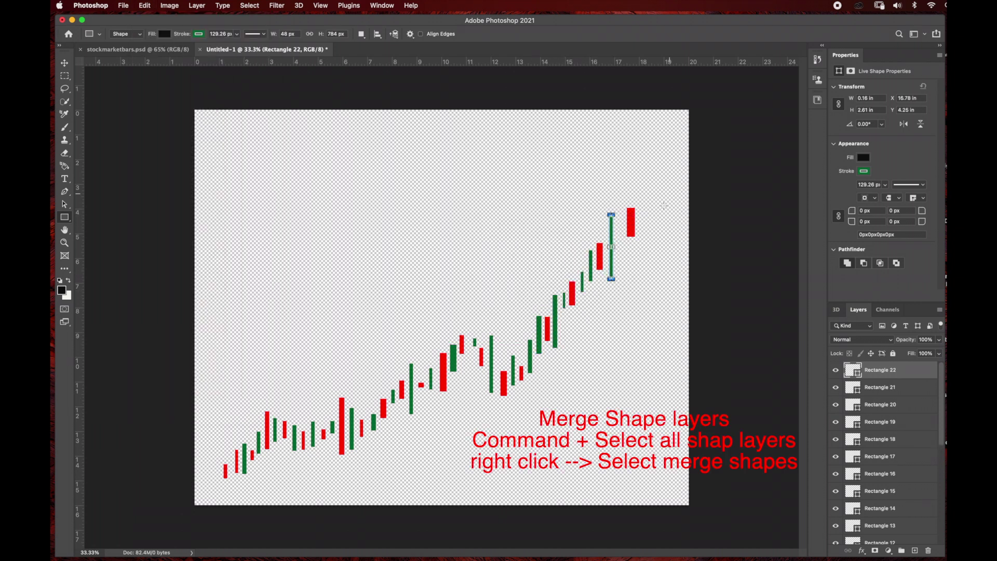
drag(618, 210, 627, 250)
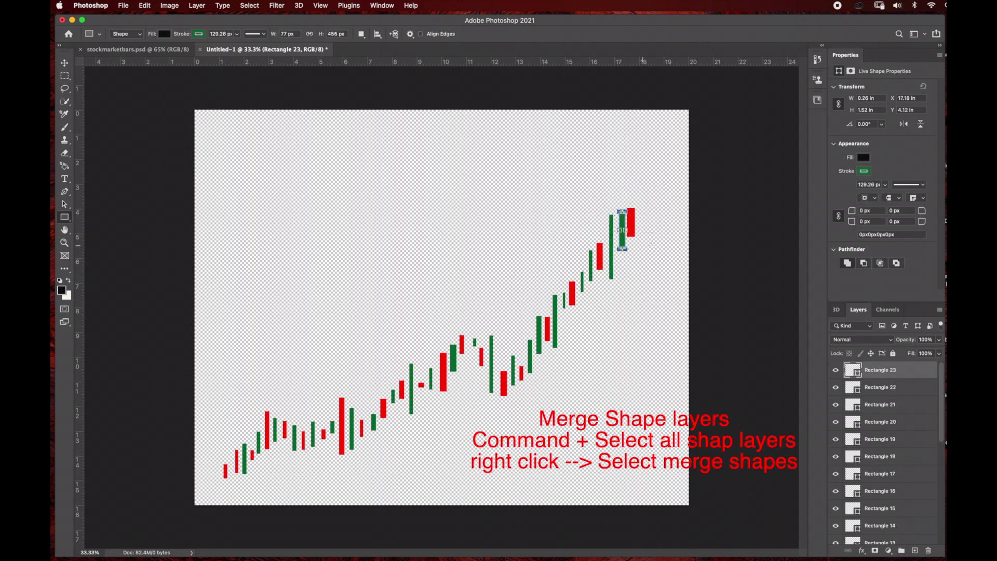
Step: Merge all the green Rectangle layers into one shape layer named greencandlestick
super+click(883, 387)
super+click(887, 404)
super+click(891, 422)
scroll(893, 425, down, 1)
super+click(893, 425)
super+click(894, 442)
scroll(894, 447, down, 2)
super+click(893, 457)
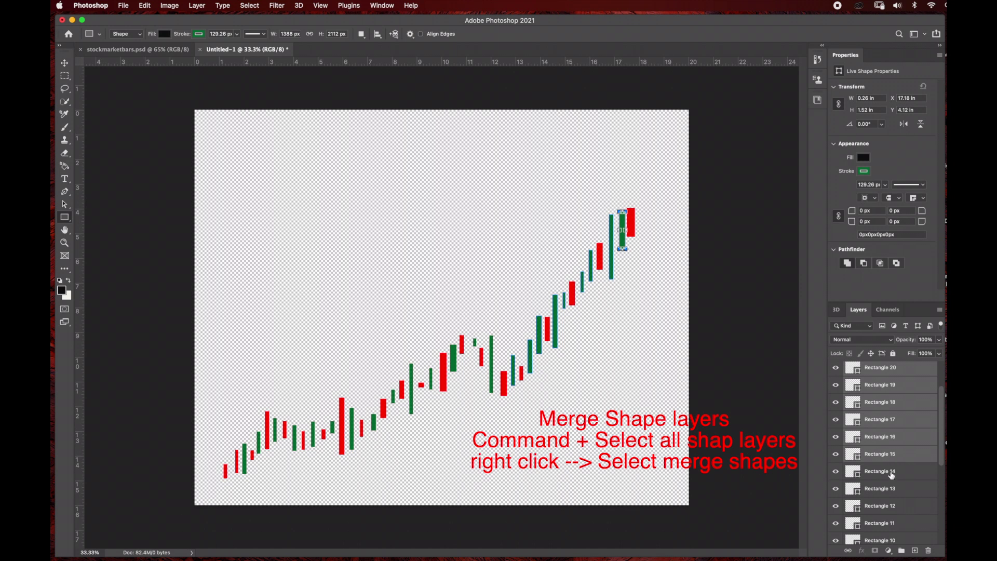
super+click(894, 465)
scroll(894, 468, down, 2)
super+click(894, 470)
scroll(893, 472, down, 2)
super+click(893, 465)
scroll(894, 468, down, 2)
super+click(894, 447)
super+click(894, 459)
scroll(893, 467, down, 2)
super+click(895, 472)
scroll(896, 483, down, 2)
super+click(898, 501)
super+click(898, 519)
right_click(898, 518)
click(878, 414)
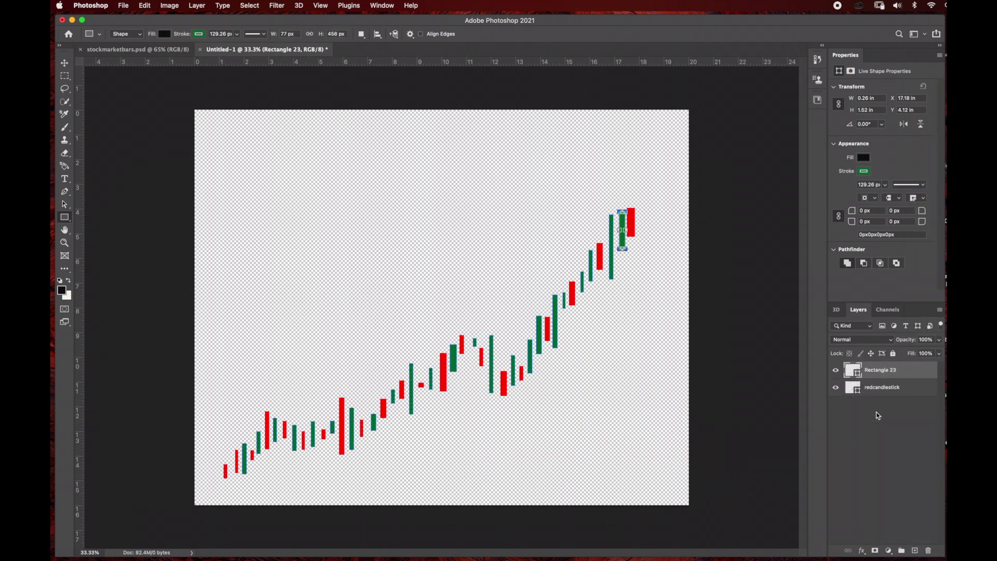
text(greencandlestick)
key(Return)
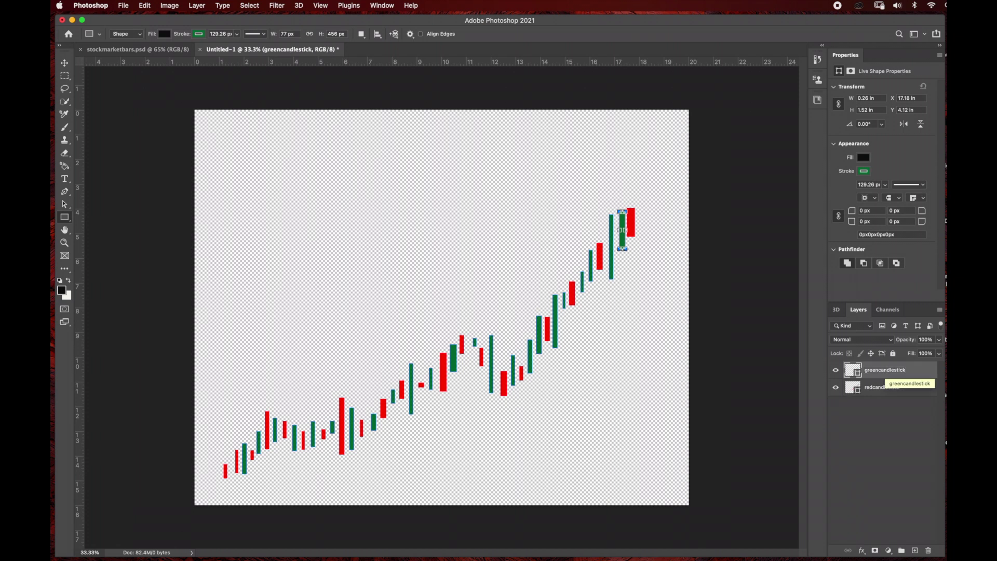
Step: Change the greencandlestick stroke to a lighter teal-green
click(198, 37)
click(156, 134)
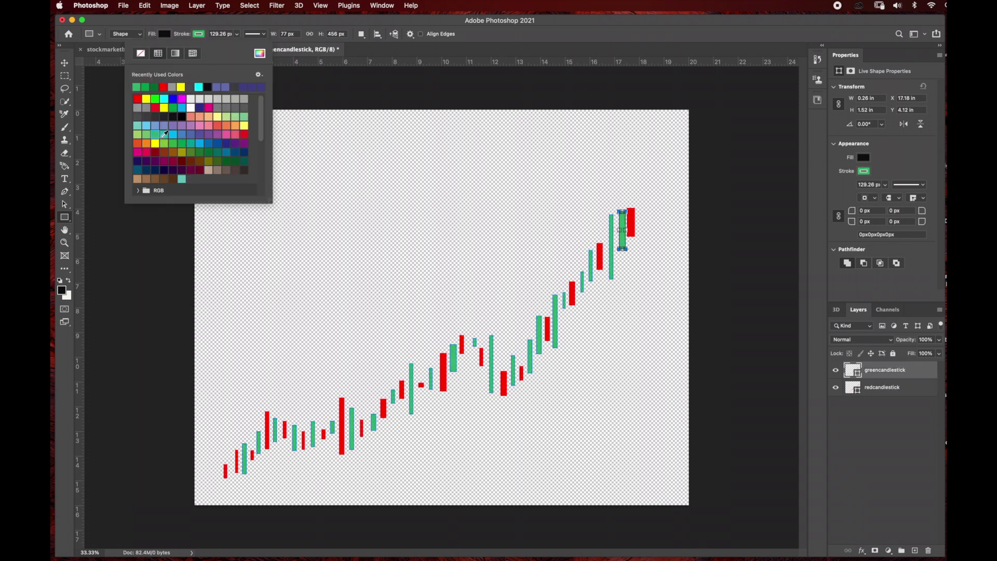
key(Return)
click(912, 370)
Step: Switch to the Line tool and give it a grey stroke colour
drag(68, 221, 104, 253)
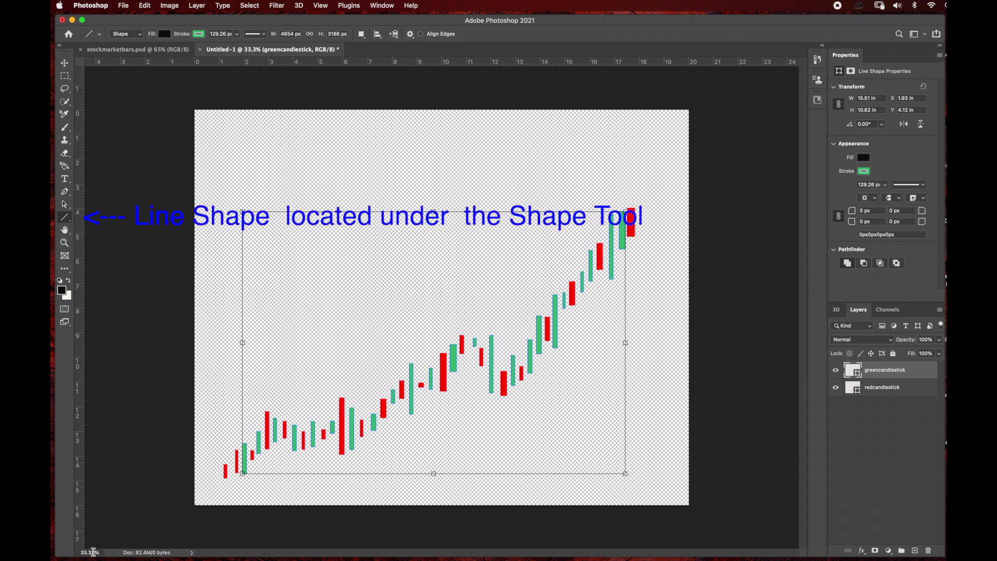
scroll(148, 451, up, 3)
scroll(148, 451, down, 5)
scroll(148, 451, left, 2)
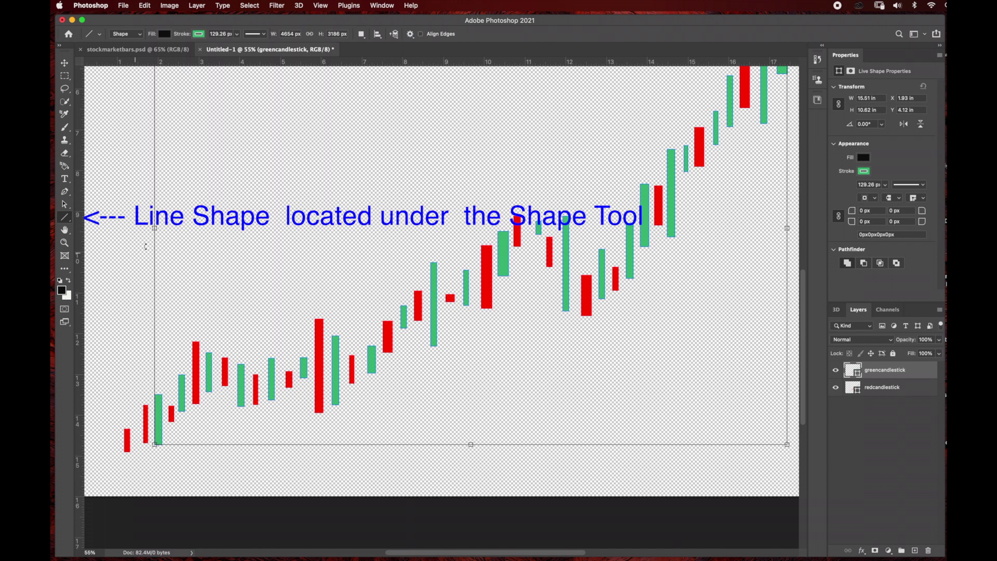
click(199, 34)
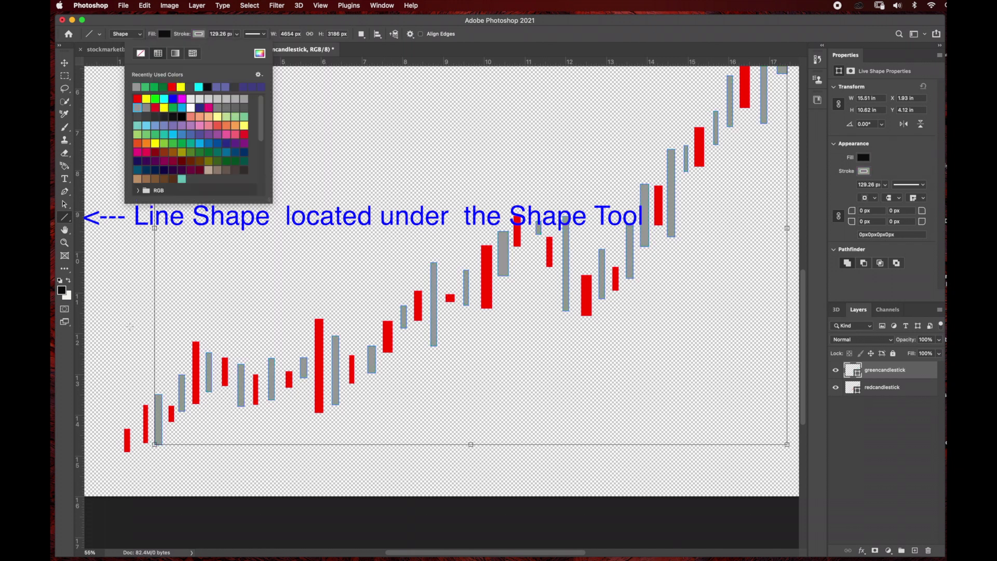
click(65, 218)
Step: Draw the first vertical wick lines and move Line 1 below the candlestick layers
drag(127, 425, 128, 458)
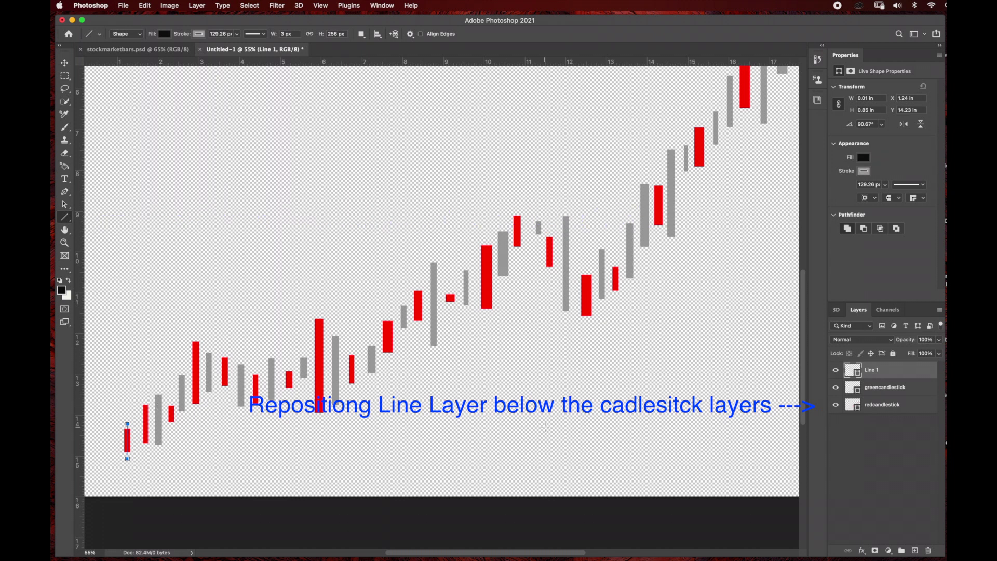
drag(917, 373, 916, 413)
scroll(310, 375, down, 2)
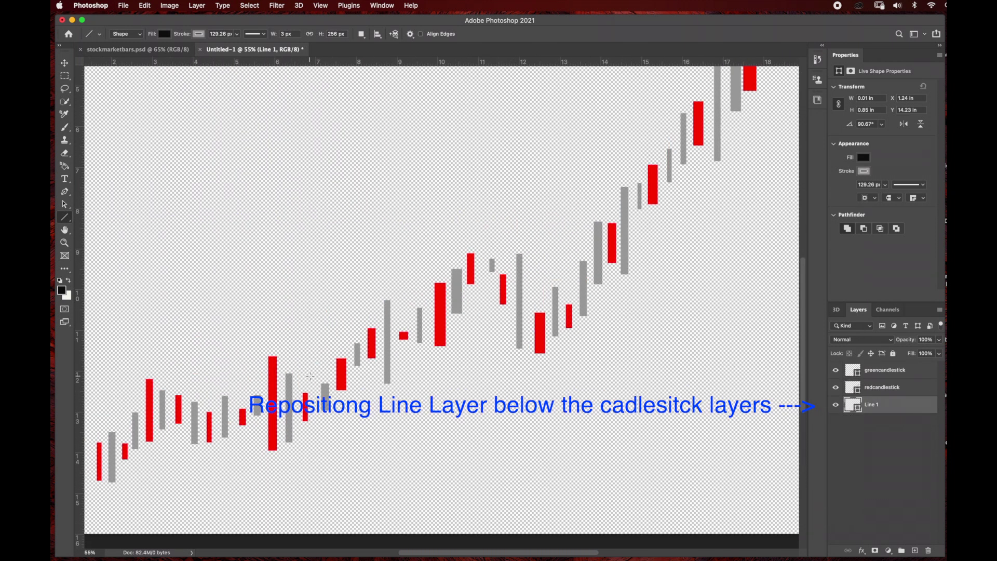
drag(174, 410, 174, 427)
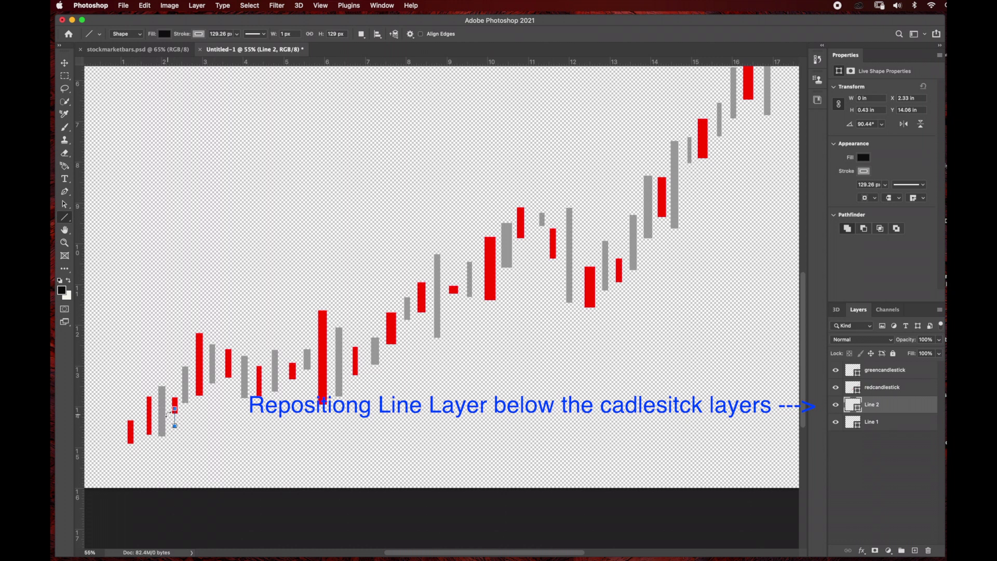
Step: Thin the Line 1 and Line 2 strokes to about 4.68 px
click(891, 422)
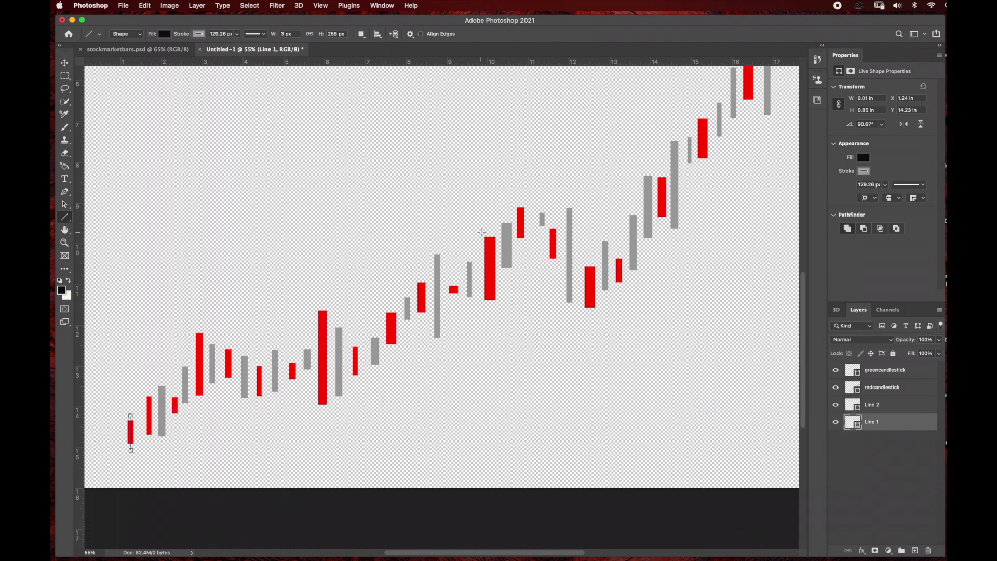
click(255, 33)
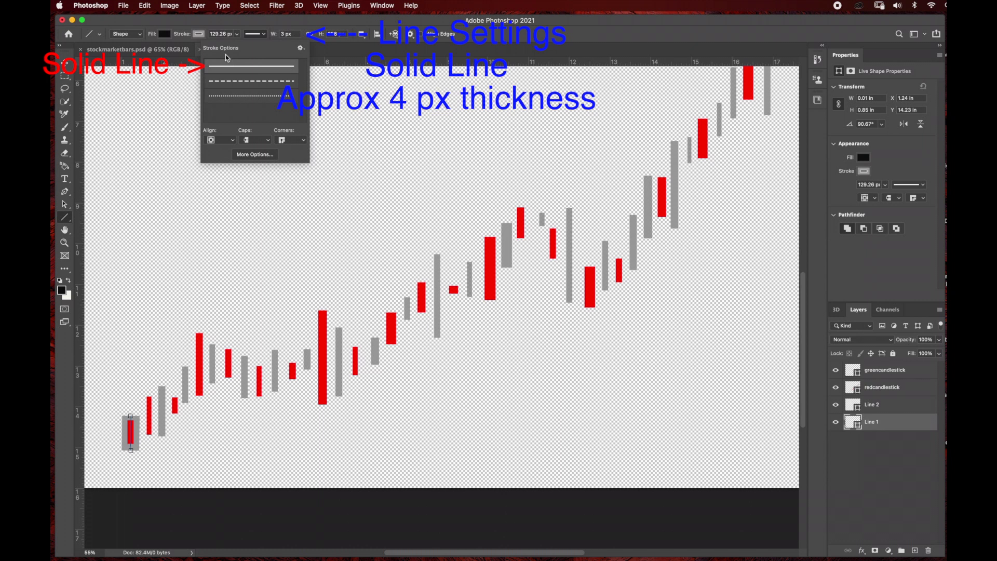
click(237, 34)
drag(237, 48, 214, 50)
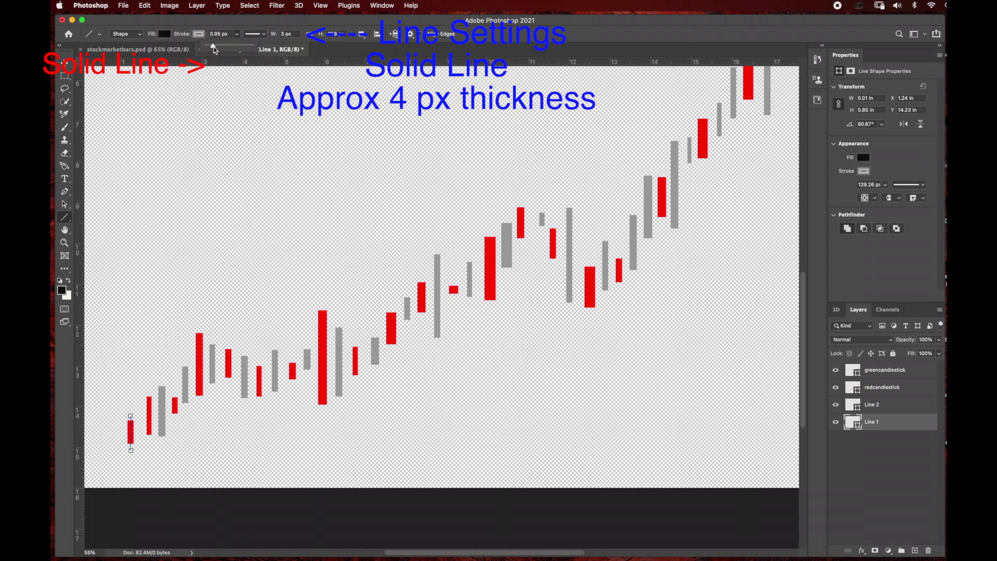
scroll(441, 276, up, 2)
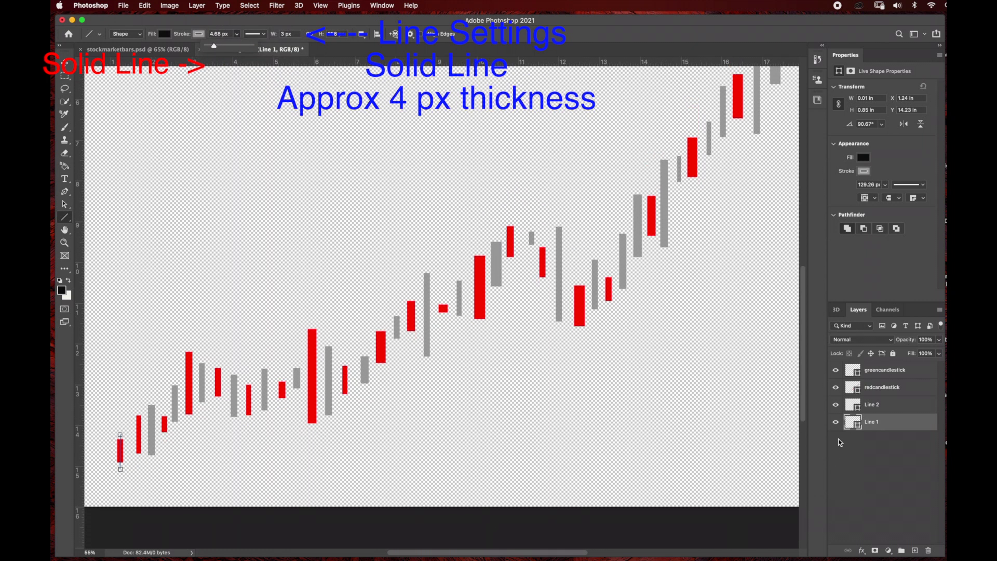
click(843, 458)
click(874, 408)
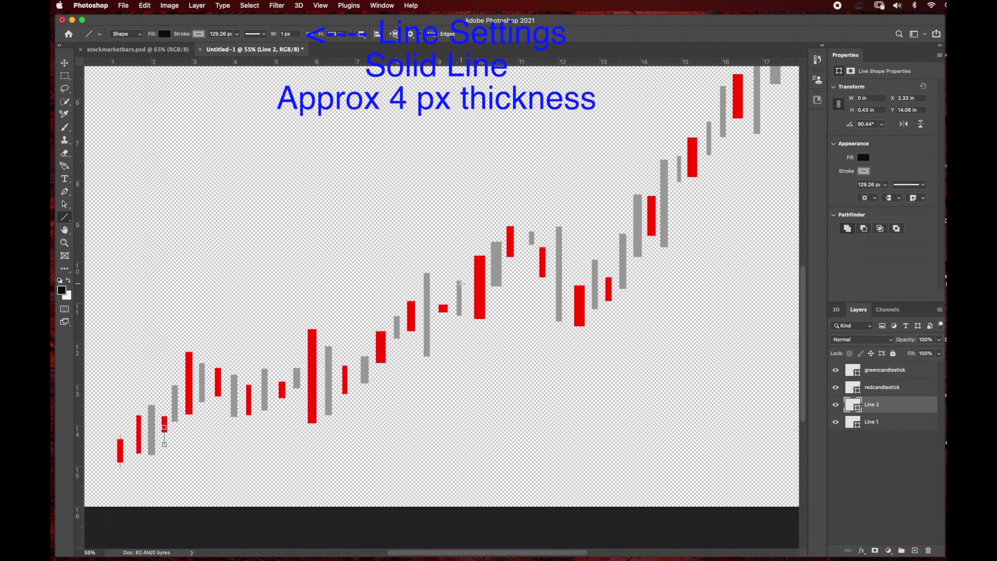
scroll(460, 282, left, 2)
click(268, 32)
click(237, 33)
drag(238, 50, 215, 50)
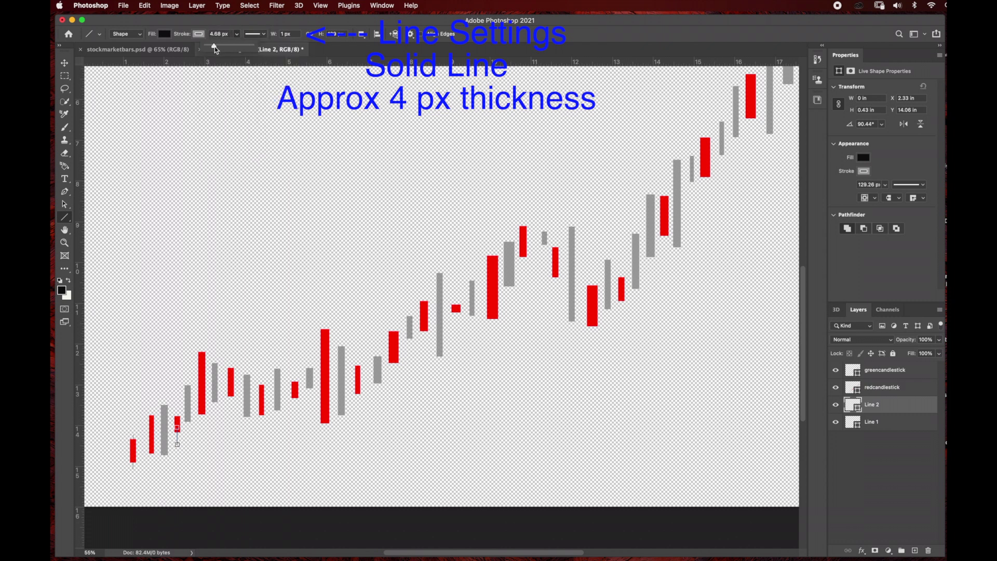
key(Return)
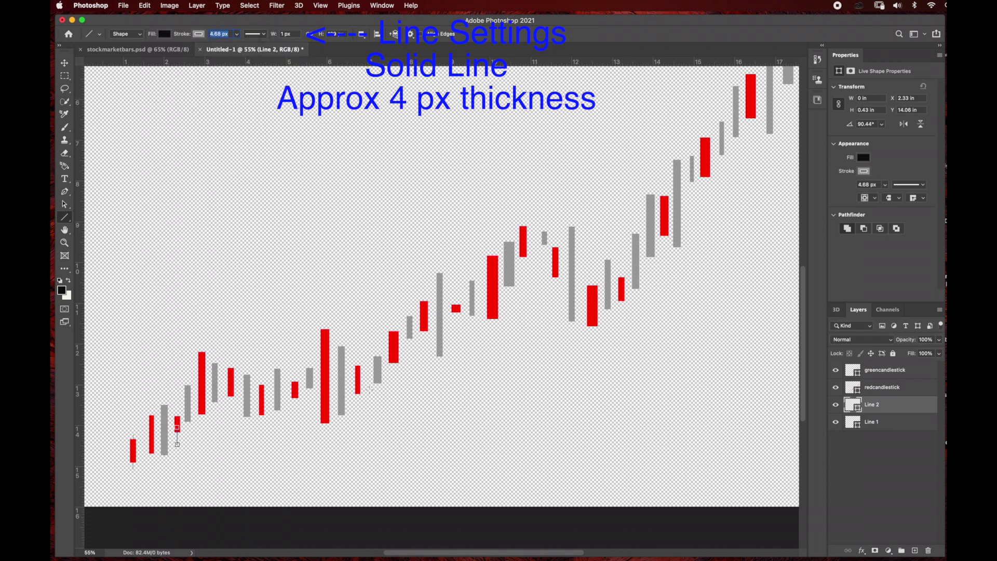
Step: Draw vertical wick lines through the tall red candle and the following candles
scroll(370, 388, down, 2)
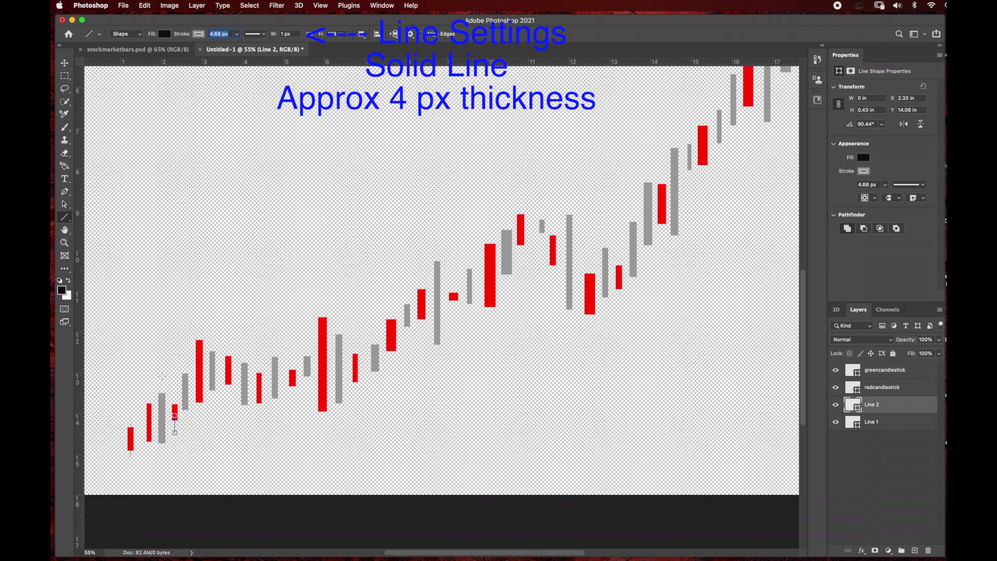
drag(200, 332, 199, 409)
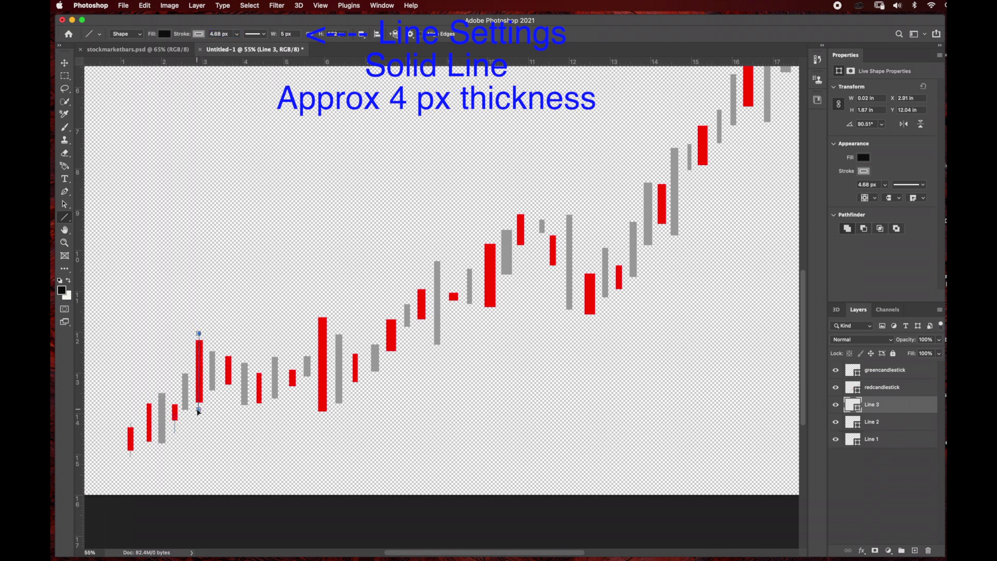
drag(228, 349, 243, 384)
scroll(243, 384, up, 2)
drag(162, 404, 162, 468)
drag(293, 362, 292, 427)
drag(391, 323, 390, 374)
drag(490, 257, 490, 330)
drag(507, 234, 507, 301)
drag(521, 221, 521, 229)
drag(590, 285, 590, 340)
drag(374, 373, 374, 352)
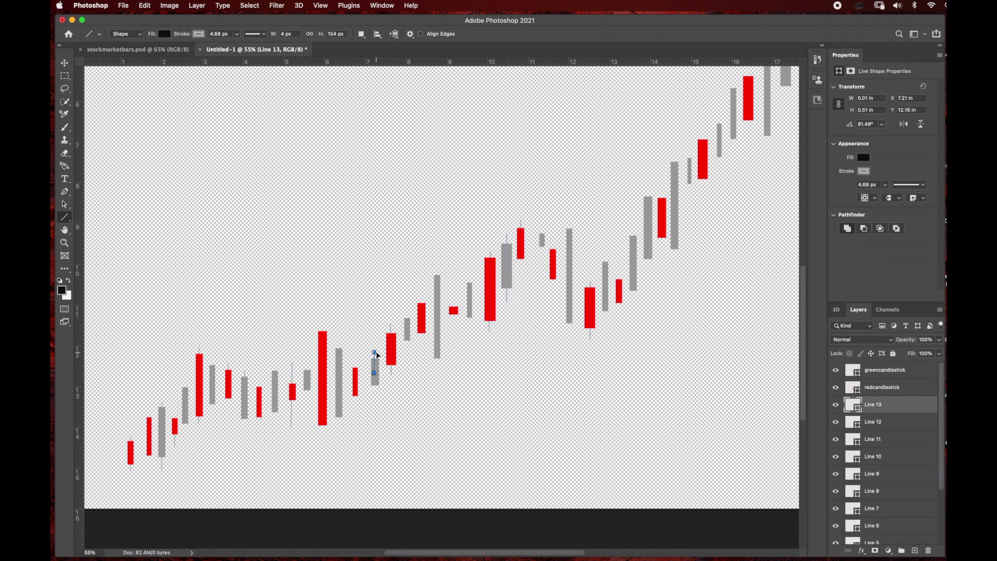
drag(453, 311, 453, 349)
Step: Draw wick lines over the remaining candles, ending with the last grey candle
drag(647, 188, 648, 218)
drag(703, 127, 703, 188)
scroll(727, 172, up, 3)
drag(750, 107, 750, 154)
scroll(748, 150, right, 3)
drag(727, 88, 727, 167)
drag(713, 94, 714, 177)
drag(694, 212, 694, 220)
mouse_move(695, 118)
mouse_down()
mouse_move(694, 102)
mouse_move(658, 127)
mouse_up()
drag(554, 299, 554, 347)
drag(510, 375, 512, 405)
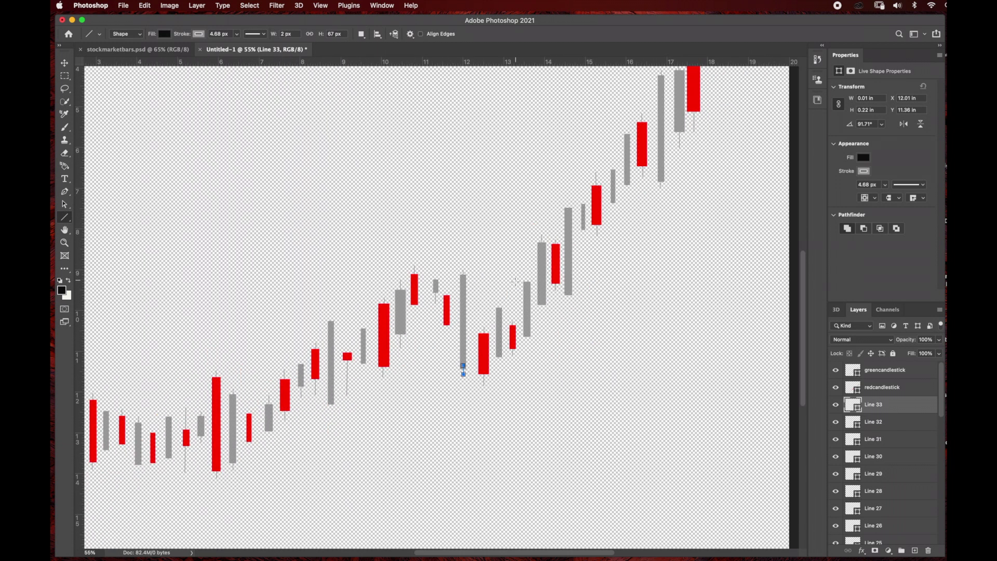
drag(526, 276, 527, 343)
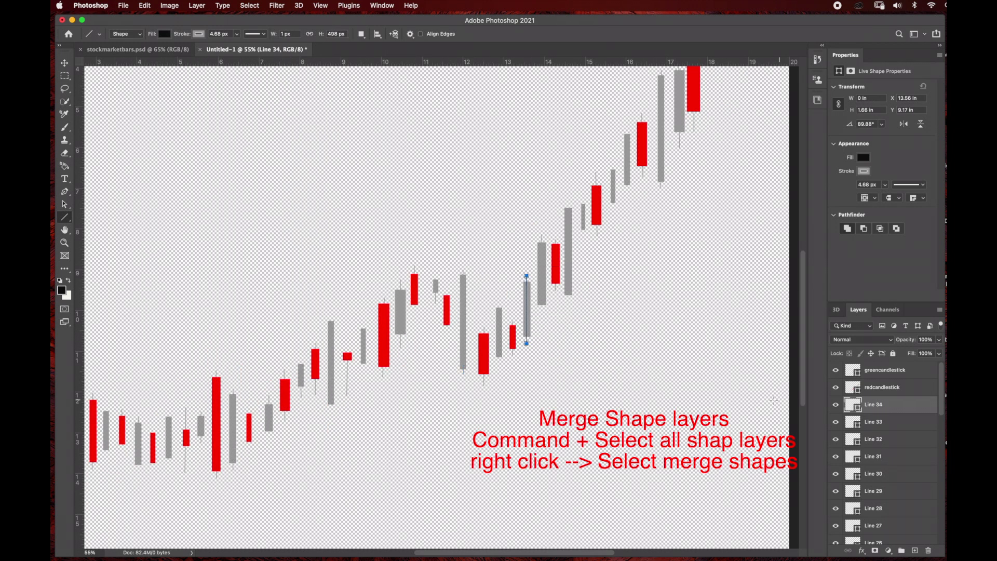
super+click(878, 421)
Step: Select every Line layer in the Layers panel, down to Line 1
super+click(878, 439)
scroll(878, 447, down, 5)
super+click(878, 370)
super+click(878, 387)
super+click(878, 405)
super+click(878, 421)
scroll(882, 459, down, 1)
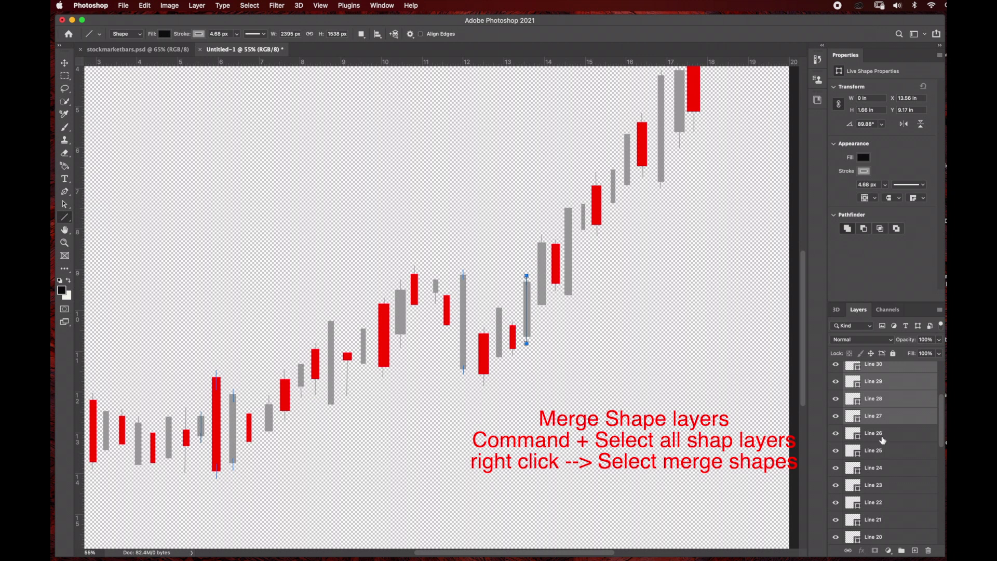
super+click(882, 457)
scroll(883, 470, down, 2)
super+click(883, 443)
super+click(883, 460)
super+click(883, 477)
super+click(883, 495)
super+click(883, 511)
super+click(884, 463)
super+click(885, 481)
scroll(885, 483, down, 2)
super+click(886, 428)
super+click(886, 446)
super+click(887, 462)
scroll(887, 468, down, 3)
super+click(888, 464)
scroll(890, 497, down, 1)
scroll(889, 499, down, 2)
super+click(890, 502)
super+click(889, 519)
scroll(891, 514, down, 1)
super+click(891, 501)
super+click(894, 518)
super+click(896, 536)
Step: Merge the selected Line layers into one shape and rename it 'lines'
right_click(896, 536)
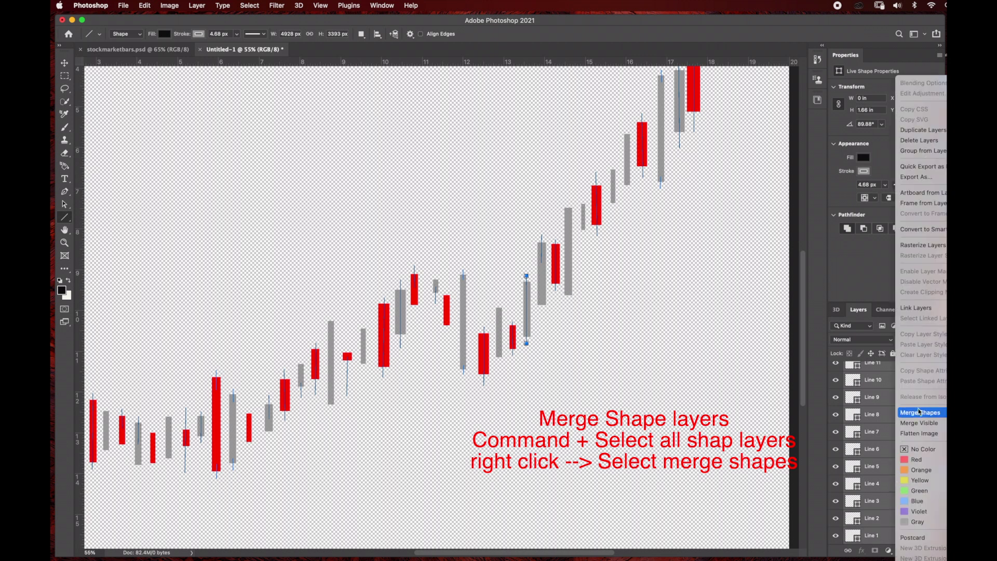
click(919, 411)
double_click(873, 404)
text(lines)
key(Return)
Step: Bring up the layer options for the lines layer
right_click(892, 411)
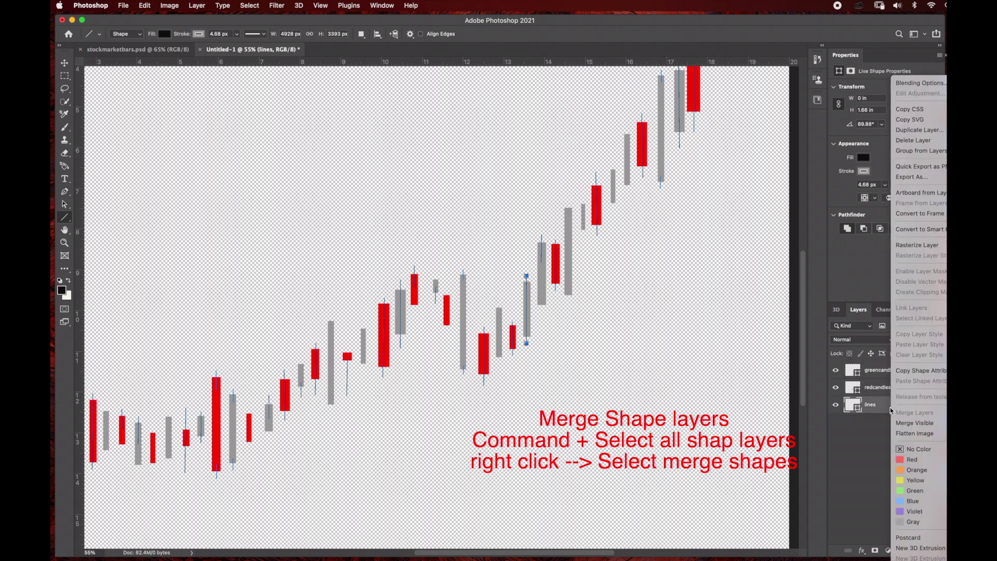
click(889, 410)
right_click(875, 411)
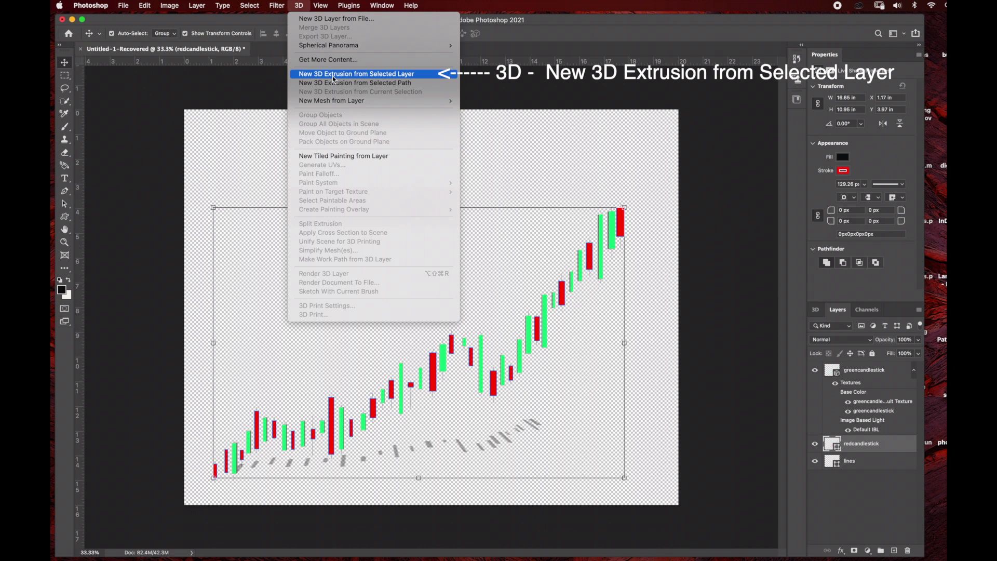
Step: Extrude the red candlesticks into 3D and cut both candlestick extrusion depths to about 0.2 in
click(333, 76)
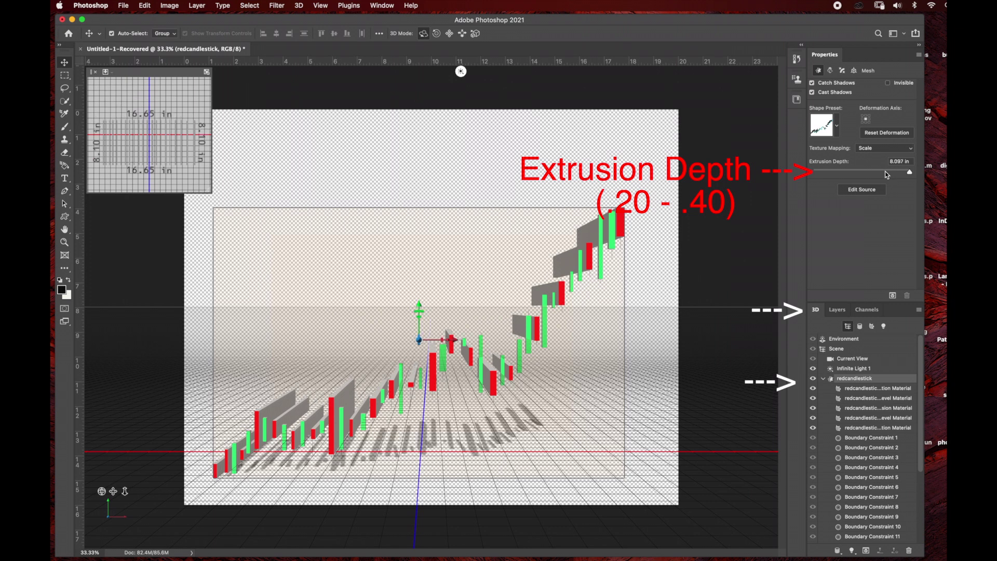
drag(887, 175, 895, 174)
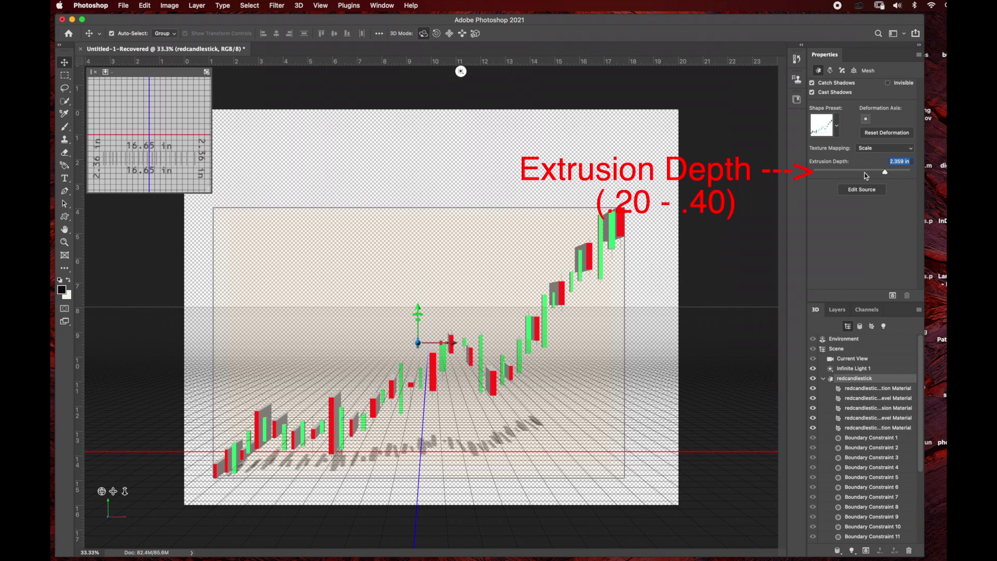
click(865, 173)
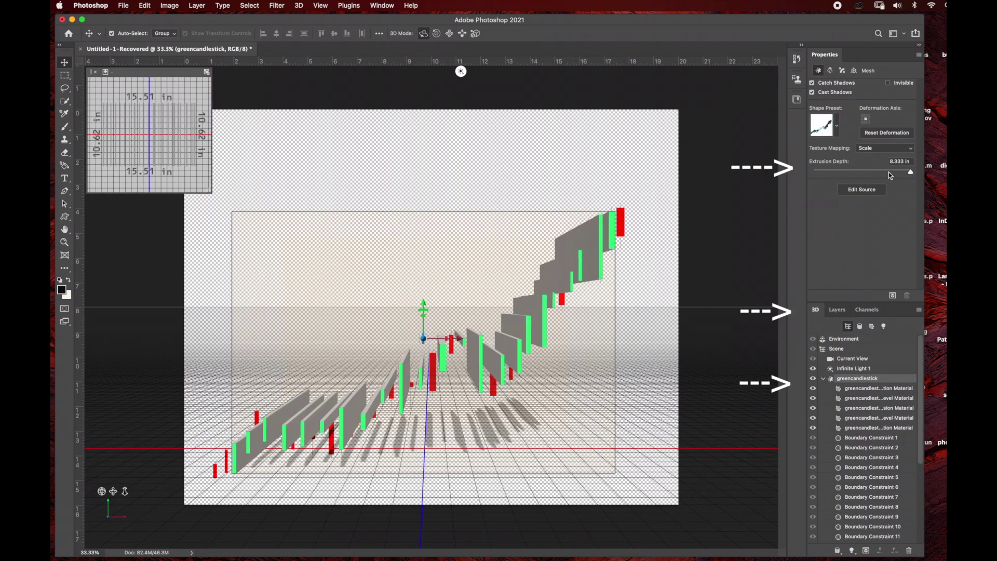
drag(890, 172, 866, 172)
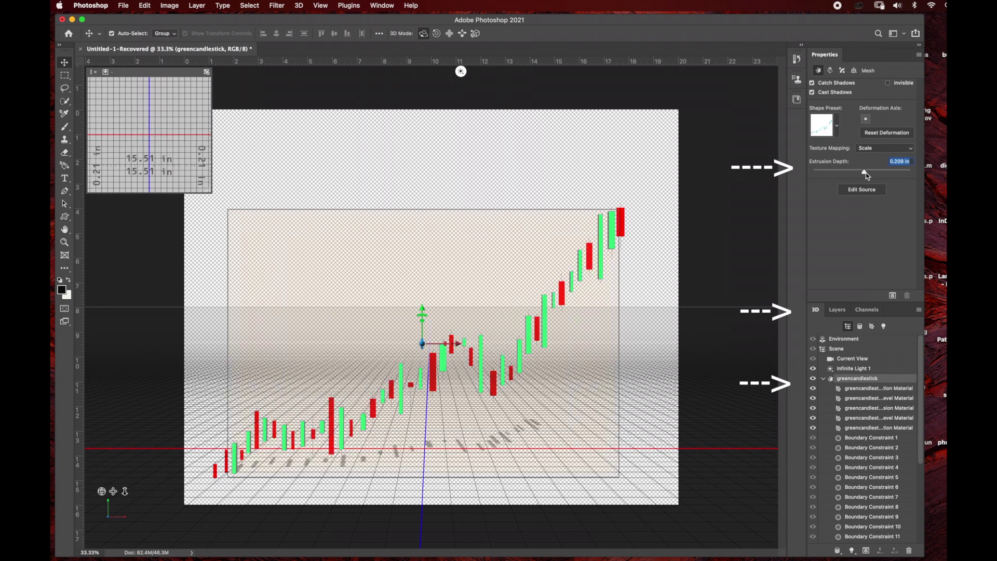
click(838, 310)
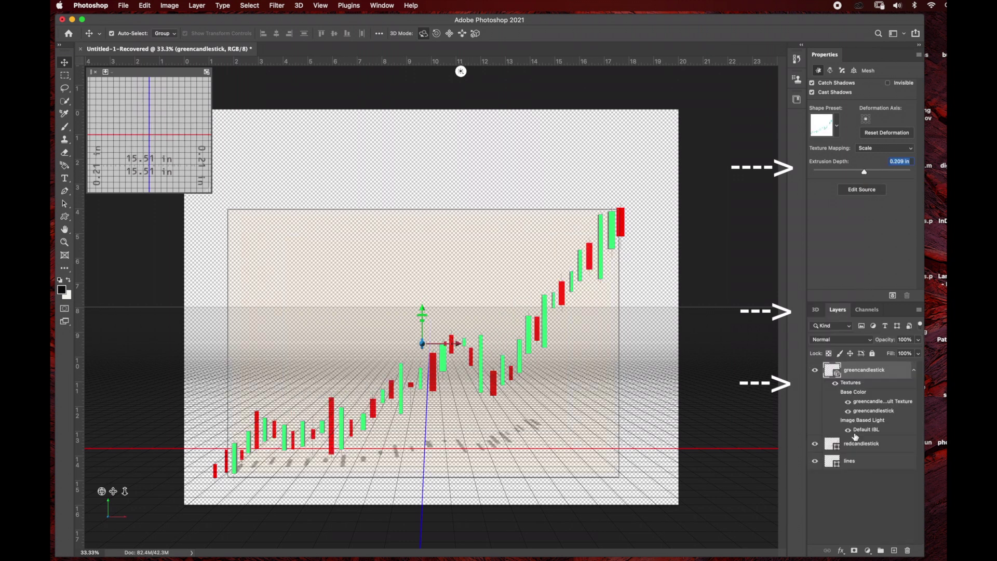
click(861, 444)
Step: Inspect the red and green candlestick meshes, then orbit the camera slightly around the chart
click(298, 5)
click(322, 56)
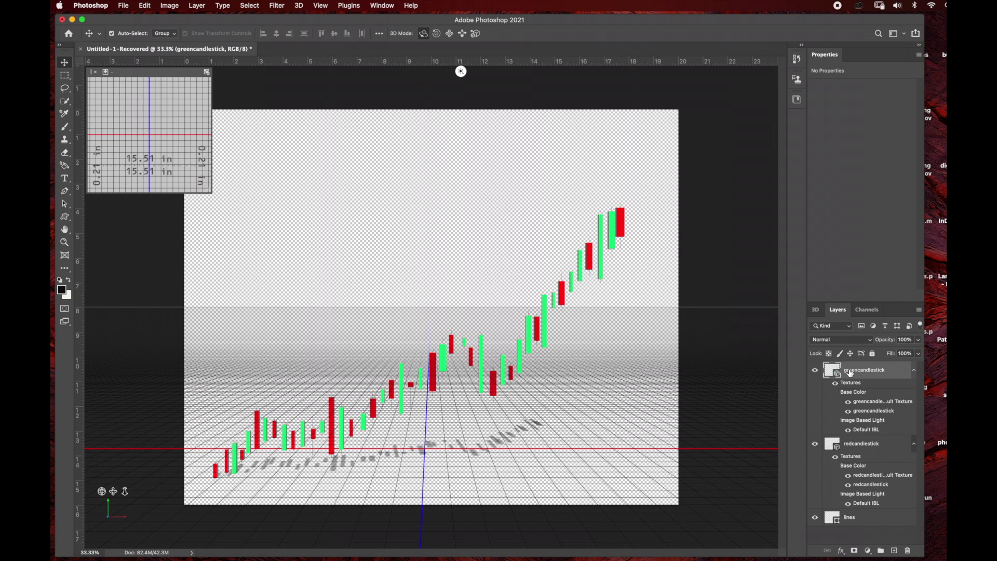
click(443, 372)
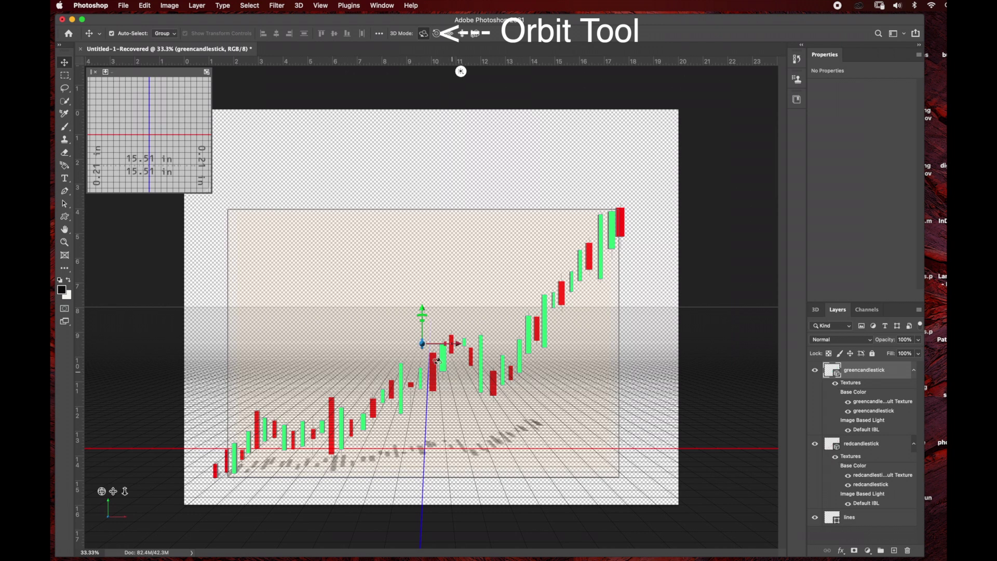
click(437, 361)
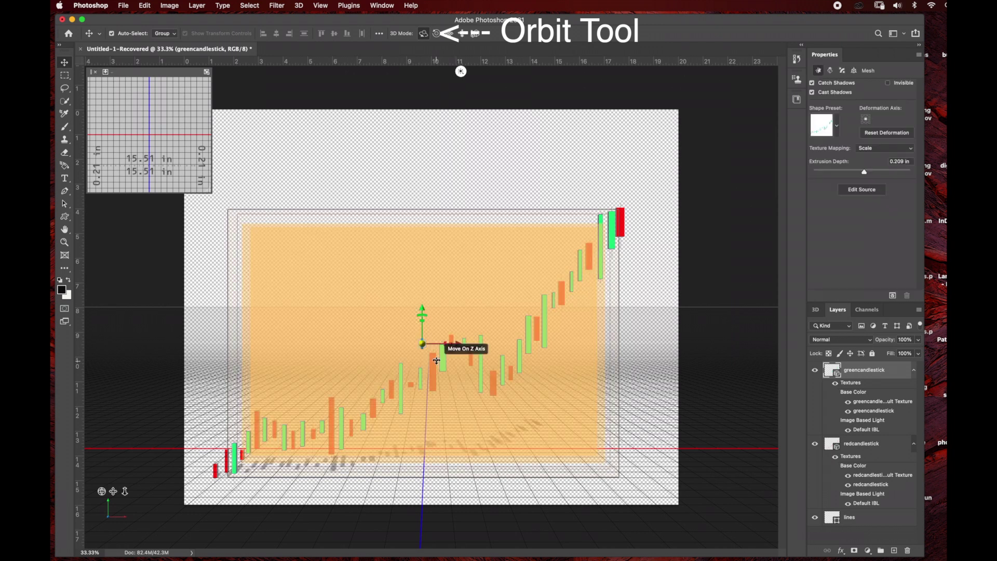
click(874, 444)
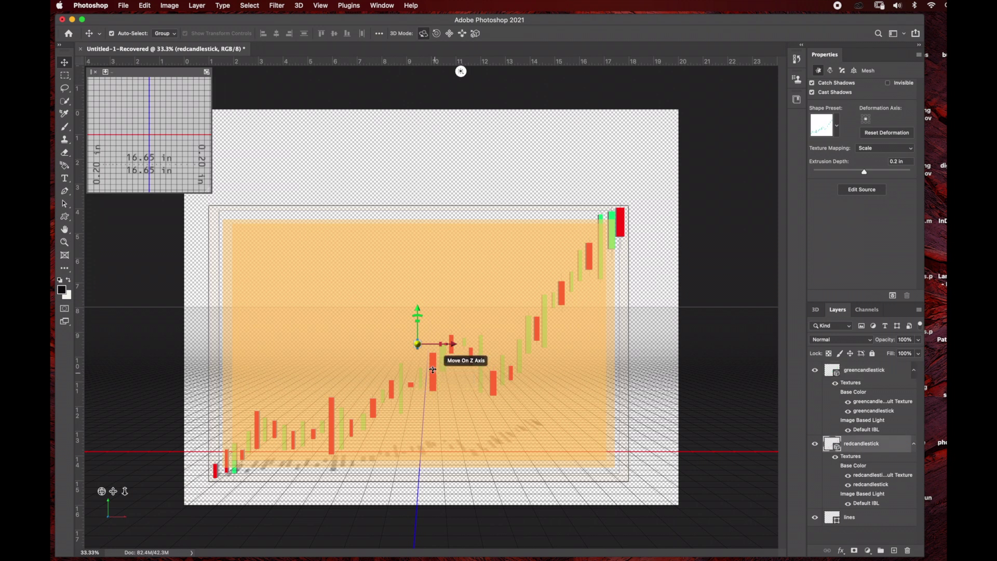
click(416, 323)
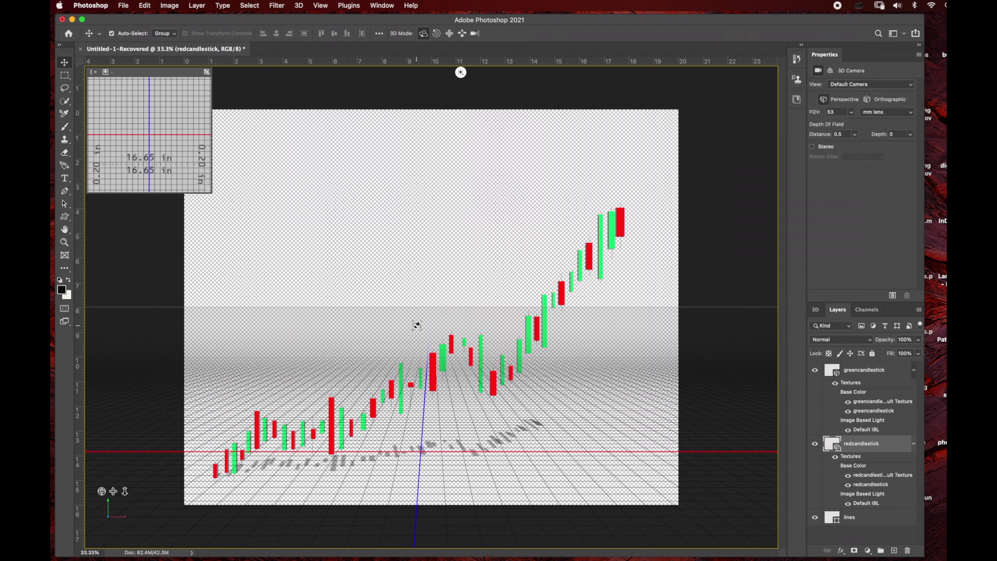
drag(422, 327, 417, 328)
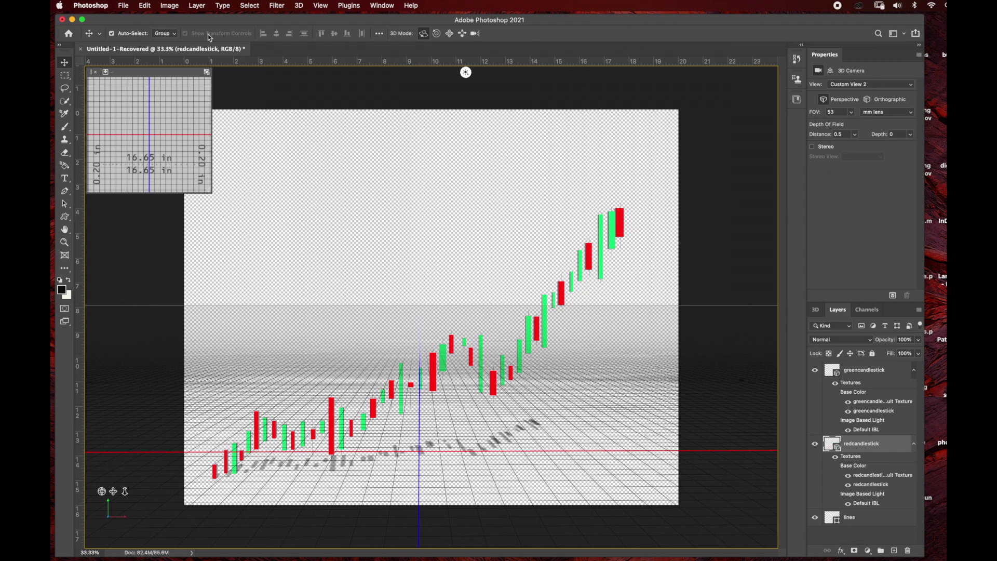
Step: Quick-export the 3D candlestick chart as a PNG from File > Export
click(124, 5)
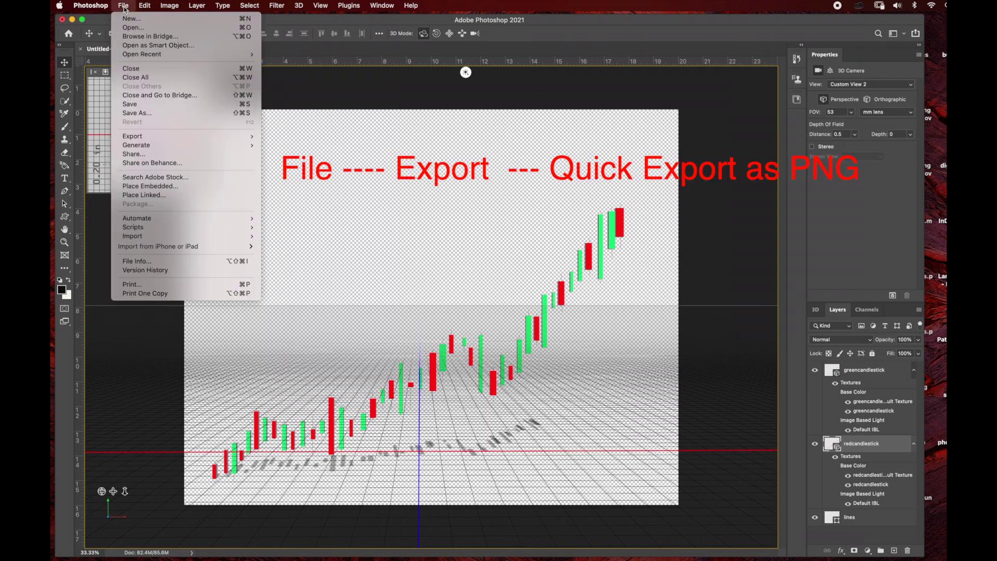
mouse_move(153, 137)
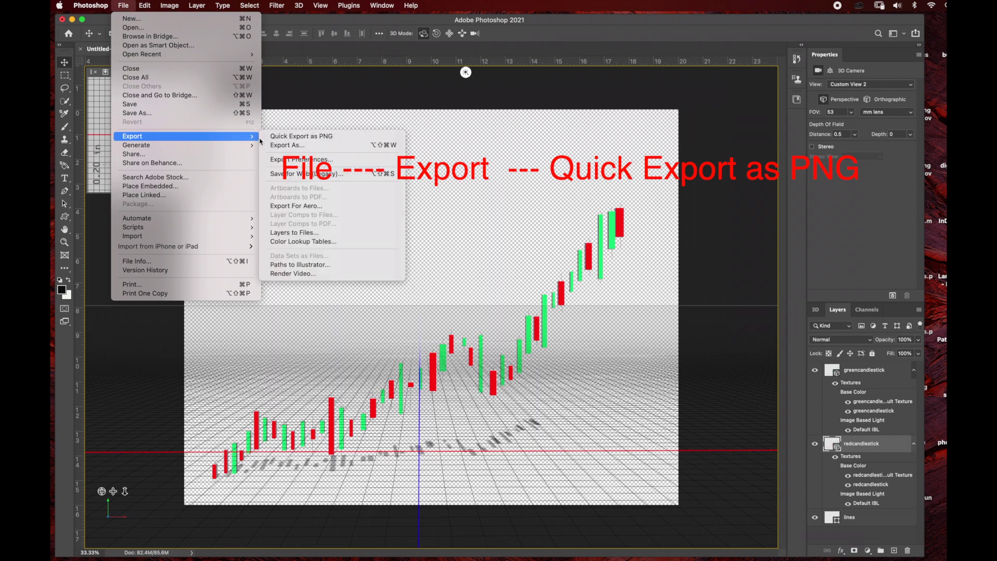
click(295, 137)
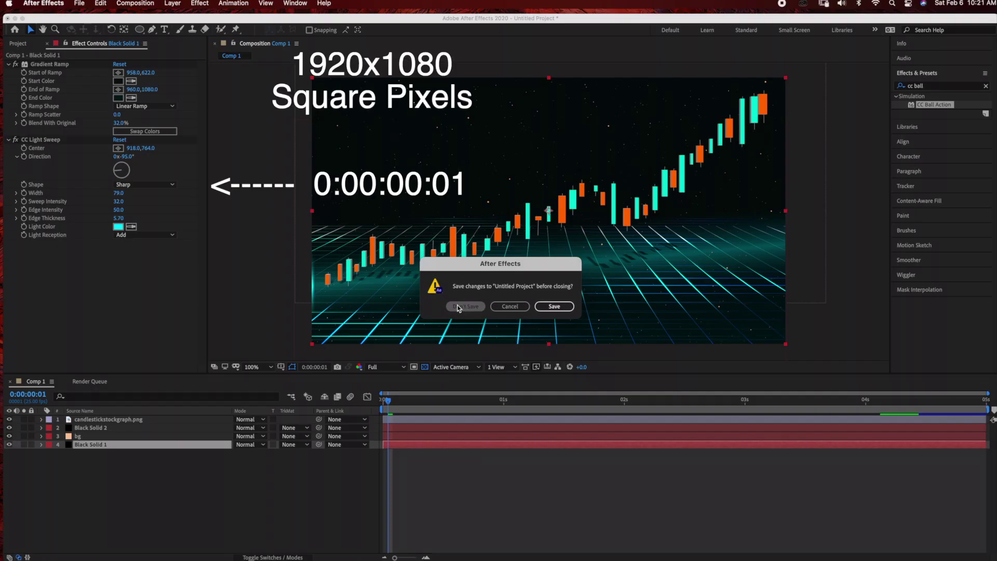
Step: Discard the old project and create a one-frame (0:00:00:01) composition named stockmarketimage
click(458, 307)
click(497, 217)
click(171, 35)
triple_click(171, 35)
text(stock)
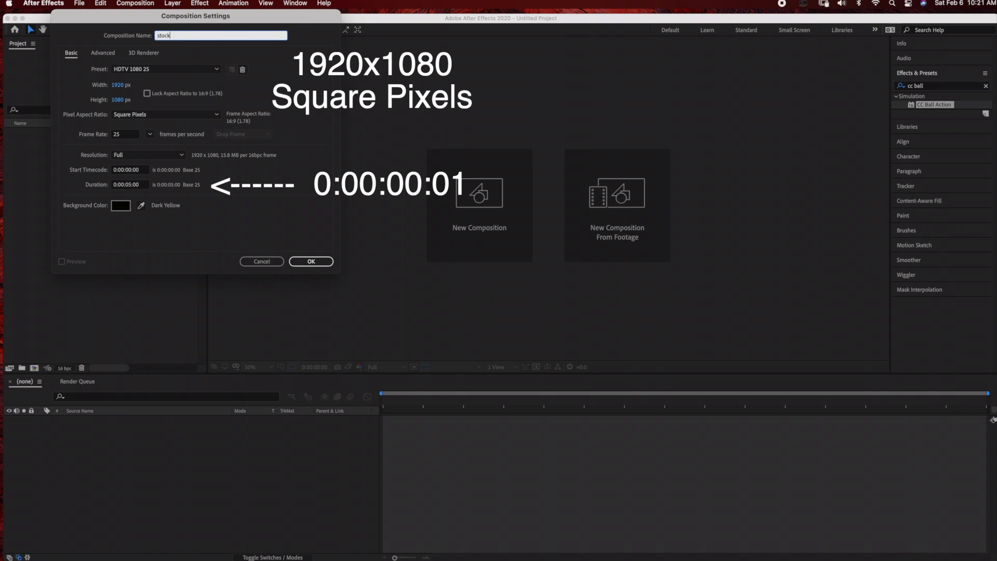
text(marketimage)
click(291, 75)
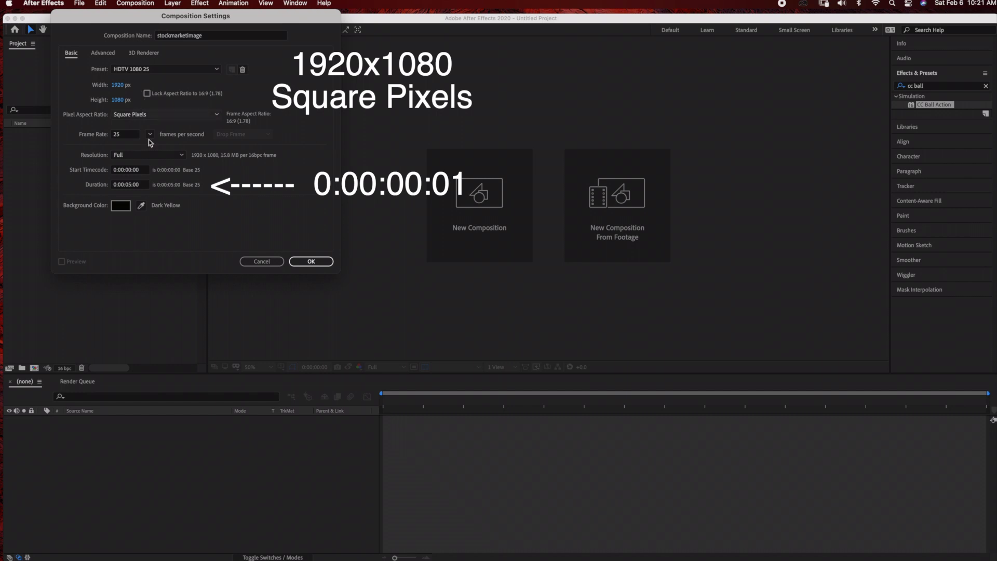
click(132, 185)
key(BackSpace)
text(0)
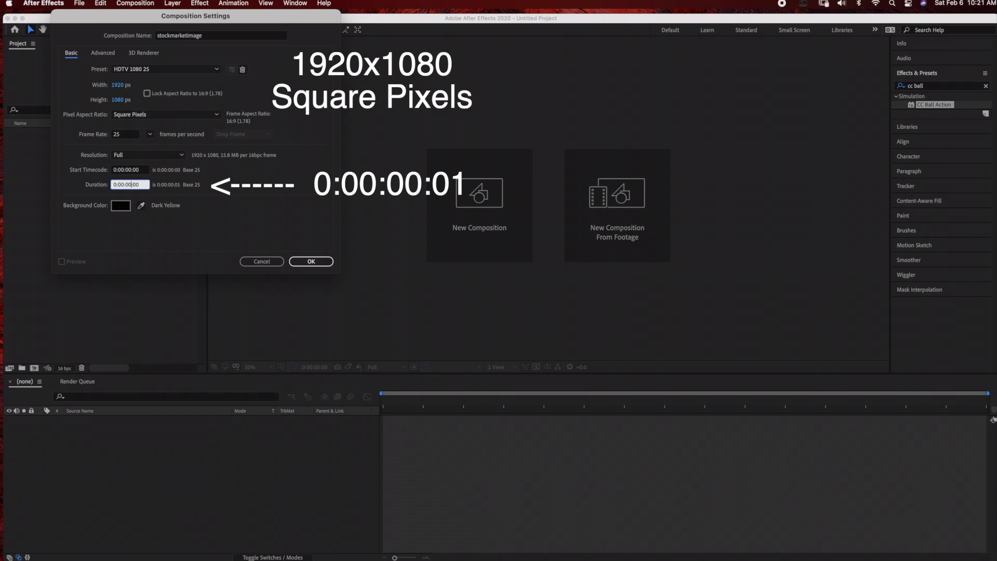
text(1)
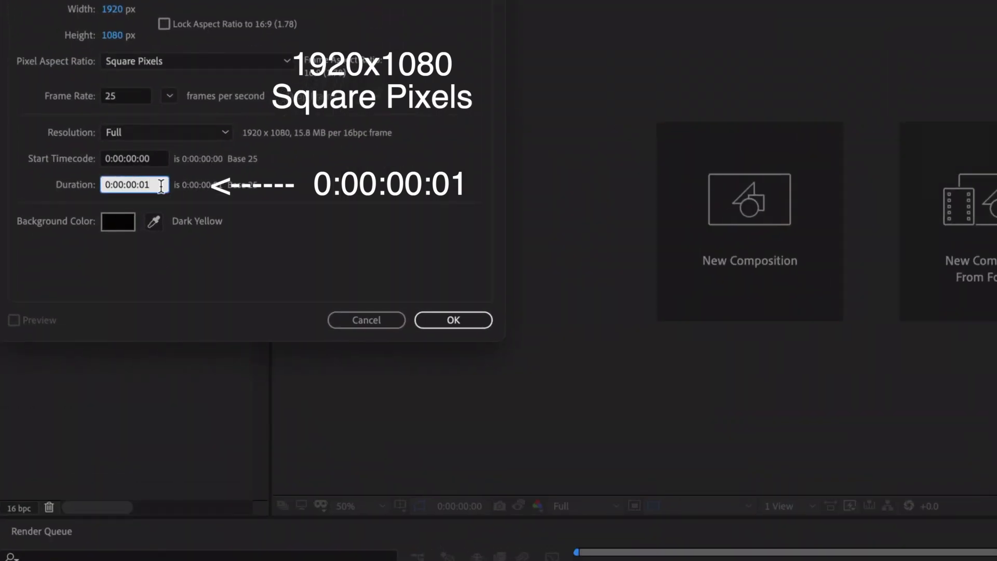
click(466, 320)
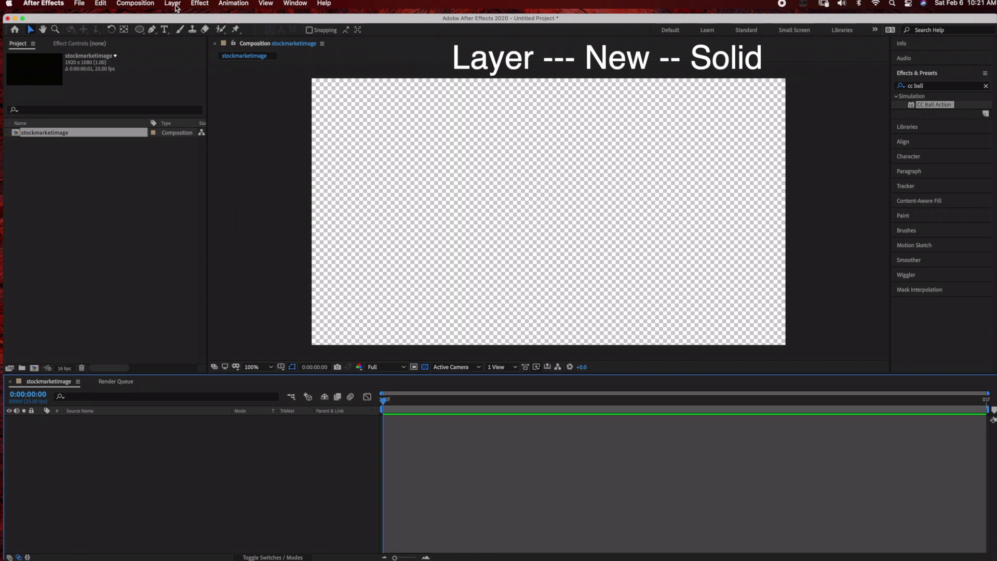
Step: Create a solid layer named bg filled with near-black 090808
click(175, 4)
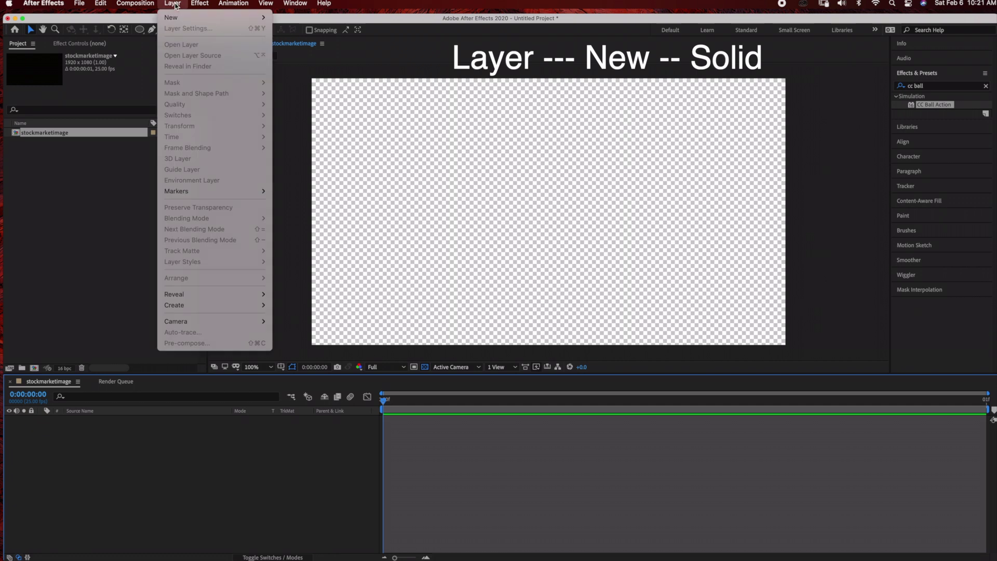
mouse_move(218, 17)
click(305, 32)
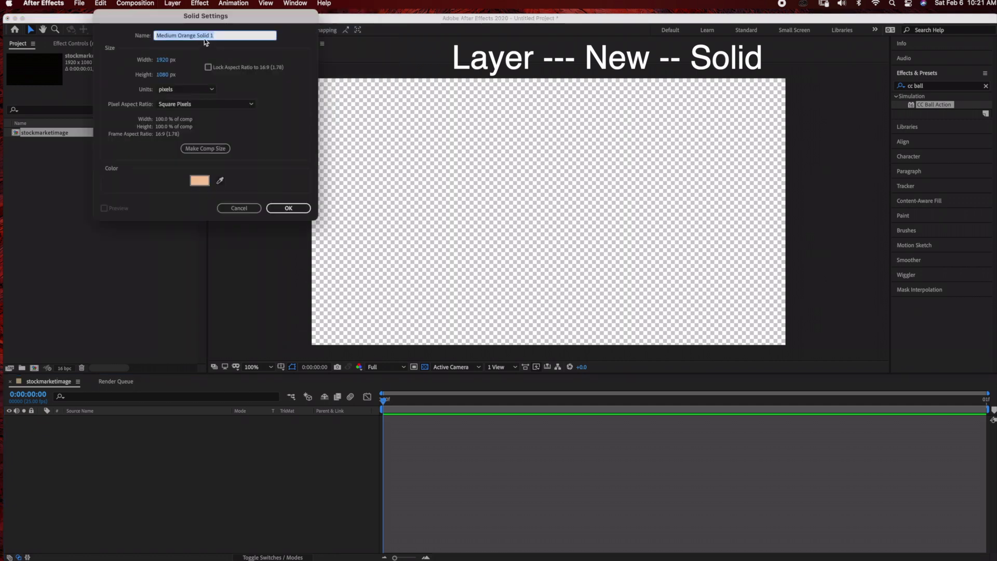
text(bg)
click(199, 180)
click(41, 156)
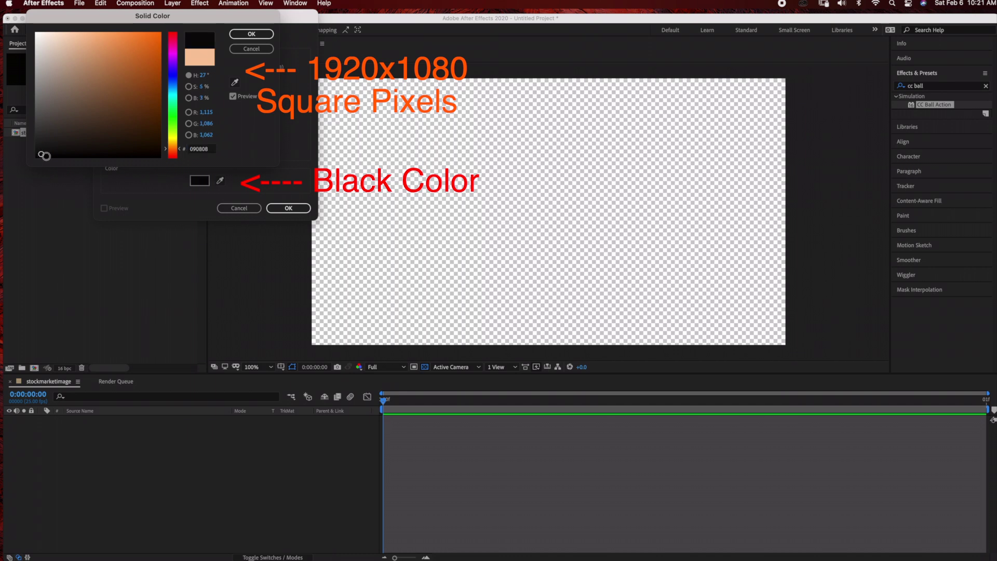
click(251, 34)
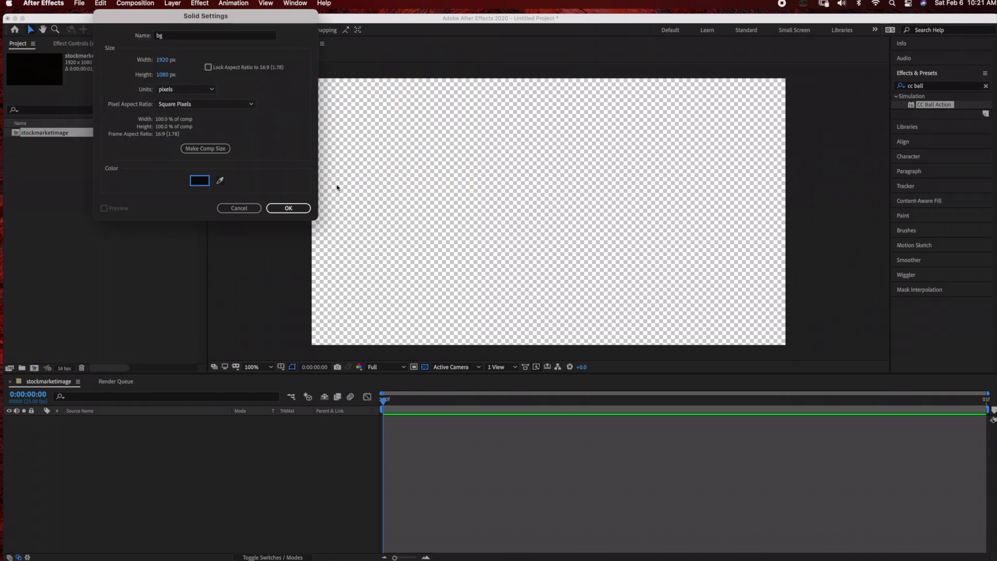
click(294, 209)
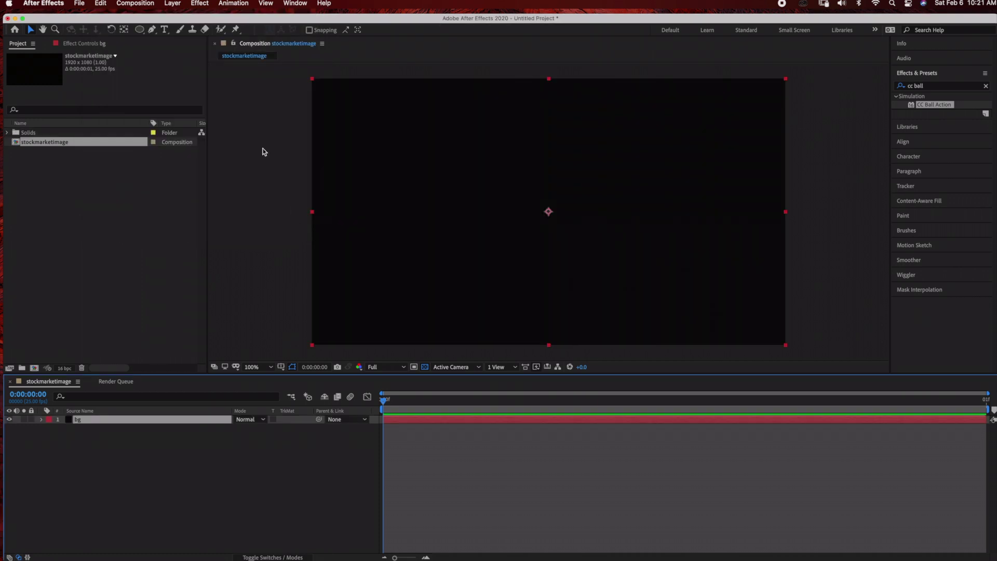
click(199, 3)
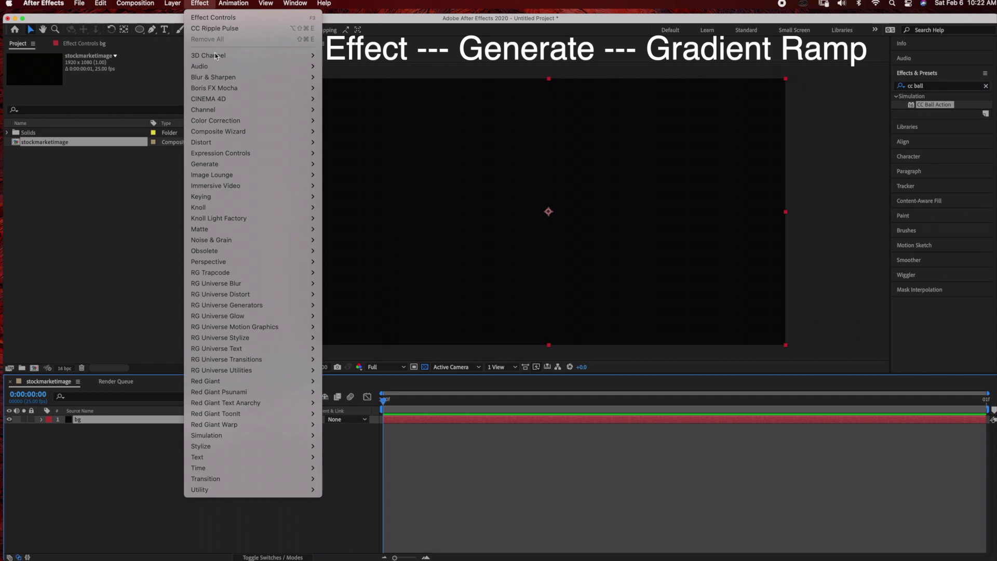
Step: Apply Gradient Ramp to bg with a black end colour and a dark teal 03161F start colour
mouse_move(221, 165)
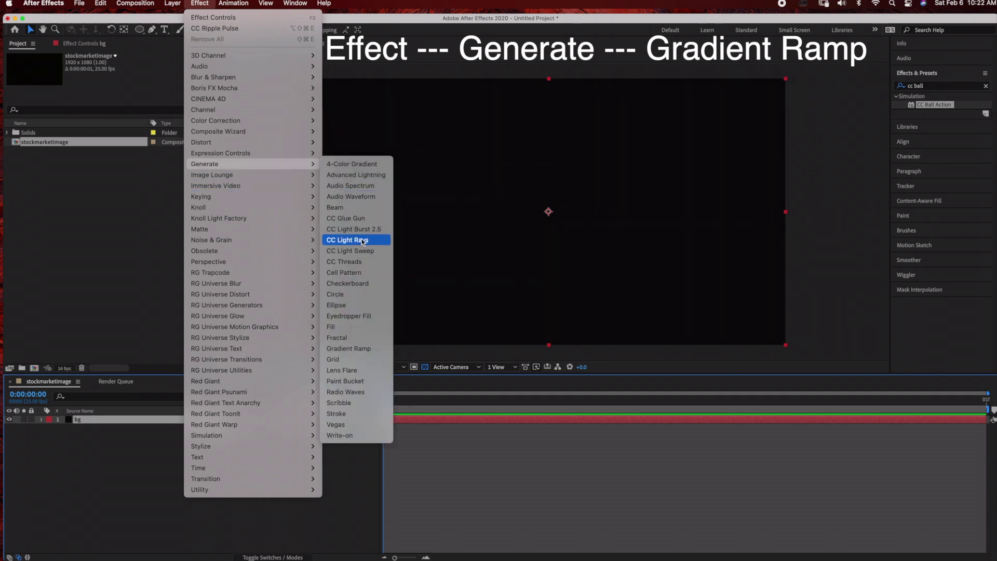
click(360, 348)
click(128, 100)
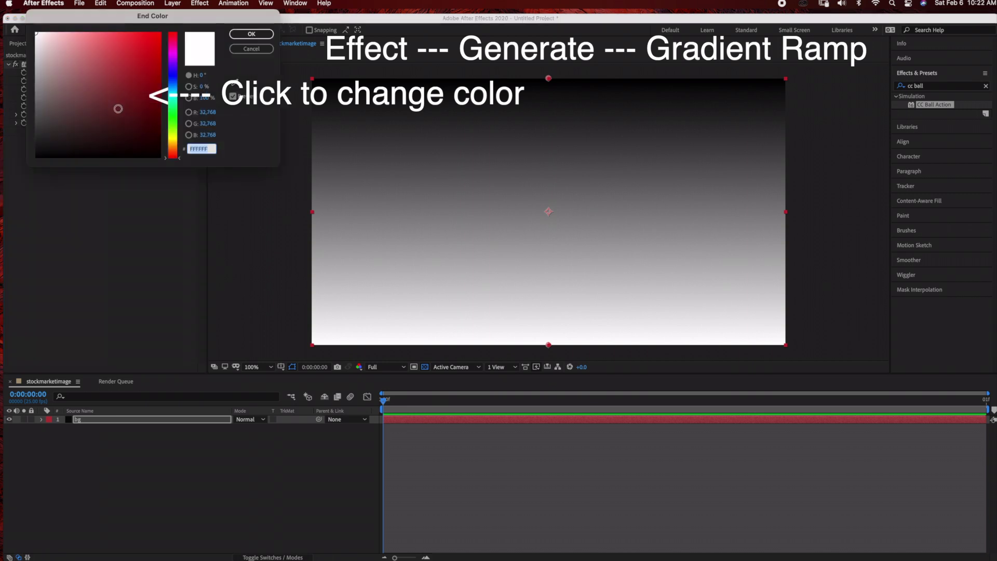
click(53, 155)
click(240, 34)
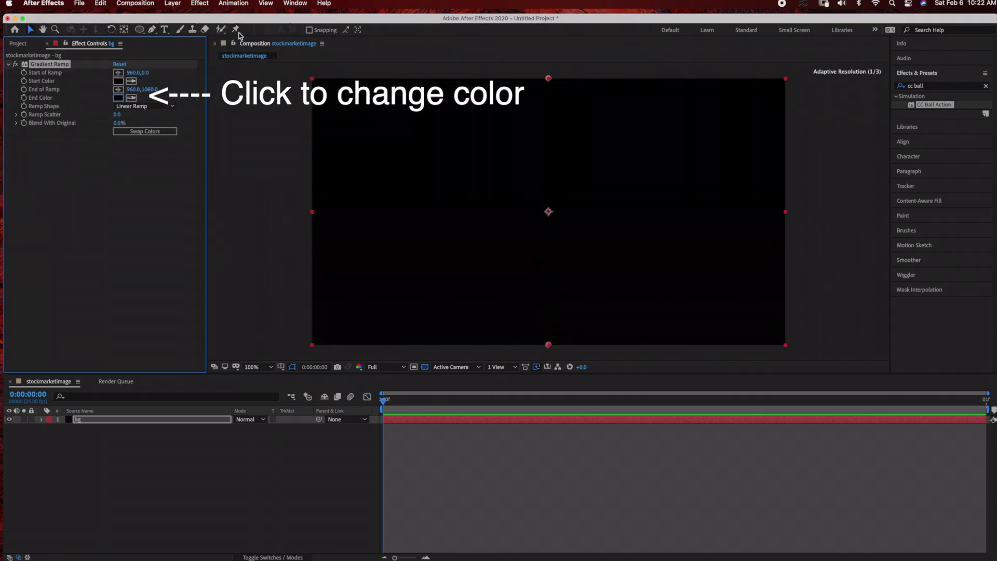
click(119, 81)
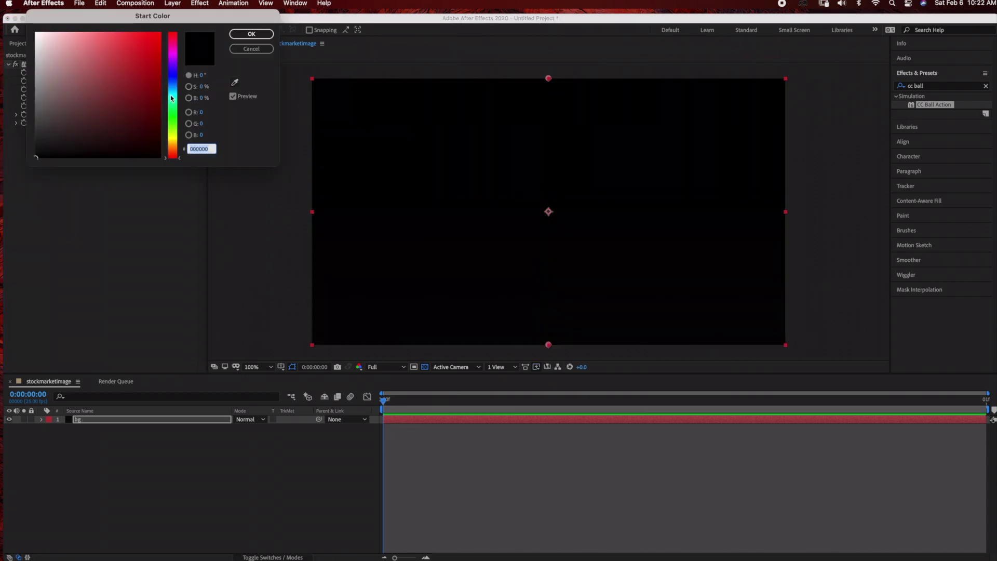
drag(170, 95, 171, 89)
drag(147, 156, 149, 143)
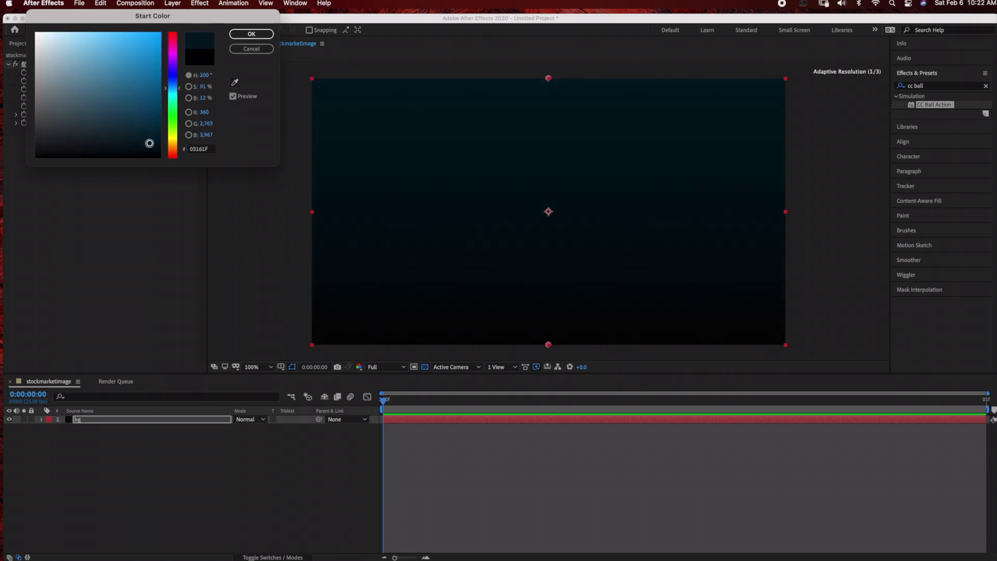
click(251, 34)
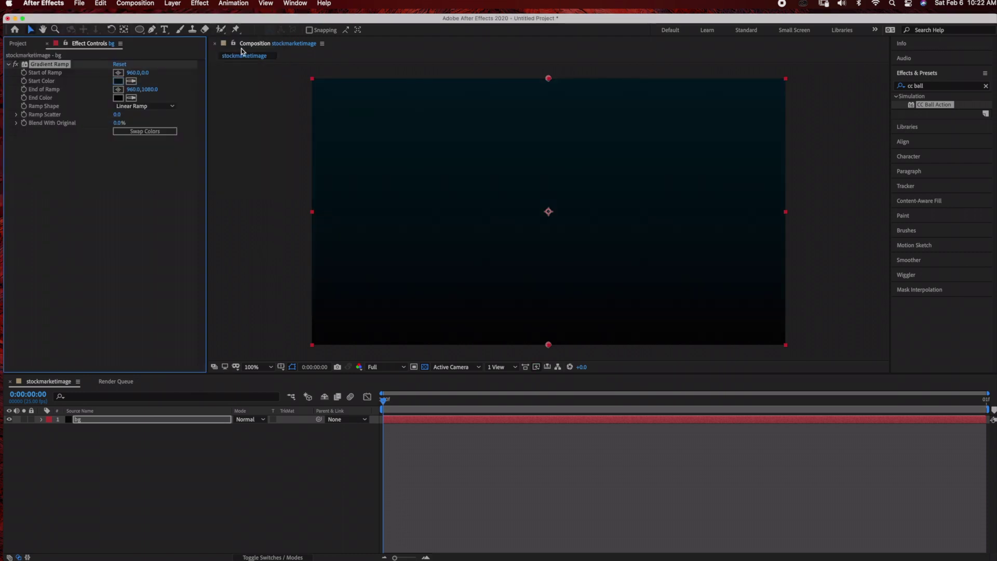
click(8, 65)
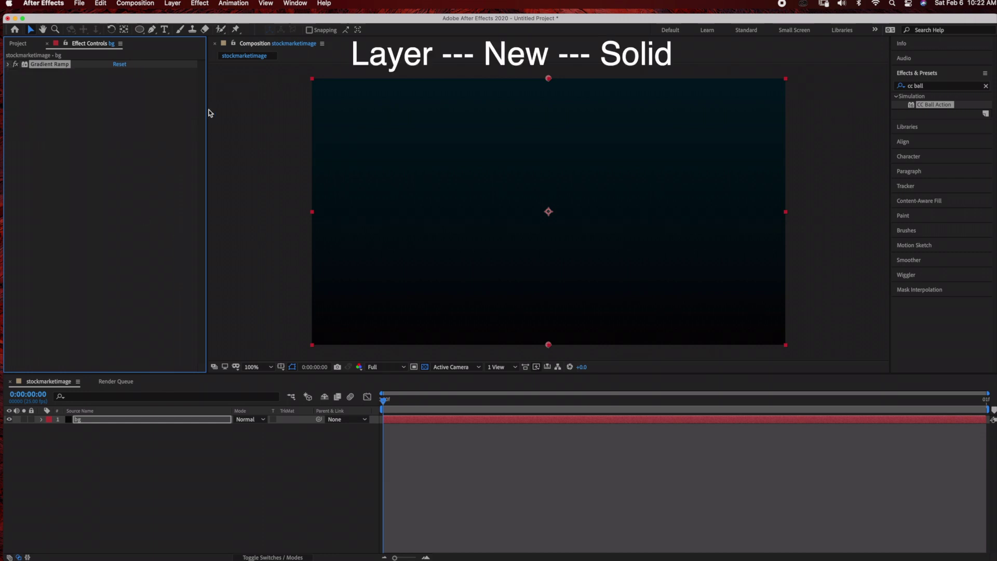
Step: Add a new full-frame solid layer named grid
click(173, 3)
mouse_move(176, 17)
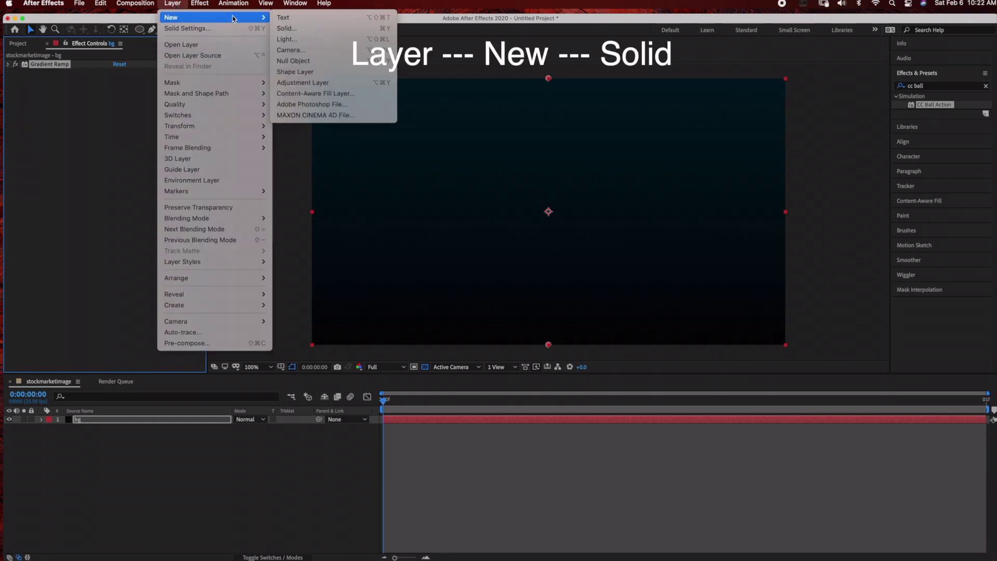
click(313, 29)
text(grid)
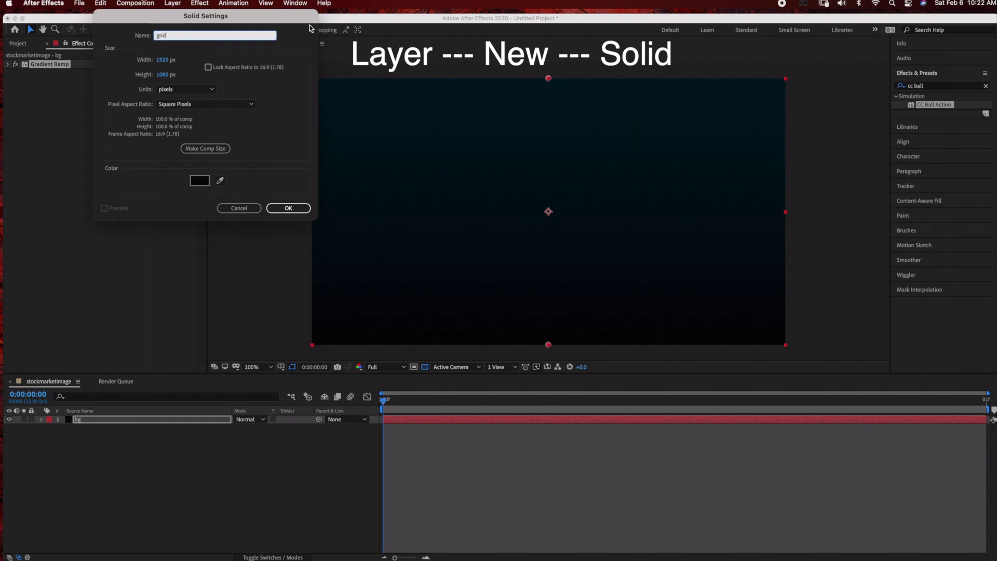
click(275, 208)
Step: Apply the RG Trapcode Form effect to the grid solid
click(201, 4)
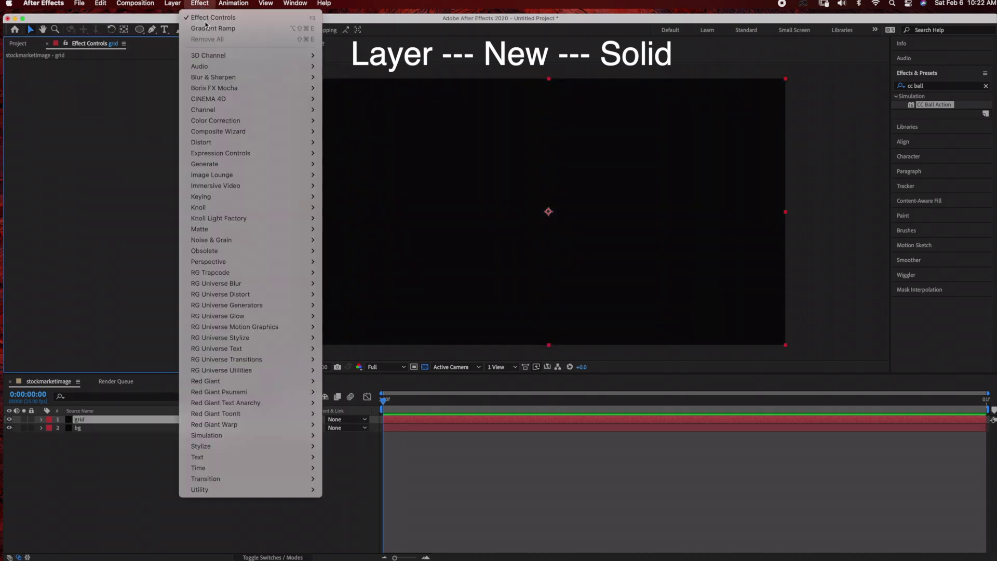
mouse_move(239, 275)
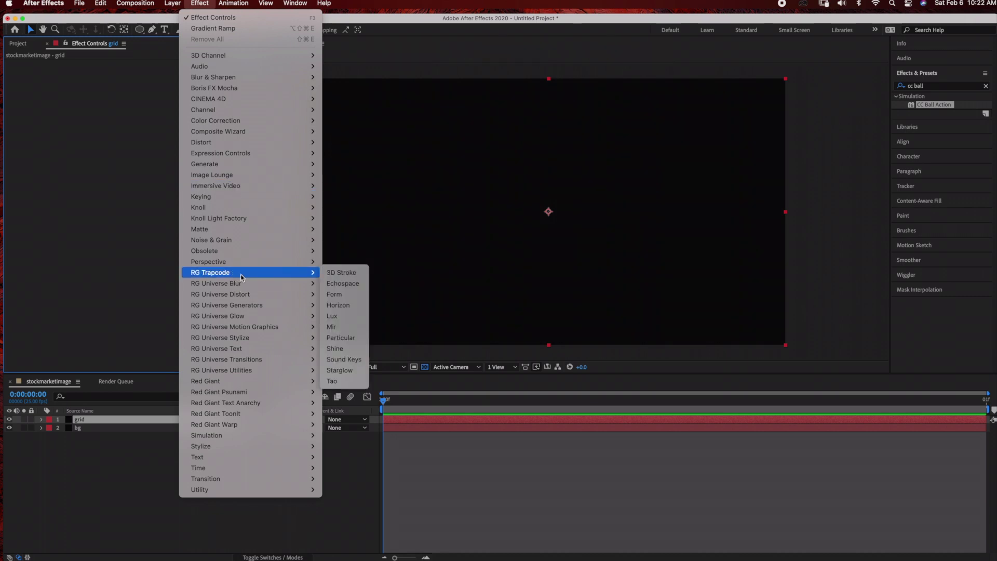
click(345, 298)
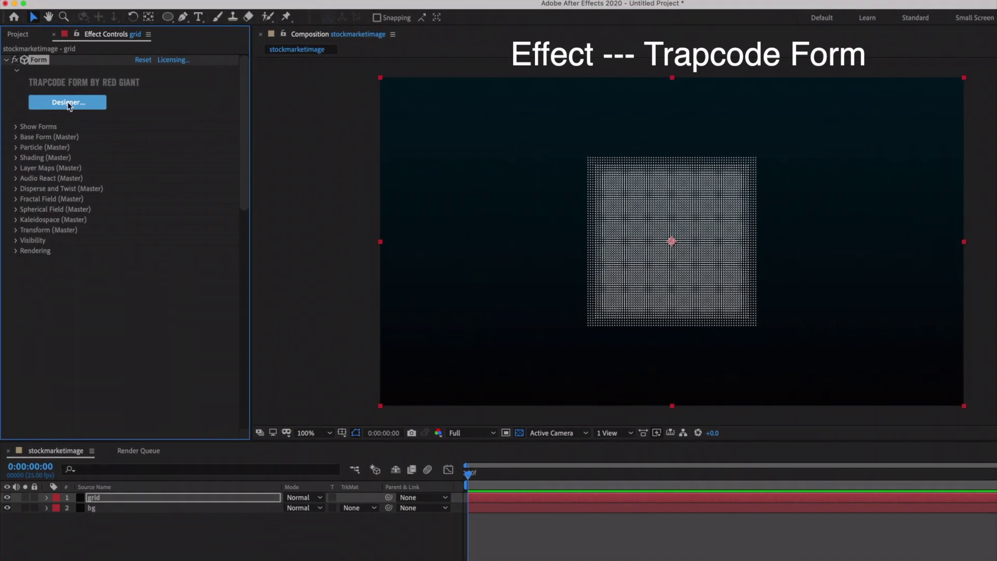
Step: Apply Form's Flowing Grid preset from Multiple Form Presets > Grids to the grid layer
click(68, 103)
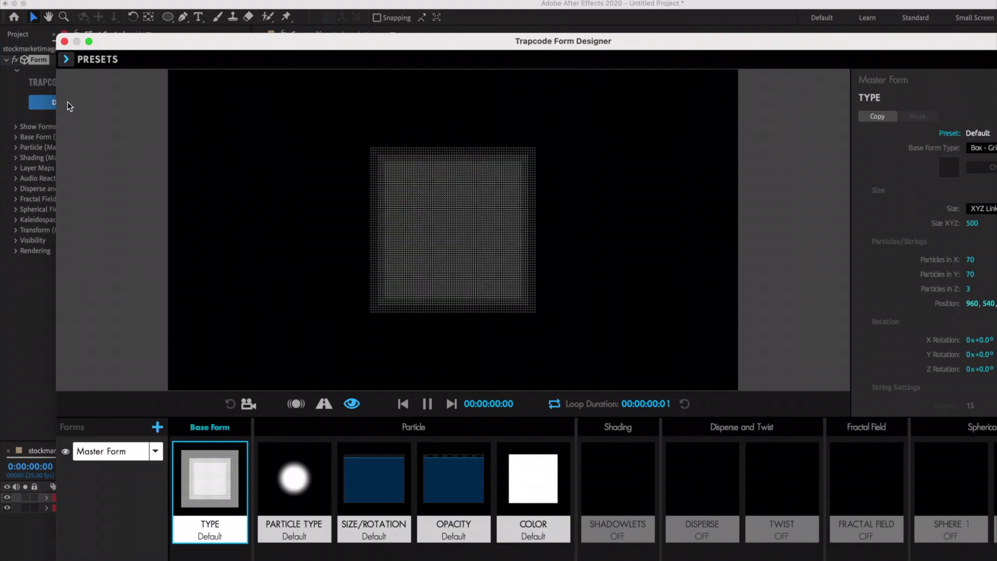
click(100, 61)
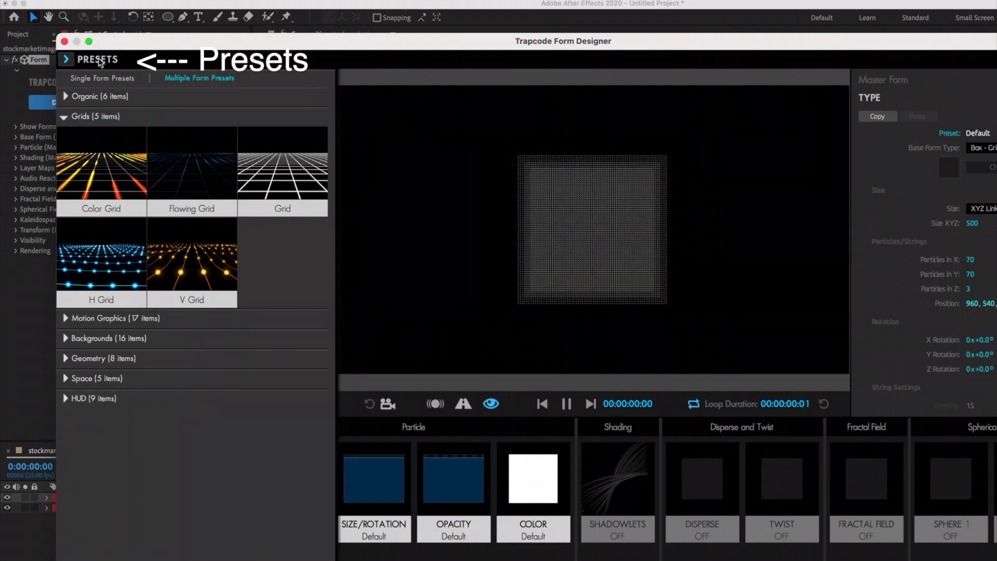
click(67, 60)
click(67, 60)
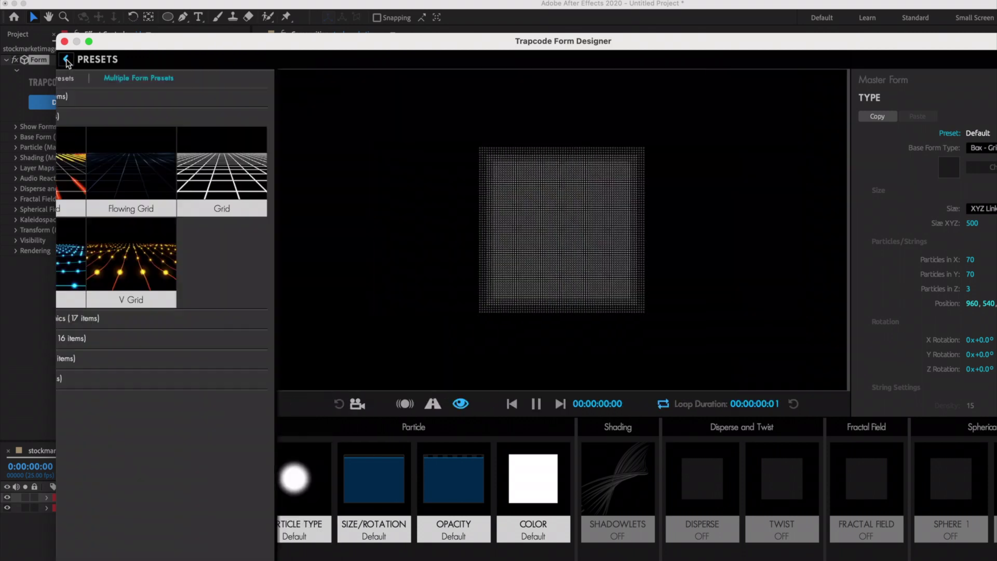
click(91, 80)
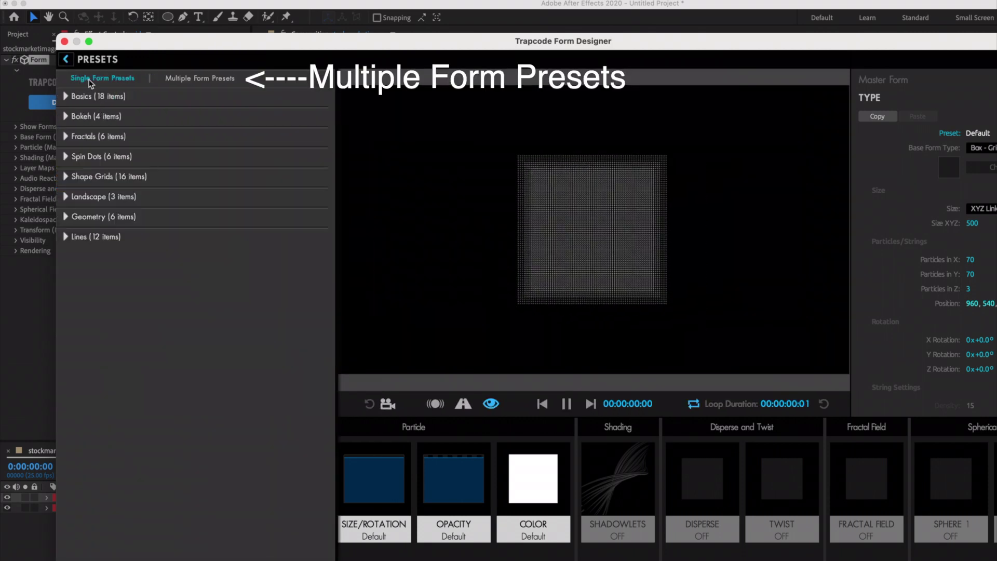
click(195, 81)
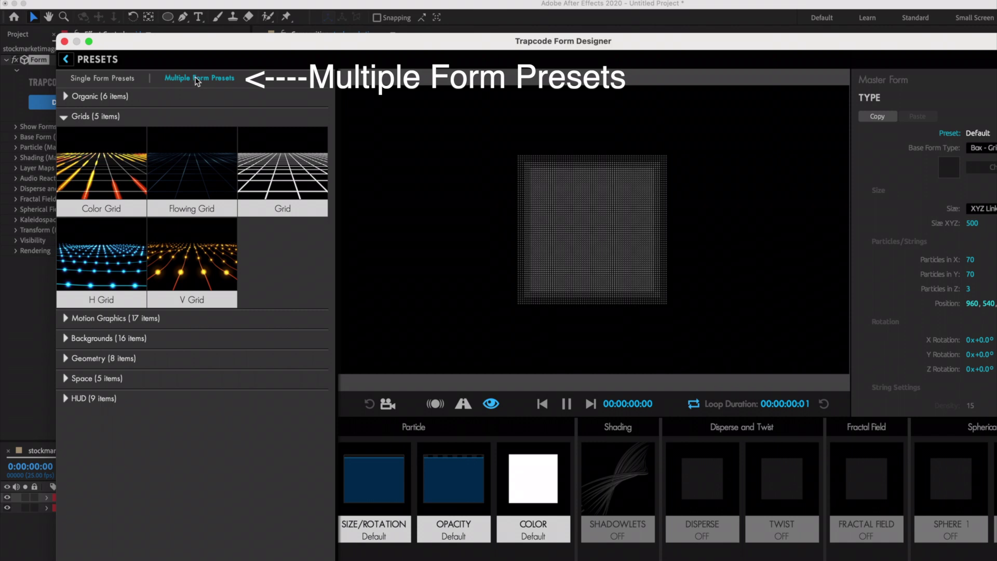
click(204, 161)
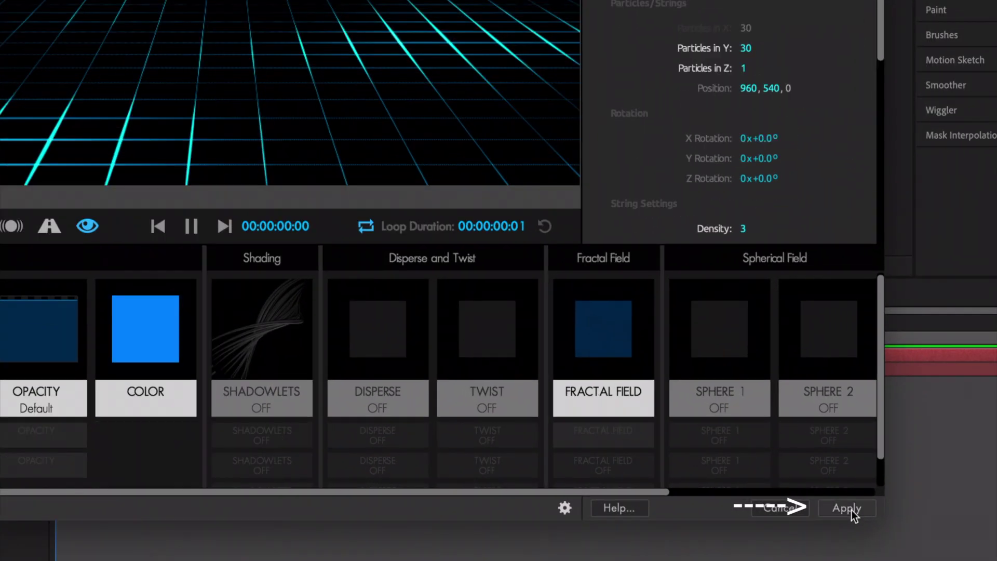
click(852, 510)
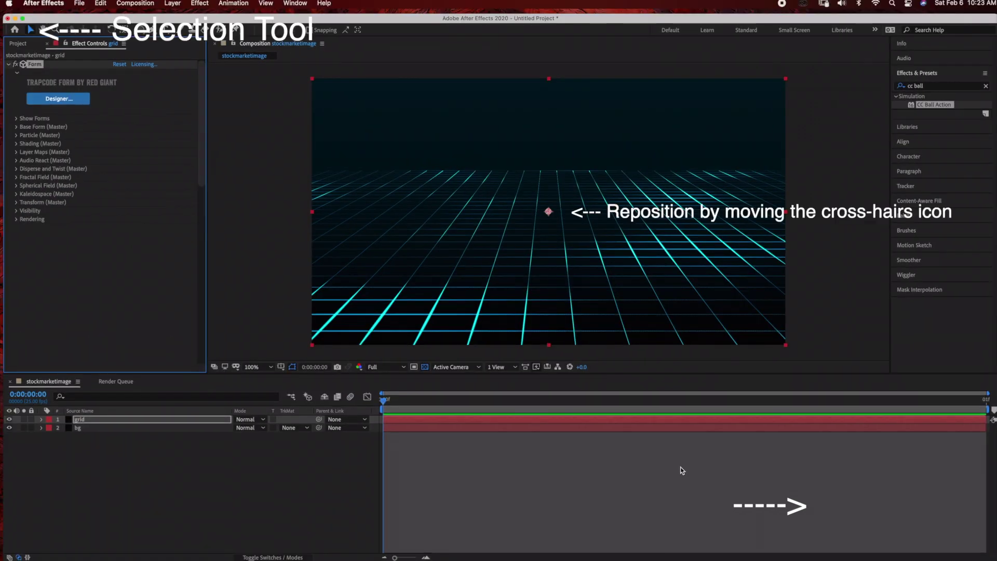
Step: Drag the Form grid's horizon lower, then import candlestickstockgraph.png from the desktop into the composition
click(549, 213)
drag(548, 216, 544, 279)
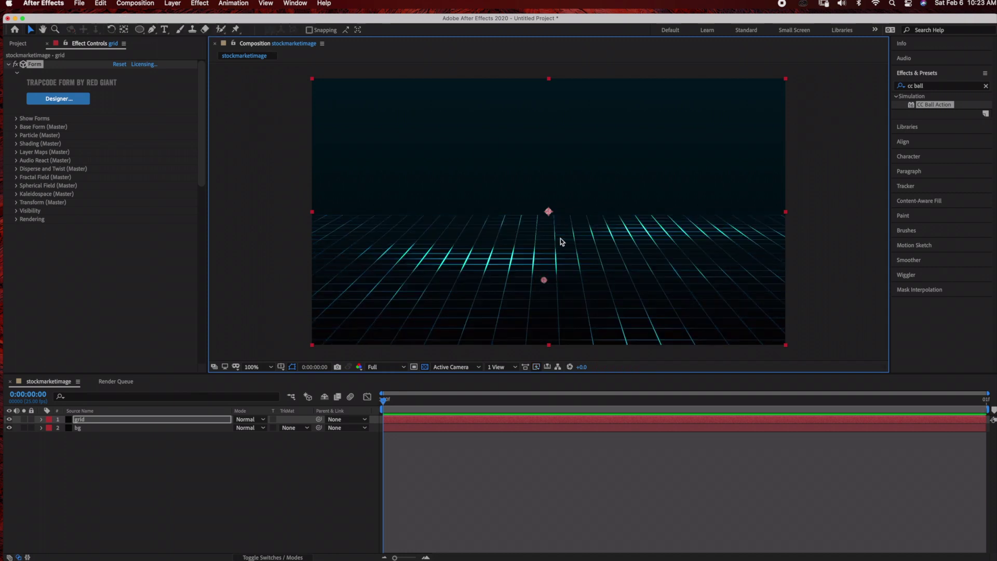
drag(833, 21, 702, 20)
drag(984, 469, 395, 217)
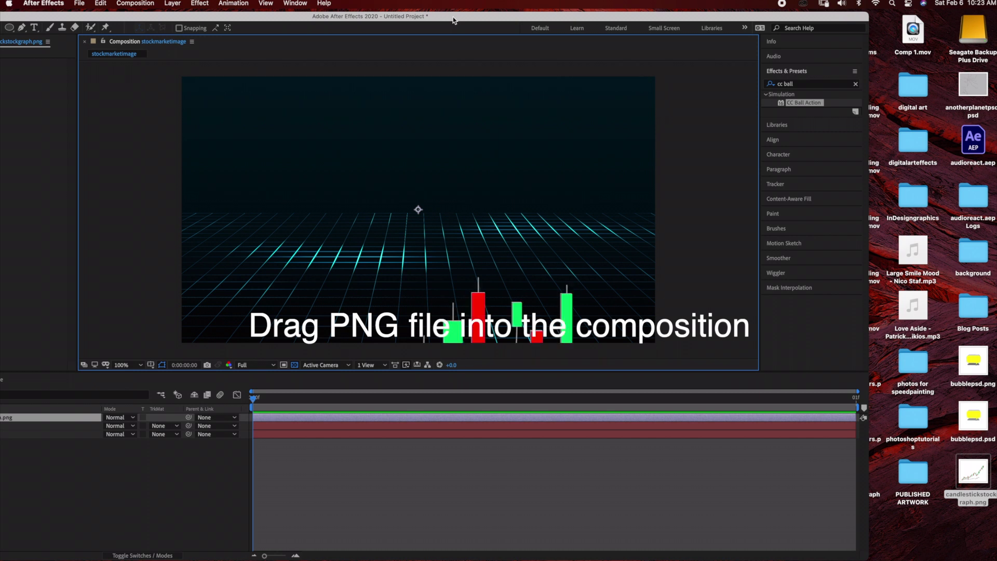
Step: Scale the candlestickstockgraph.png layer to fill the frame and nudge it slightly upward
drag(453, 21, 584, 22)
key(comma)
key(comma)
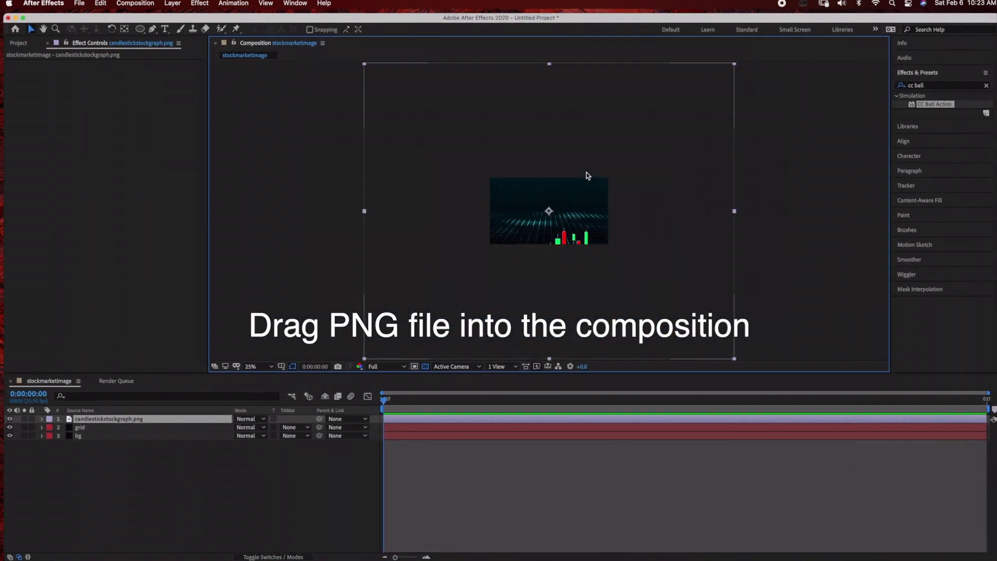
key(comma)
drag(638, 141, 572, 197)
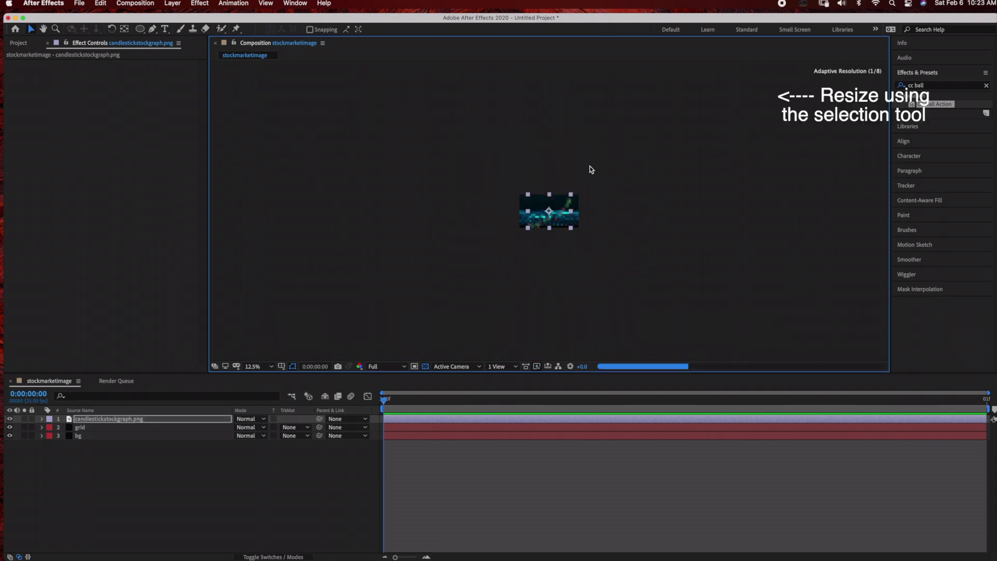
key(period)
key(period)
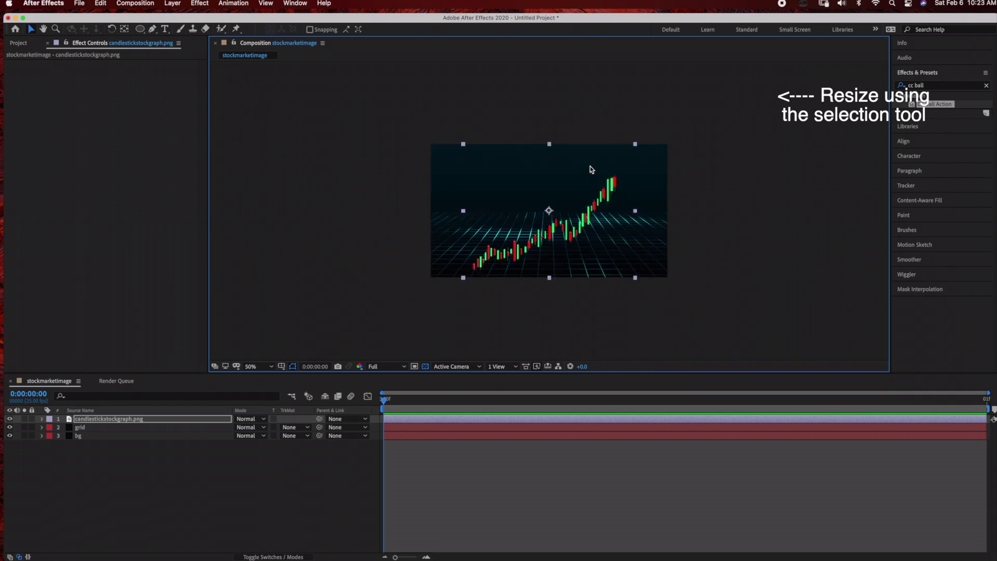
key(period)
drag(726, 73, 761, 93)
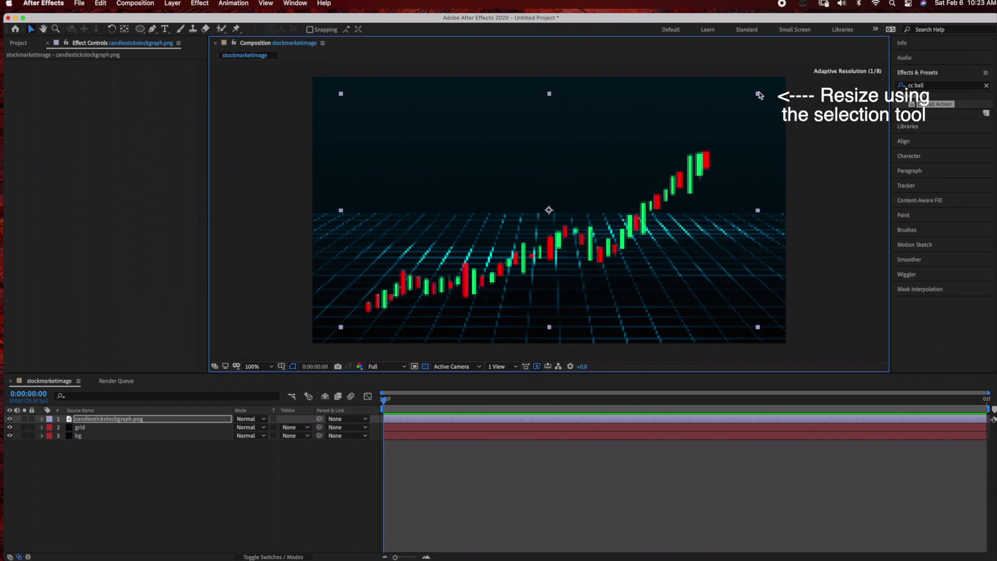
drag(550, 210, 549, 193)
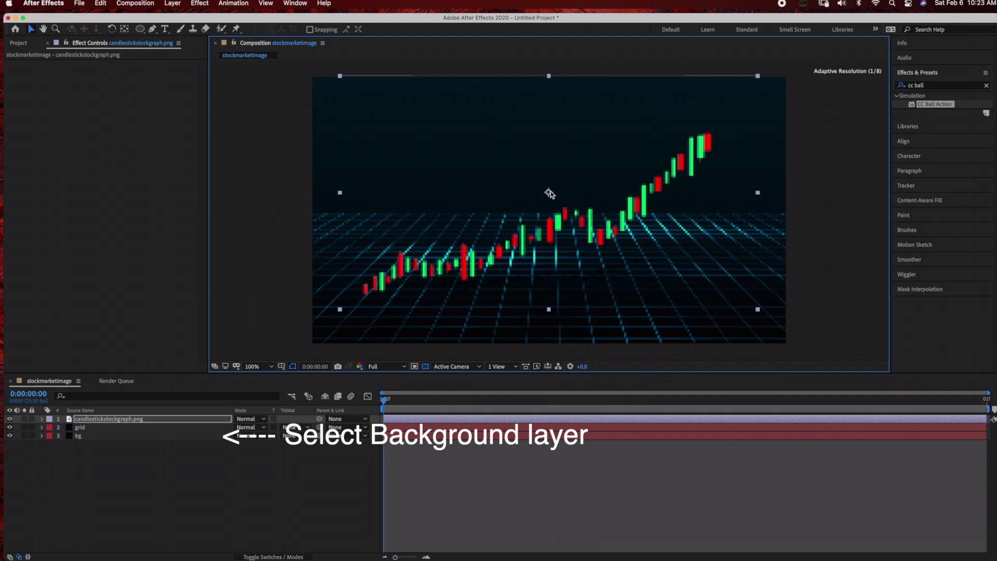
Step: Add CC Light Sweep to the bg layer, with Direction 84° and its centre moved low across the grid
click(104, 436)
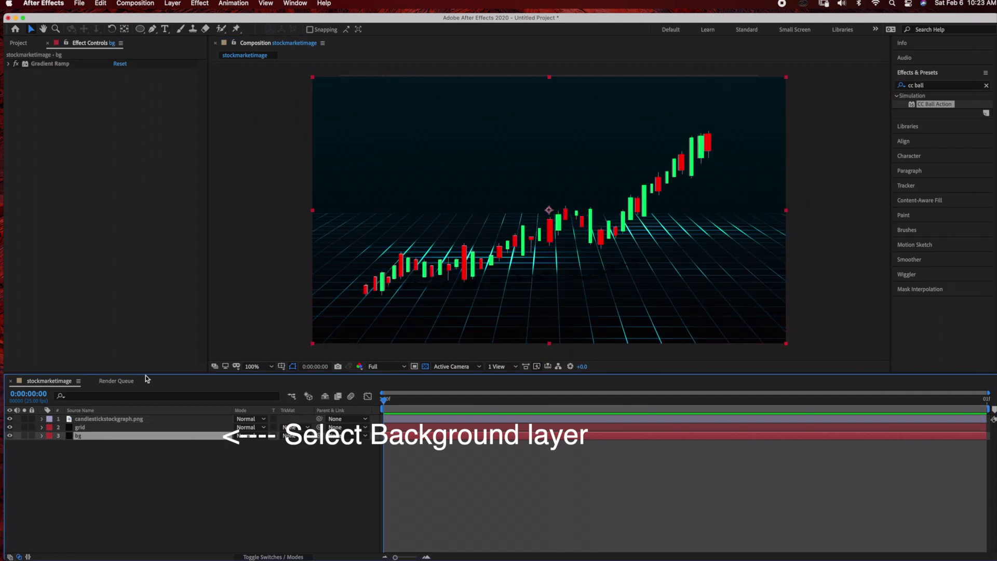
click(207, 6)
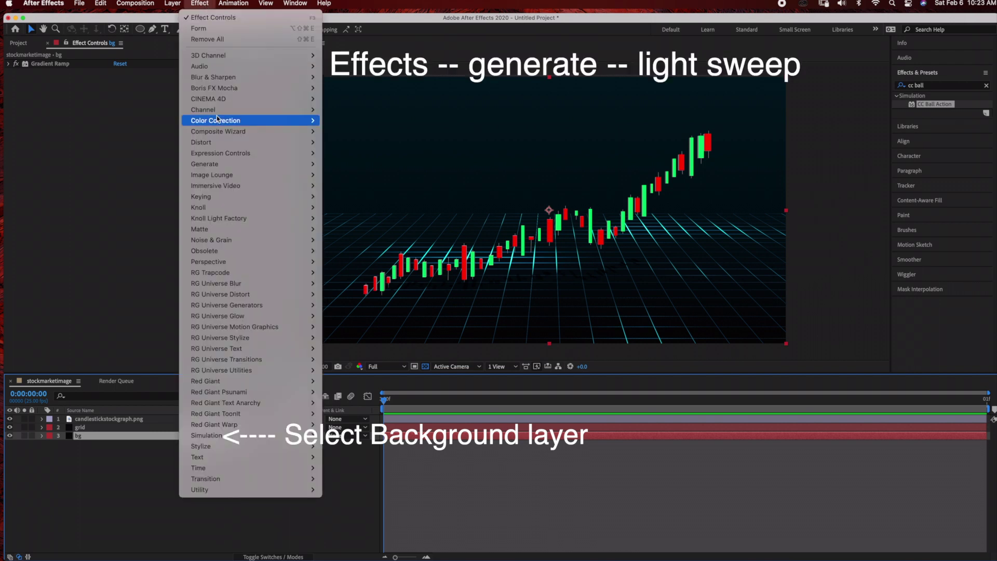
mouse_move(222, 167)
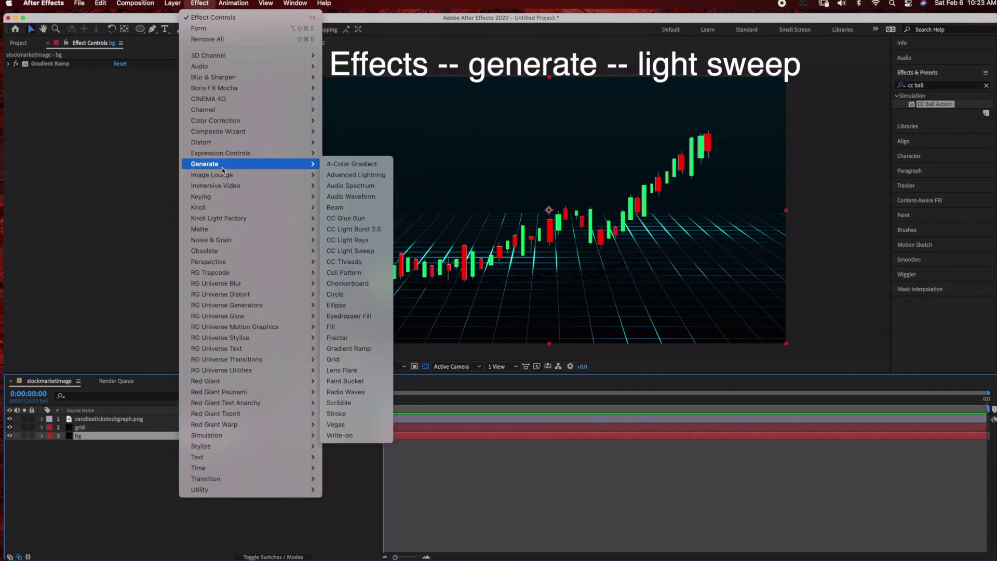
click(364, 252)
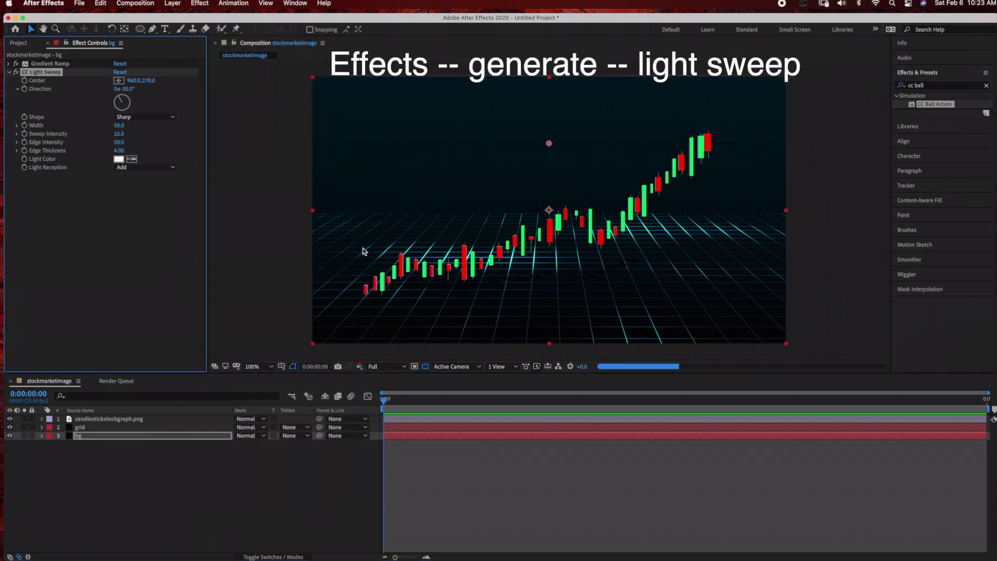
drag(121, 97, 138, 104)
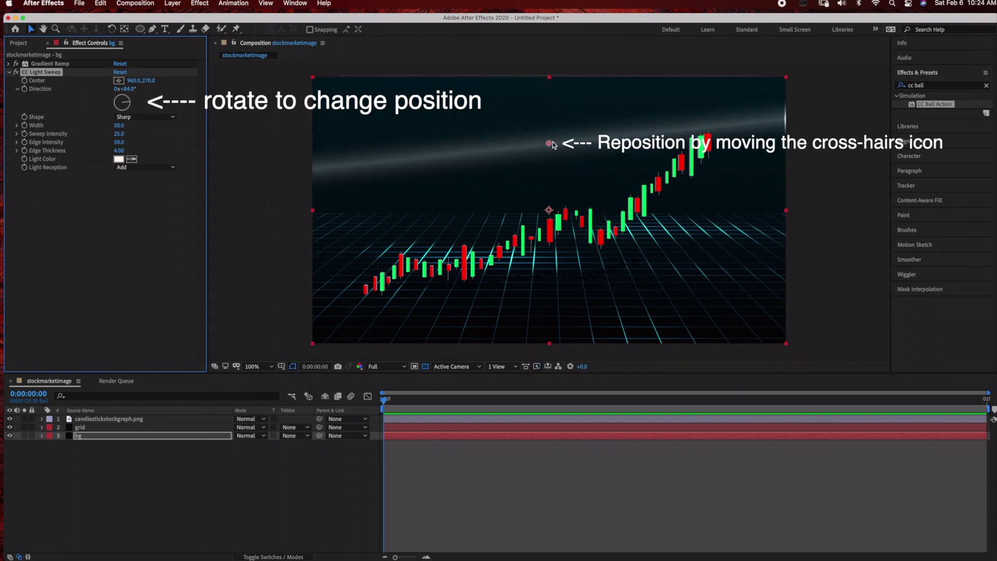
drag(549, 146, 545, 275)
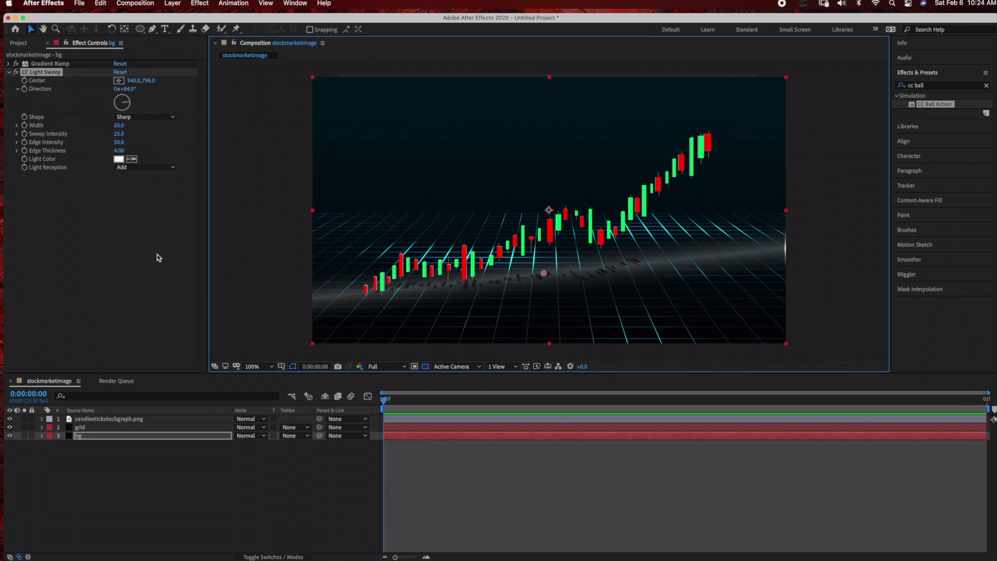
Step: Return to the composition's layer list and select the candlestick graph layer
click(117, 381)
click(49, 381)
click(145, 419)
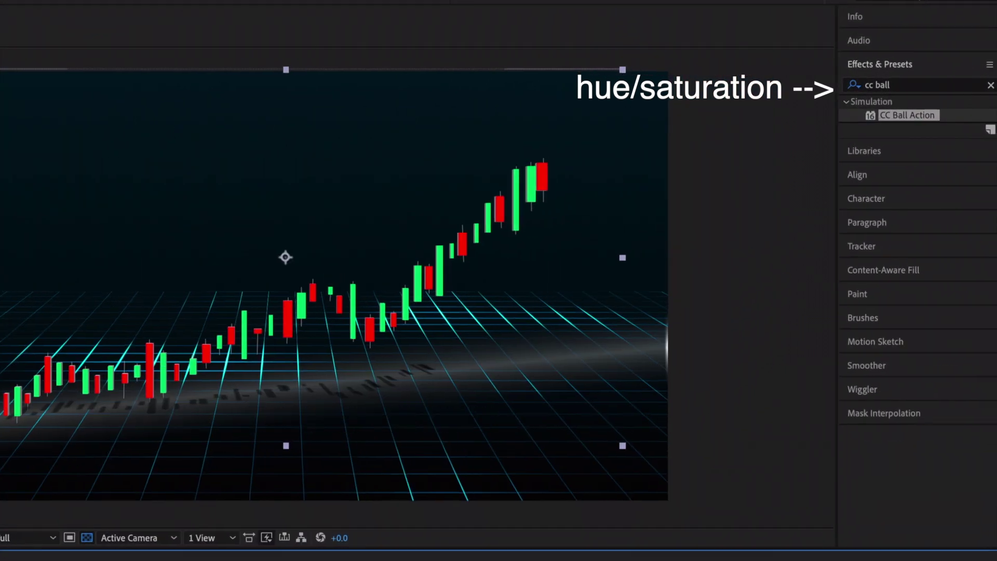
Step: Apply Hue/Saturation to the candlestick layer and set Master Hue to 0x+168°
click(990, 85)
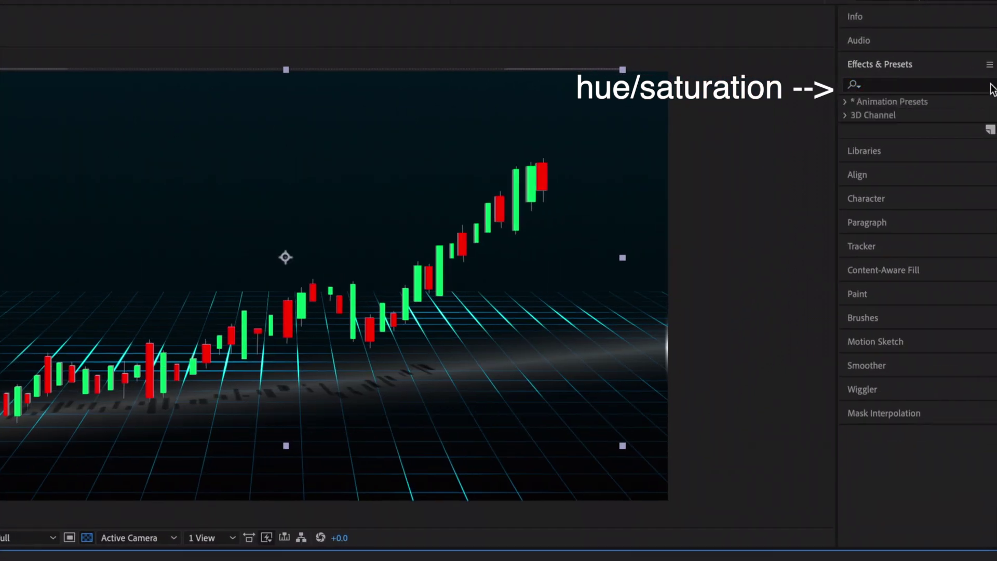
text(hue)
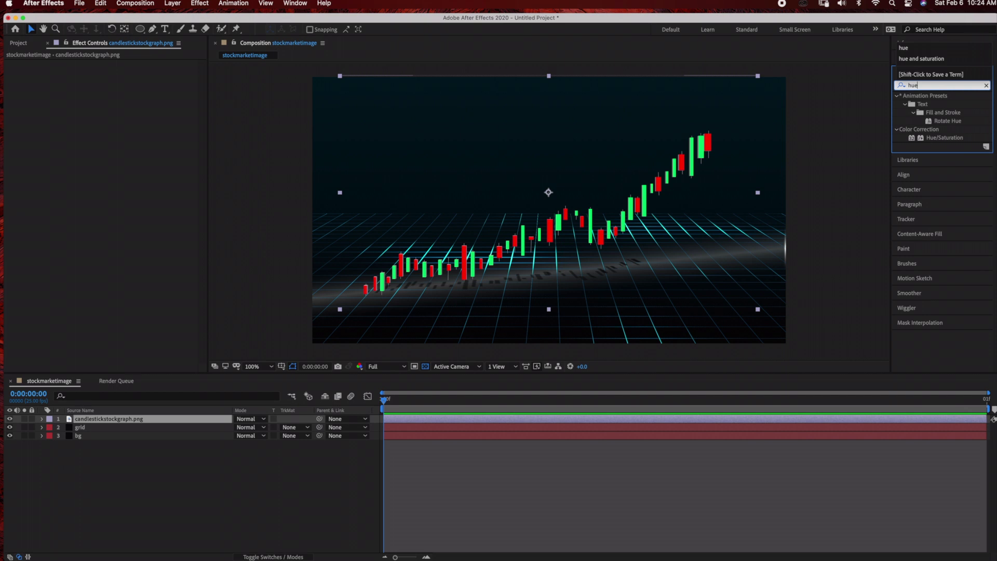
drag(945, 138, 109, 419)
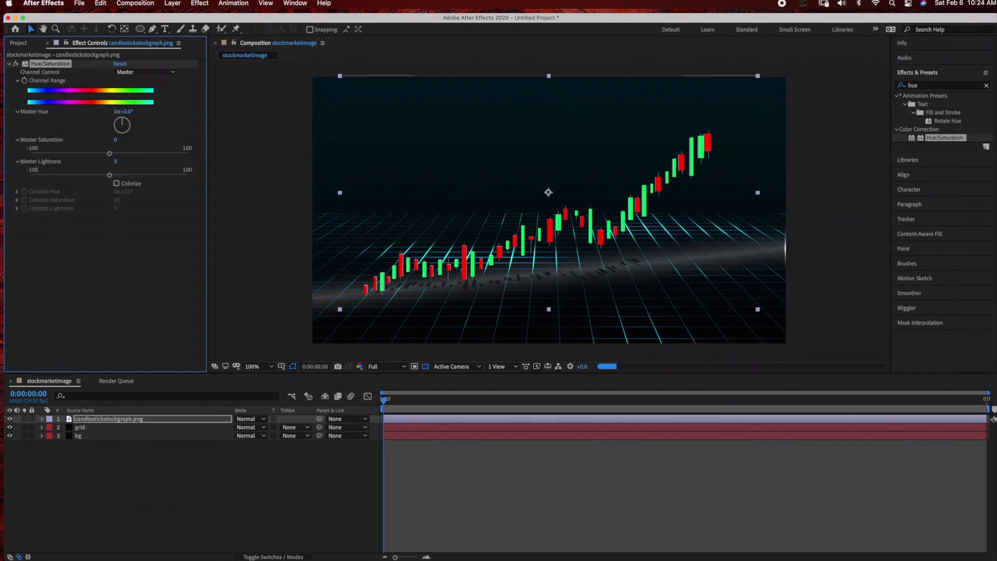
drag(122, 118, 129, 121)
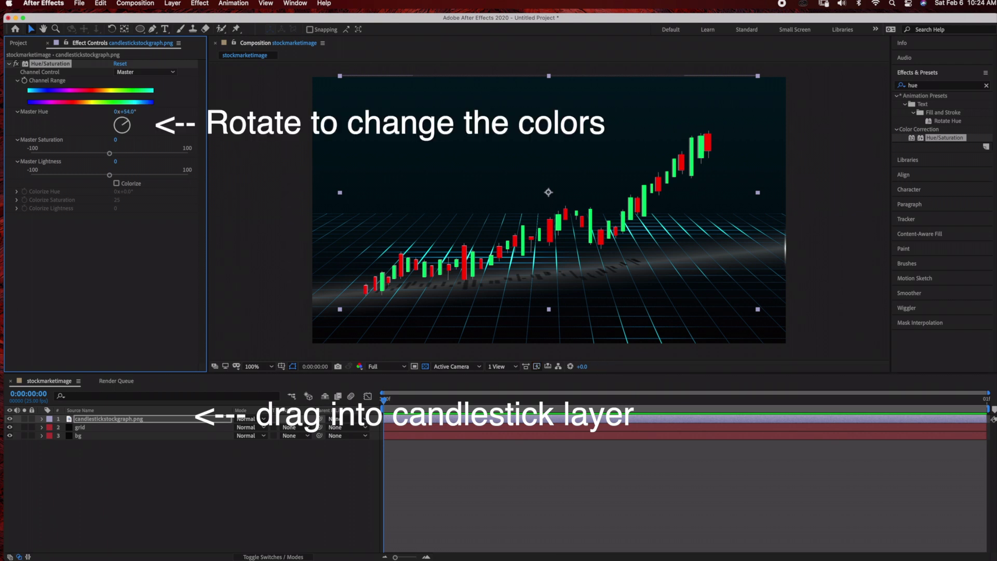
drag(127, 121, 124, 131)
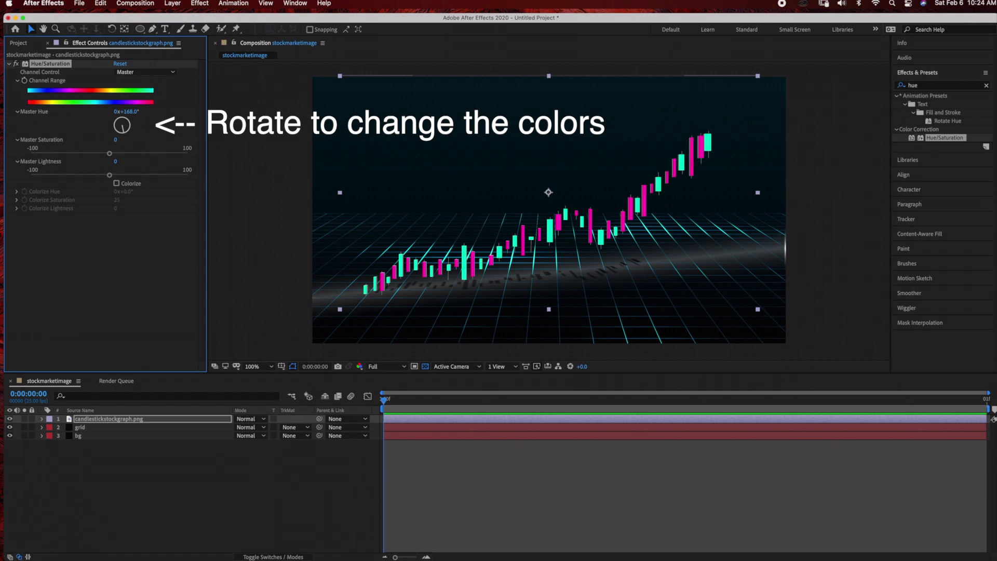
key(period)
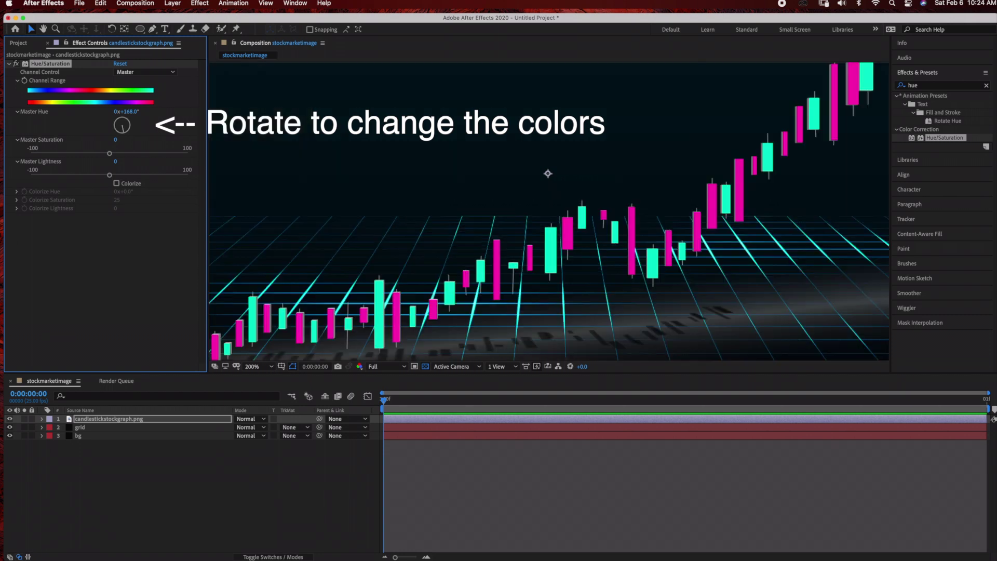
key(comma)
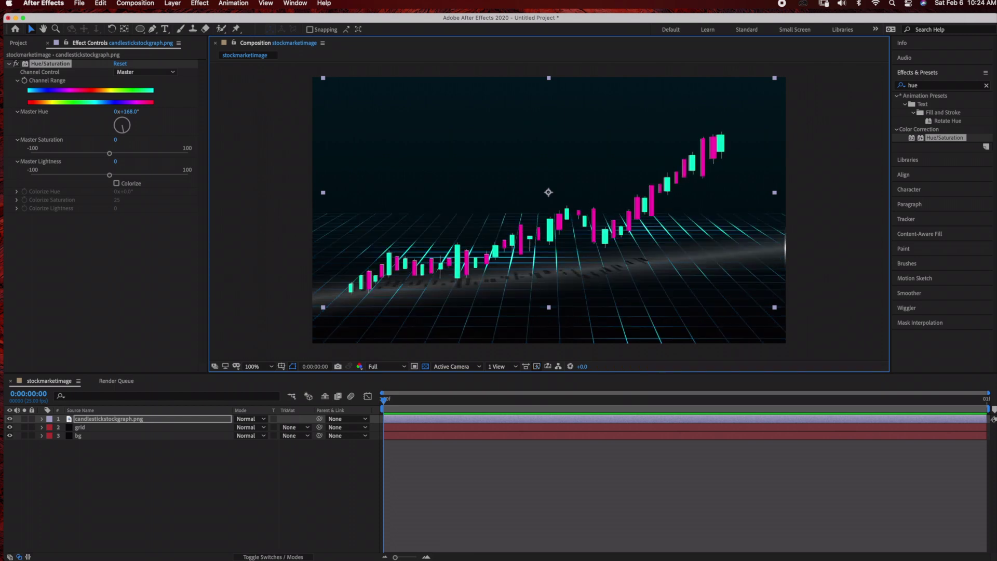
Step: Set the bg layer's CC Light Sweep Light Color to magenta sampled from the composition
click(80, 427)
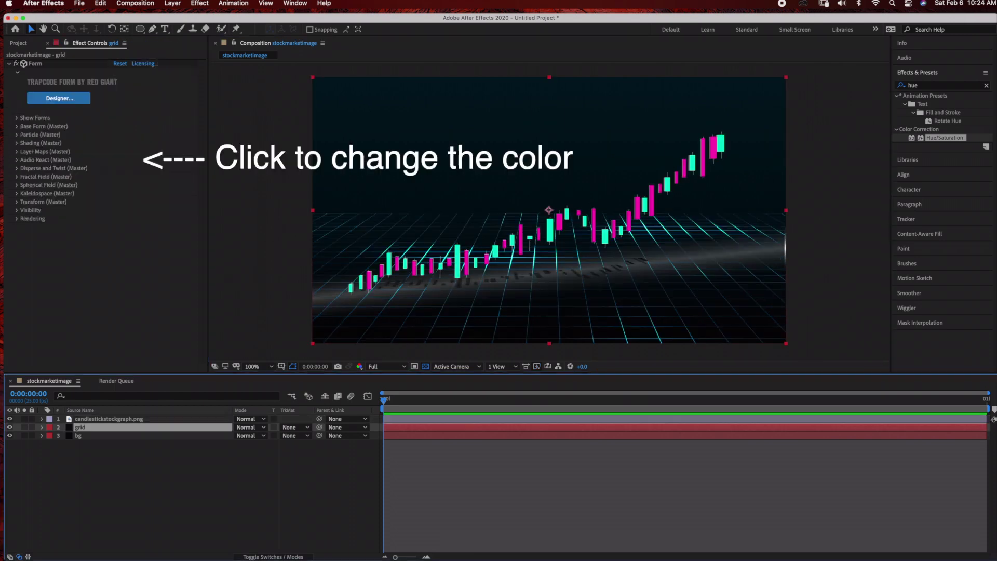
click(78, 436)
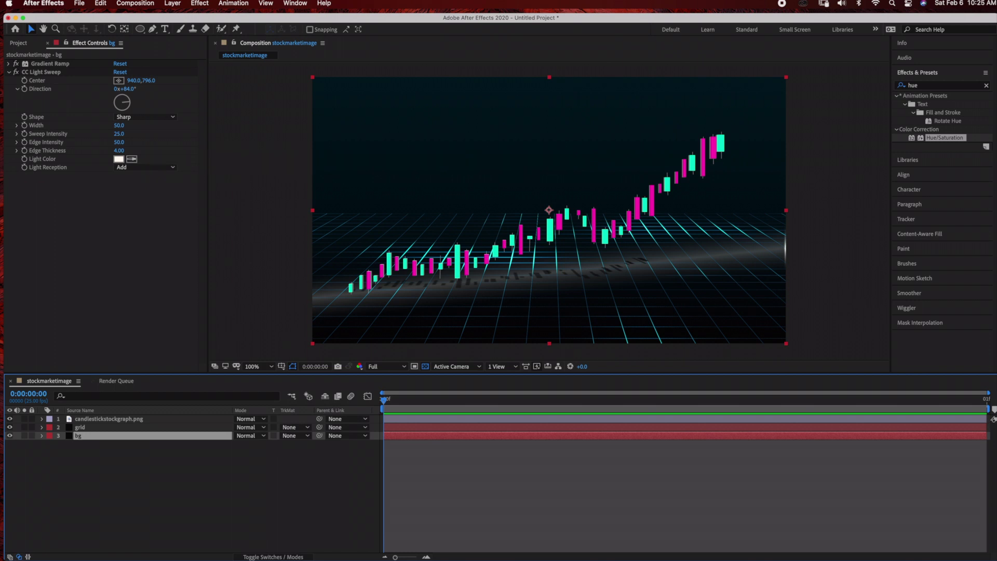
click(132, 159)
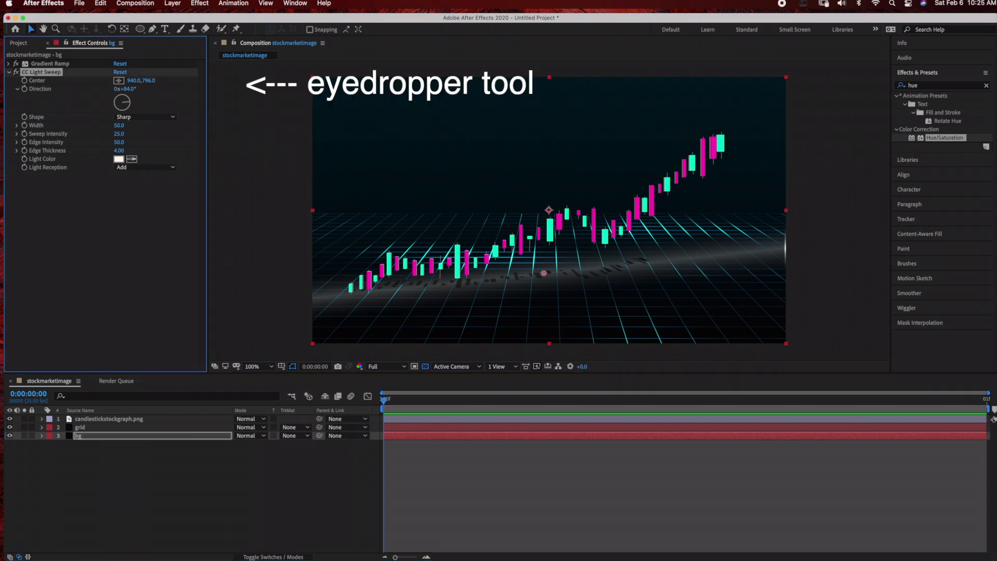
click(119, 159)
click(234, 82)
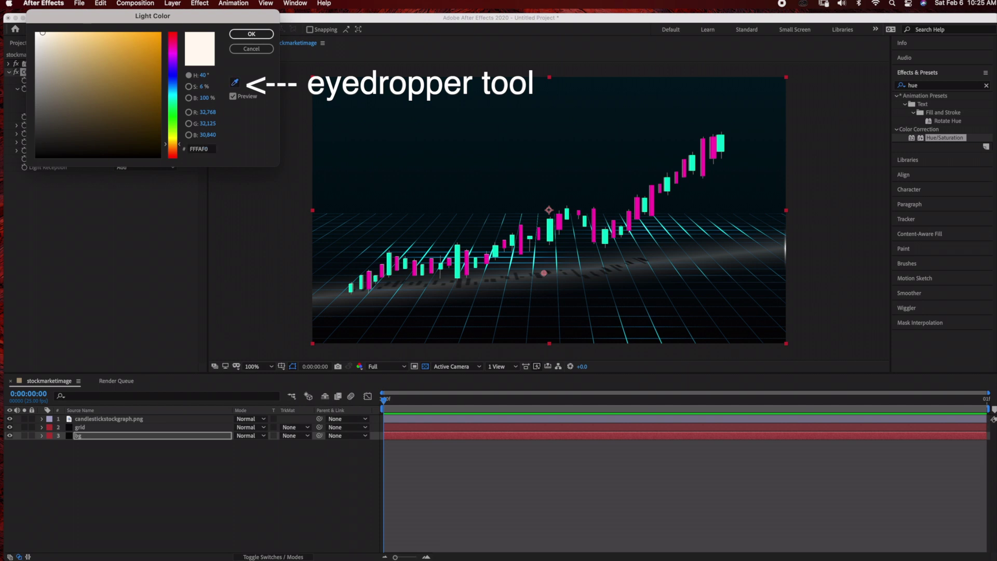
click(236, 86)
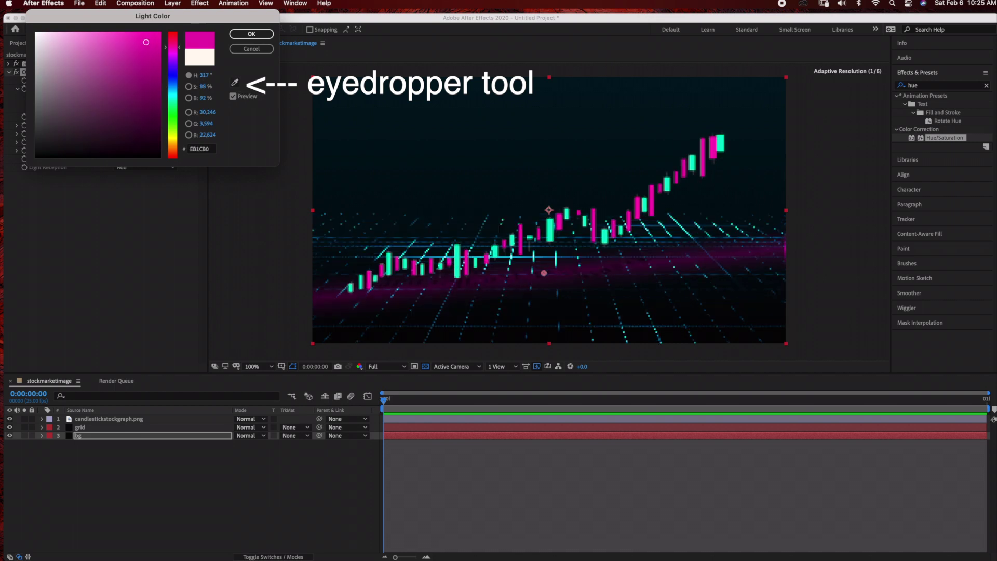
key(Return)
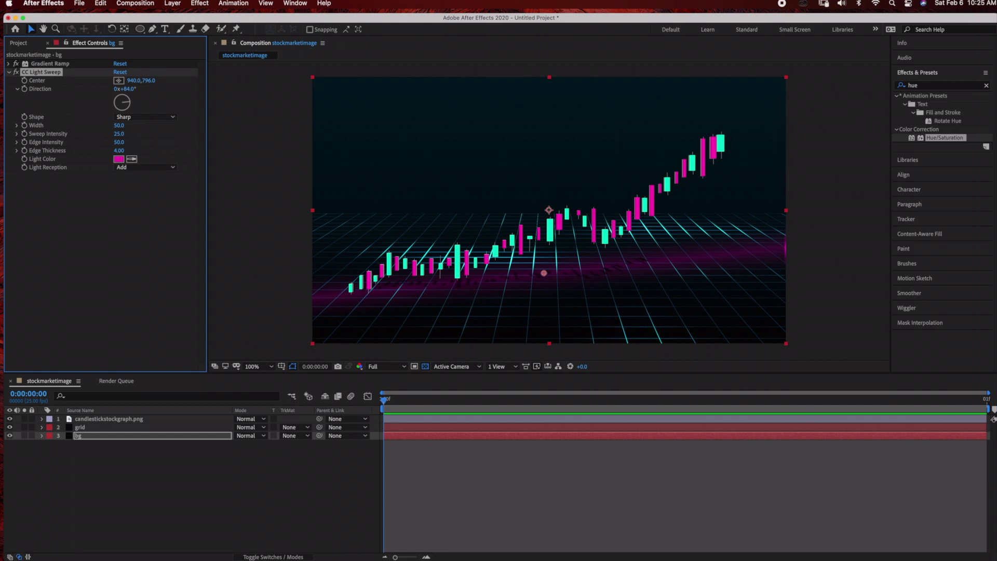
Step: Set the light sweep's Width to 65 and Sweep Intensity to 30
click(119, 125)
click(119, 125)
text(65)
key(Return)
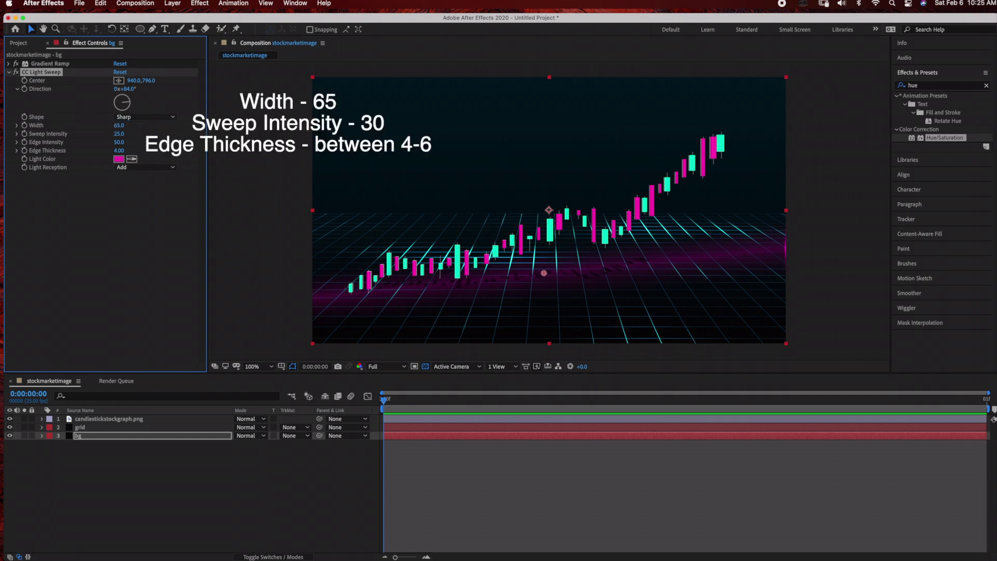
click(120, 134)
key(Return)
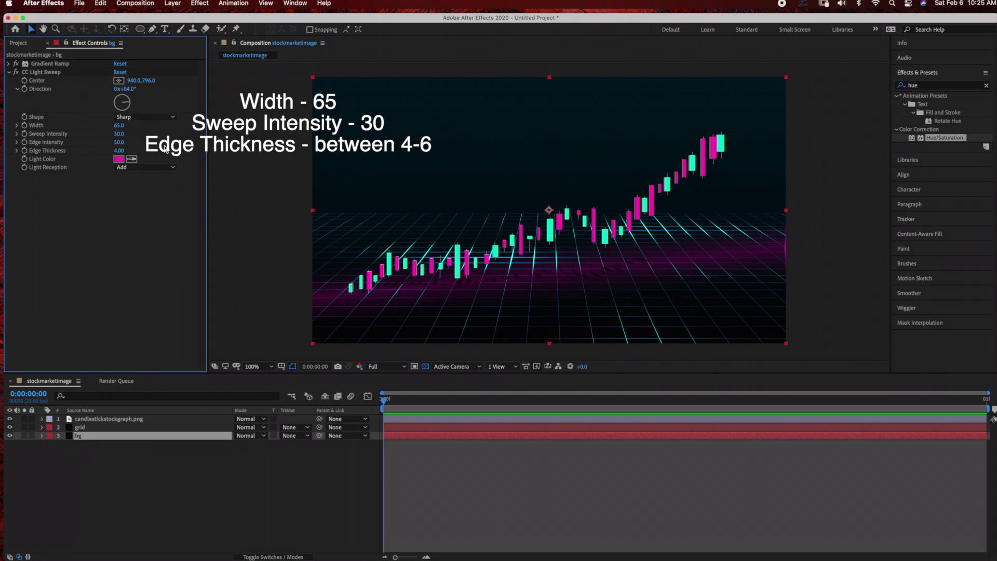
Step: Set the light sweep's Edge Thickness to 6 and shift its centre slightly right
click(123, 153)
text(6)
key(Return)
click(120, 150)
text(10)
key(Return)
click(120, 150)
text(6)
key(Return)
drag(544, 273, 549, 273)
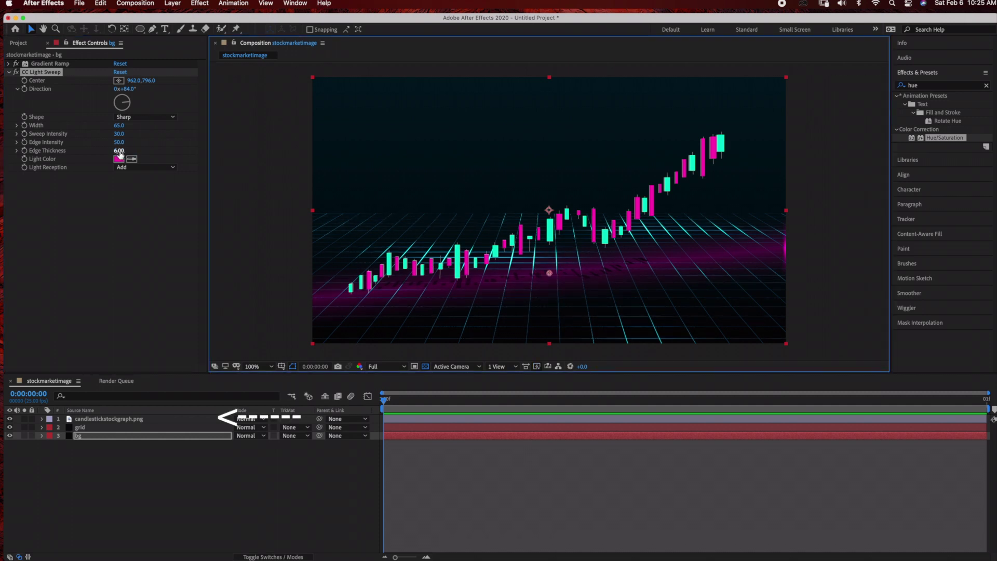
Step: Set the candlestickstockgraph.png layer's Opacity to 95%
click(104, 419)
click(42, 418)
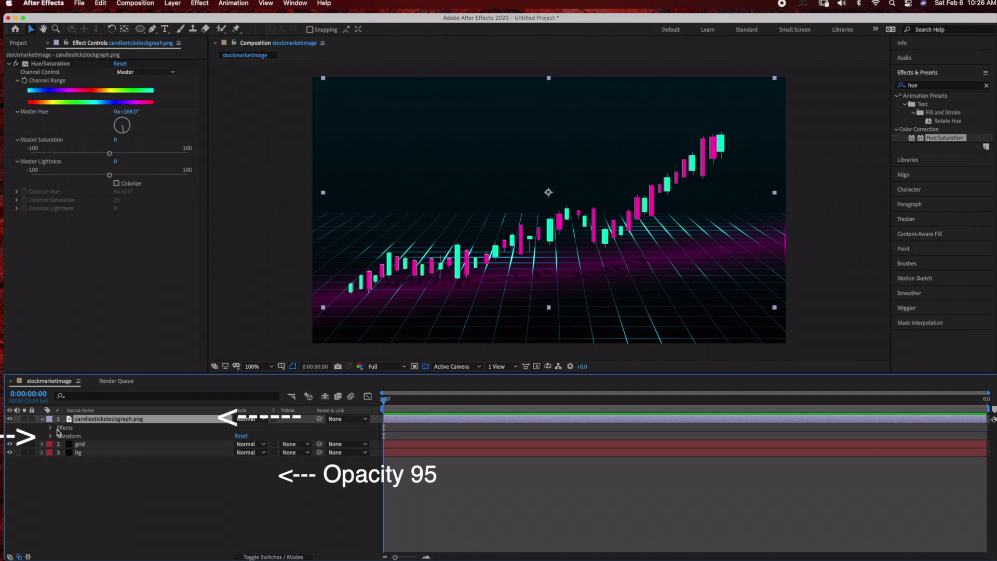
click(52, 438)
click(240, 477)
key(Return)
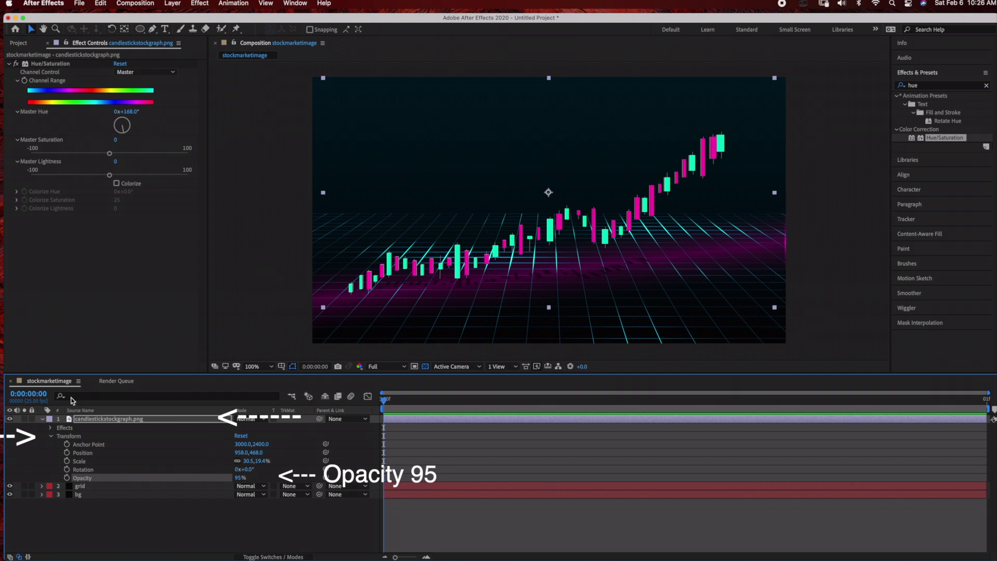
click(42, 419)
click(81, 427)
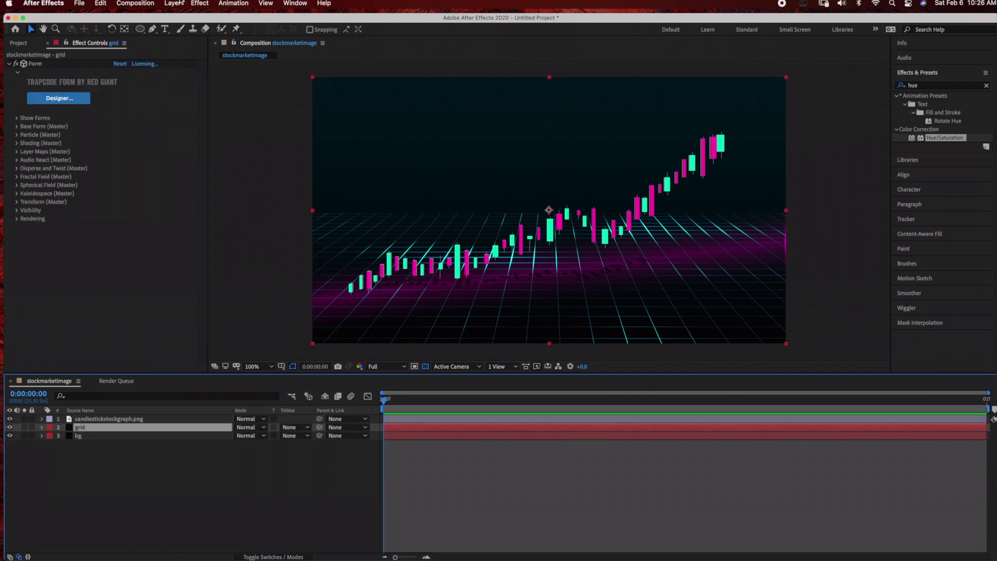
click(182, 3)
Step: Create a new solid layer named 'star', coloured magenta sampled from the composition
mouse_move(177, 17)
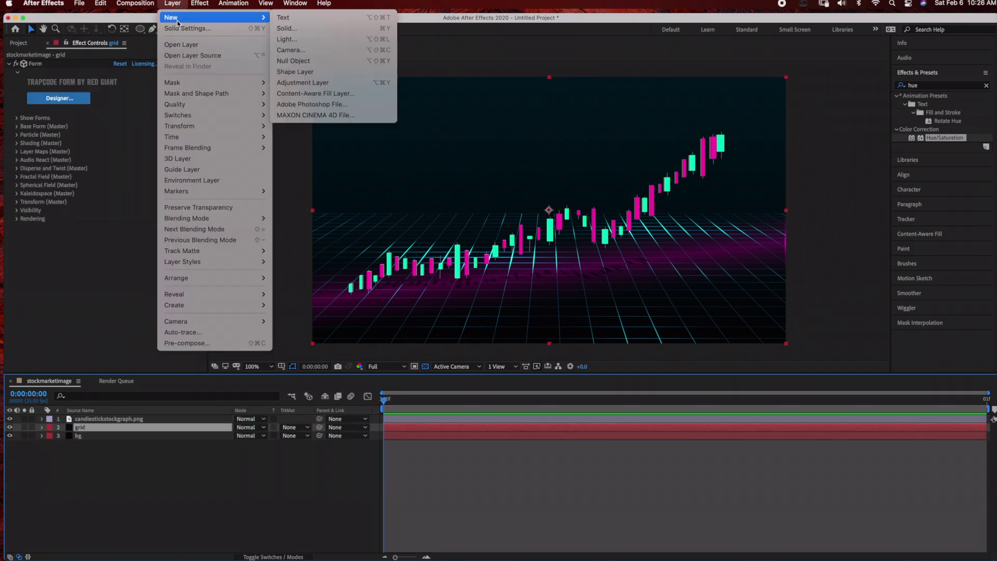
click(288, 29)
text(stars)
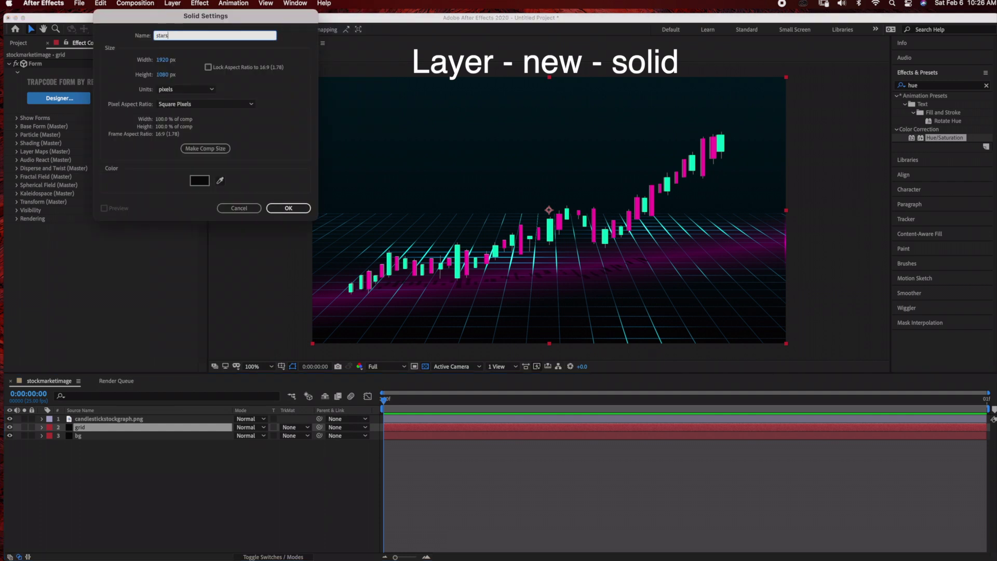
click(200, 180)
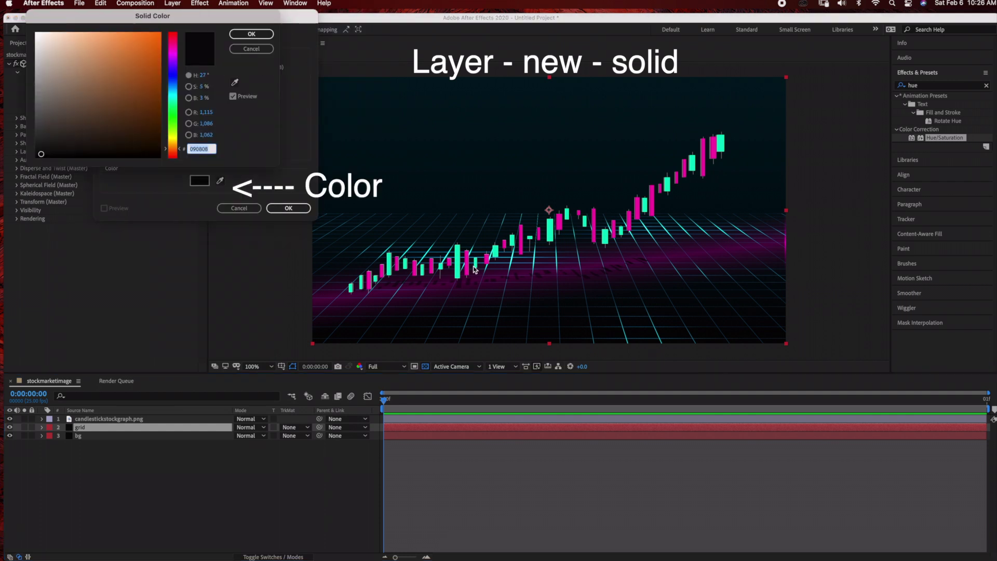
click(235, 82)
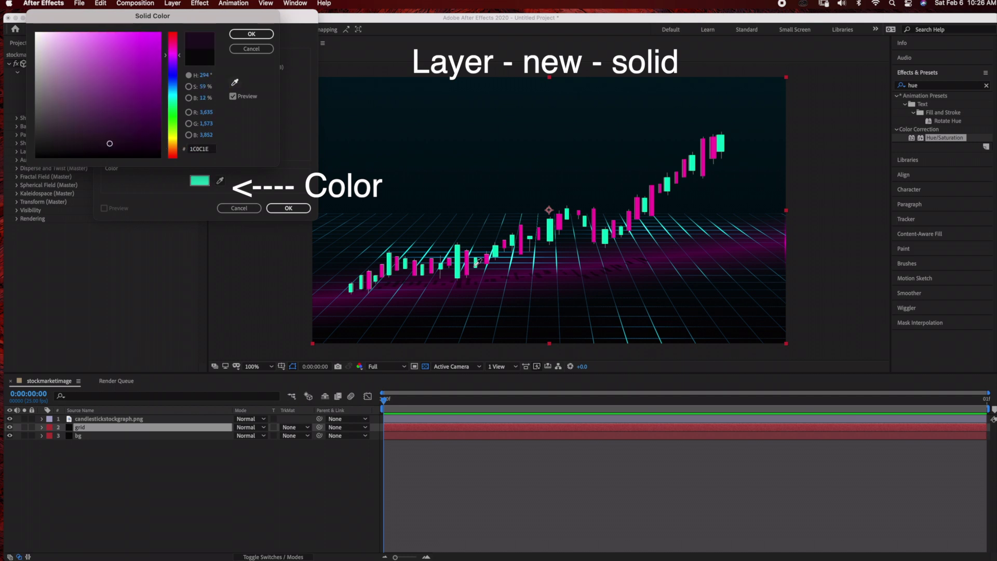
click(469, 265)
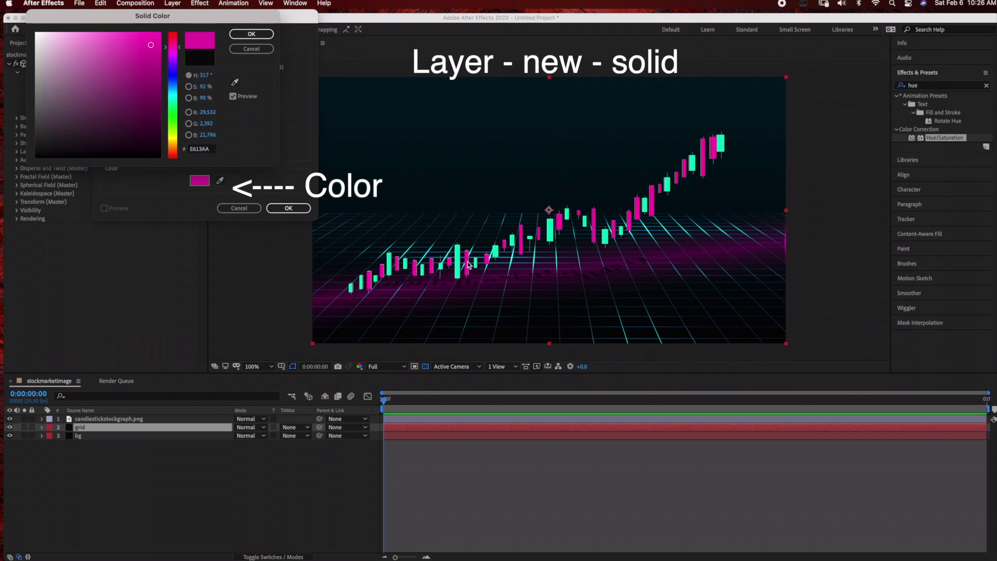
click(258, 37)
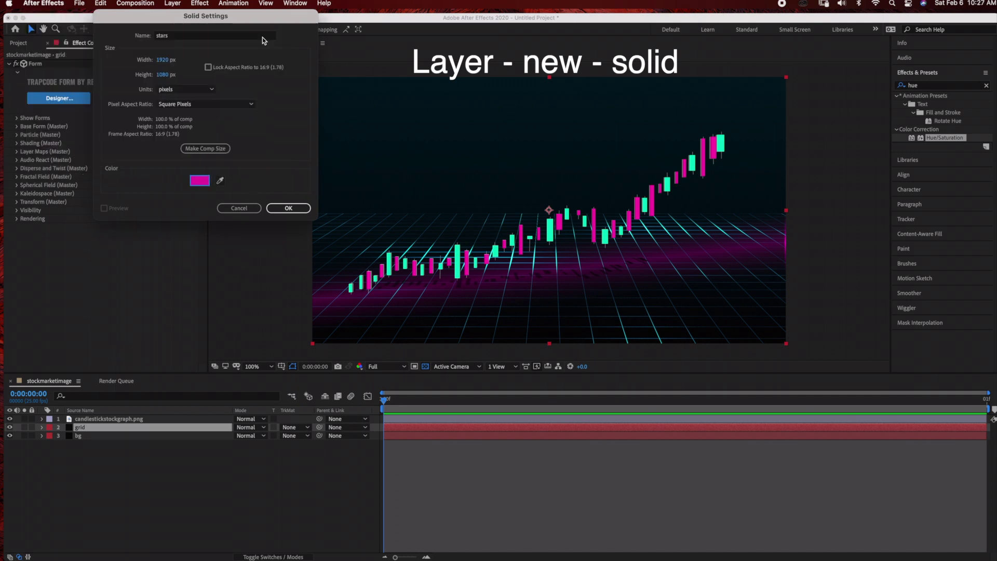
click(289, 209)
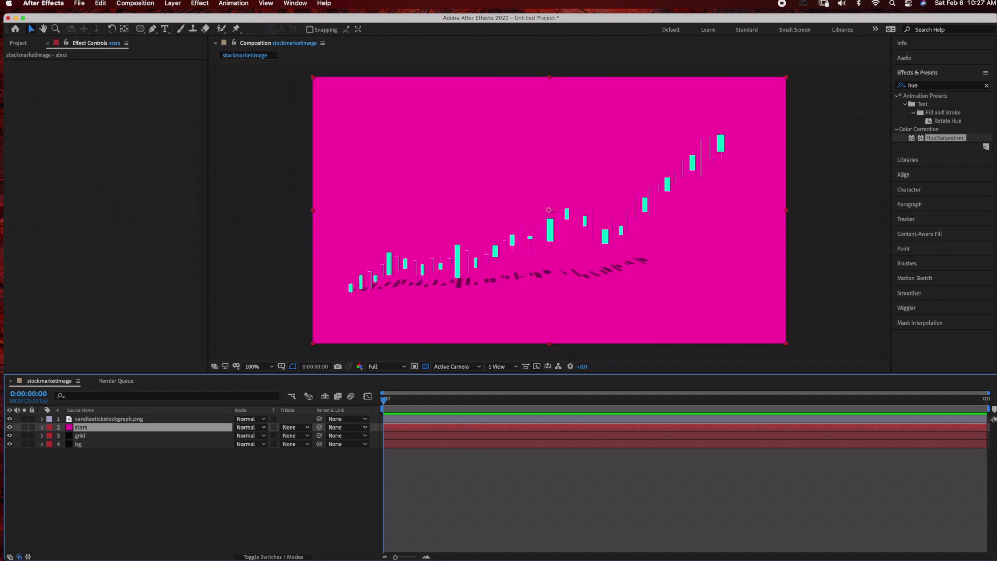
Step: Apply CC Ball Action to the star solid and set Scatter to 1024
click(990, 87)
text(cc ball)
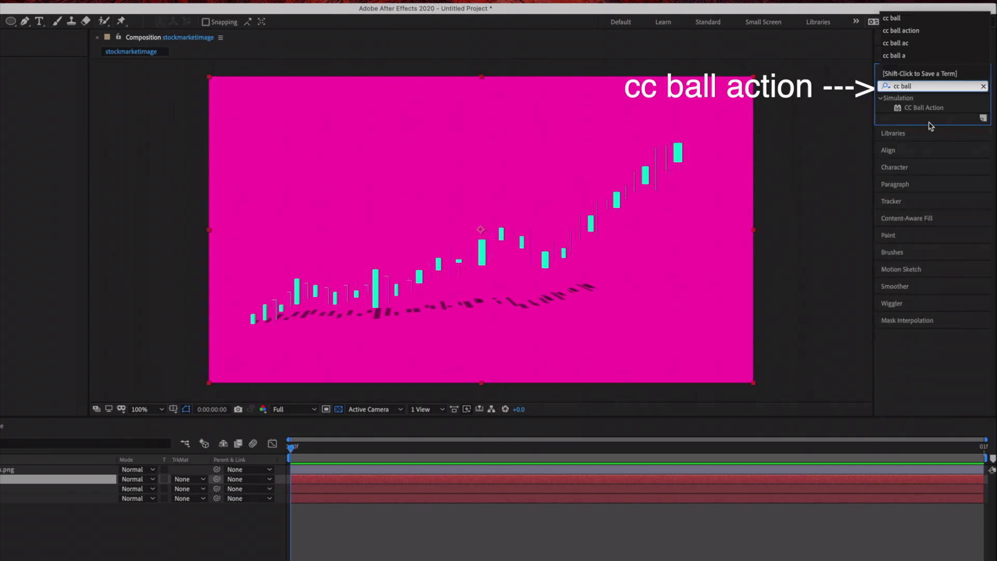
drag(924, 107, 63, 479)
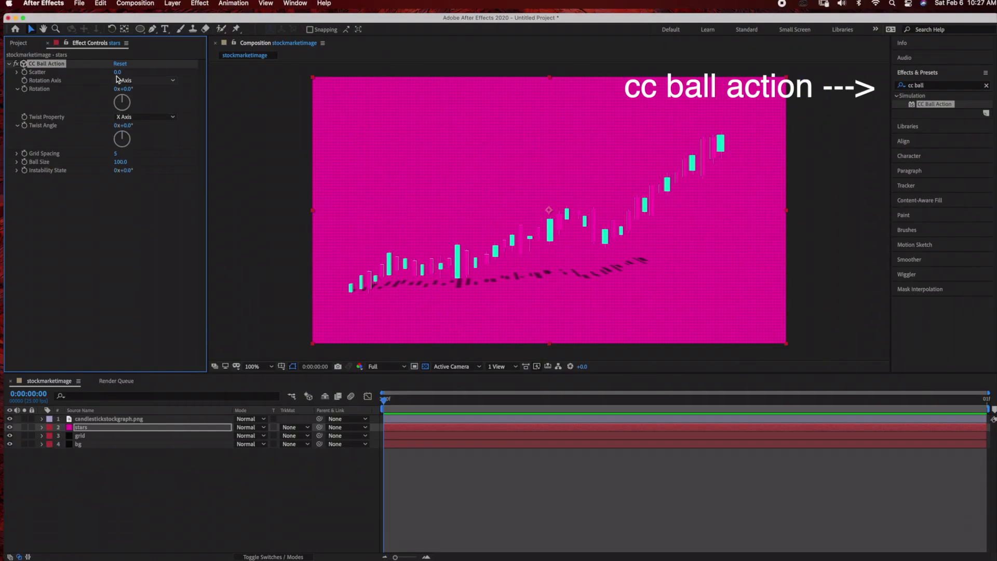
click(116, 72)
text(103)
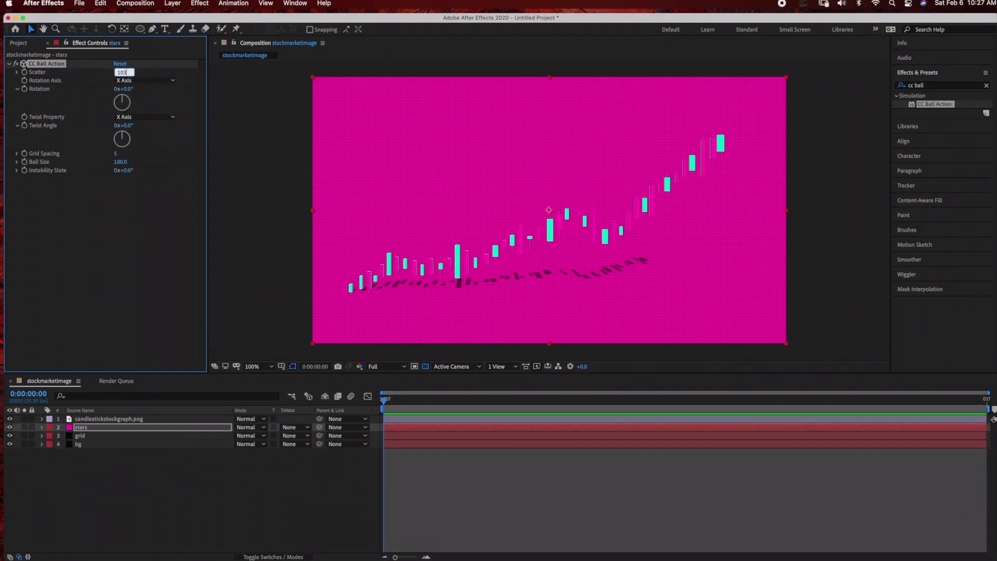
key(BackSpace)
text(24)
Step: Set CC Ball Action's Grid Spacing to 2 and Ball Size to 15
click(116, 154)
text(2)
click(119, 162)
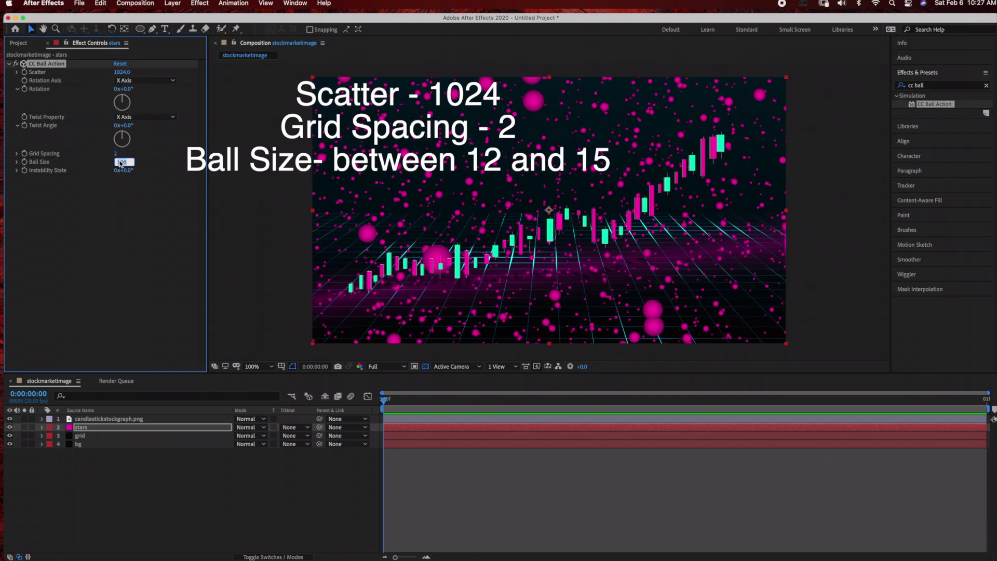
key(Return)
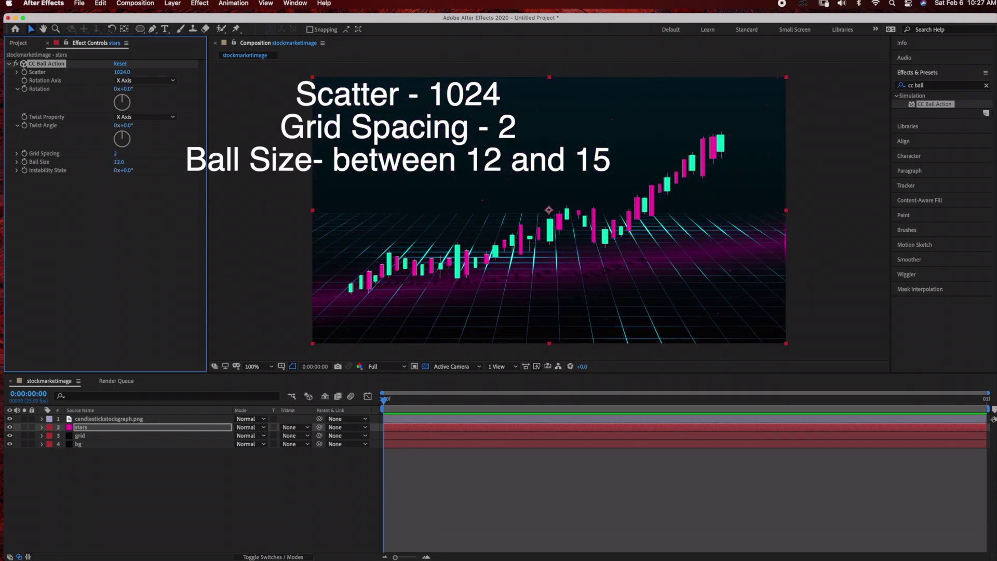
click(117, 162)
text(15)
key(Return)
key(period)
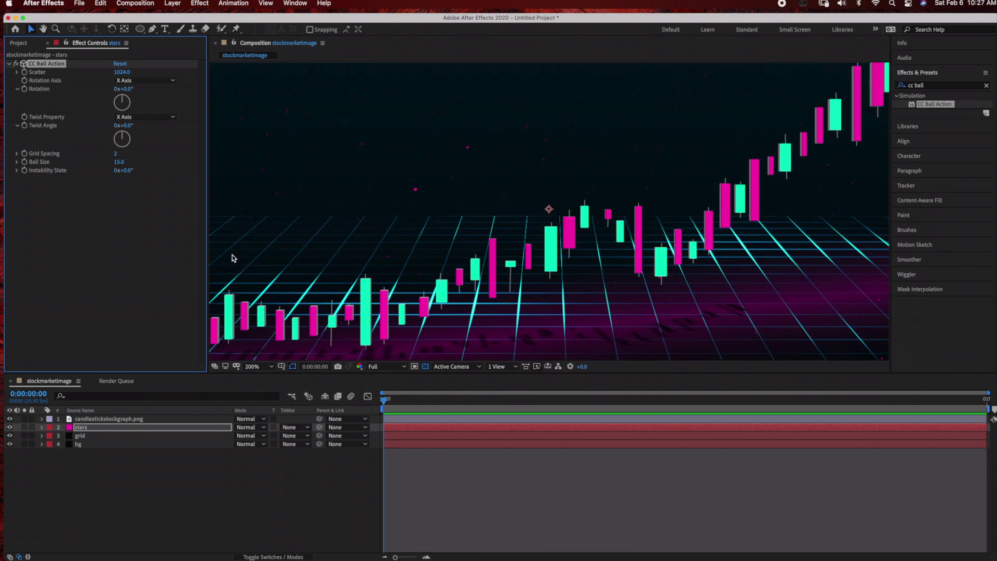
key(comma)
key(super+Up)
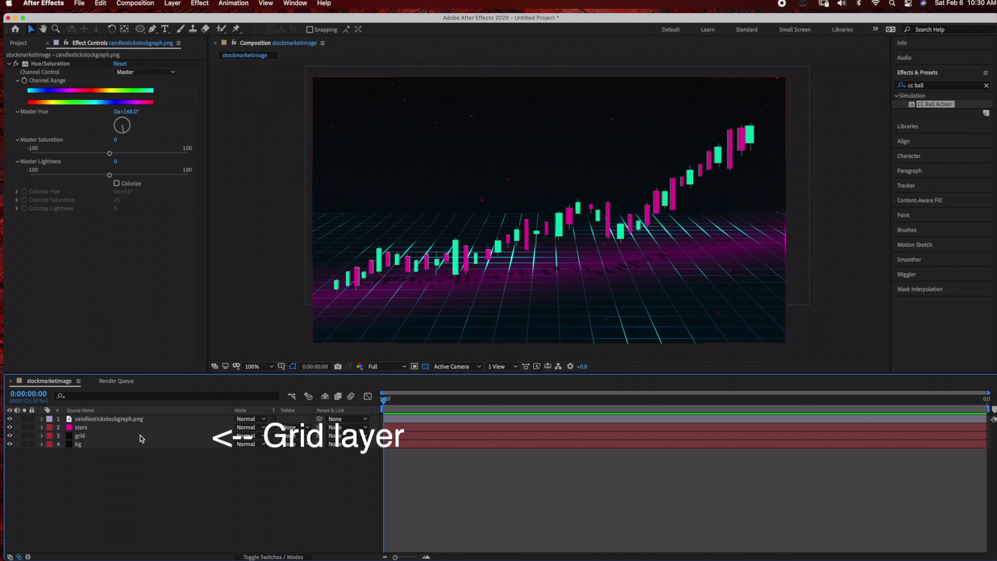
click(140, 435)
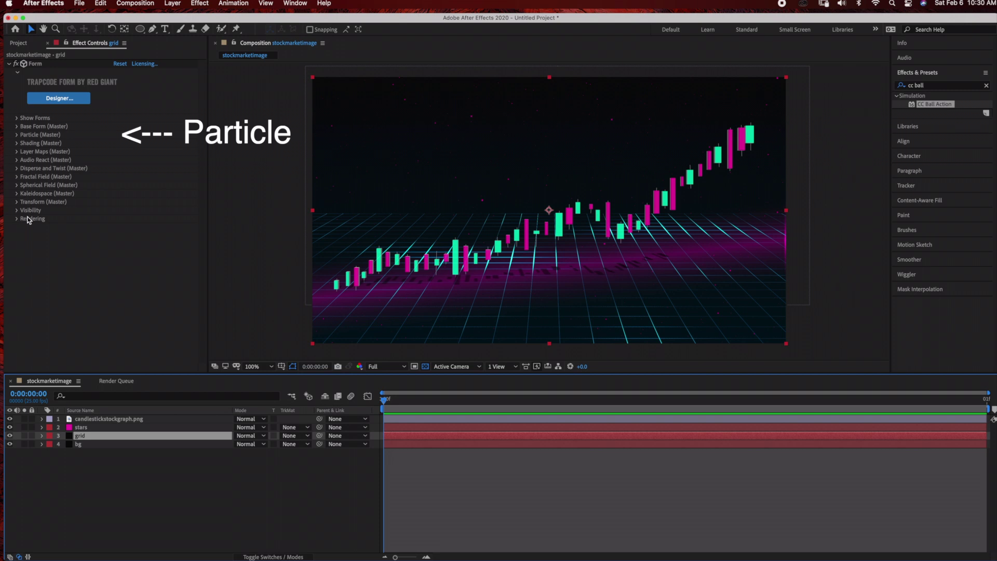
Step: Set the grid's Form particle colour to Over X using the cyan-blue gradient preset
click(17, 135)
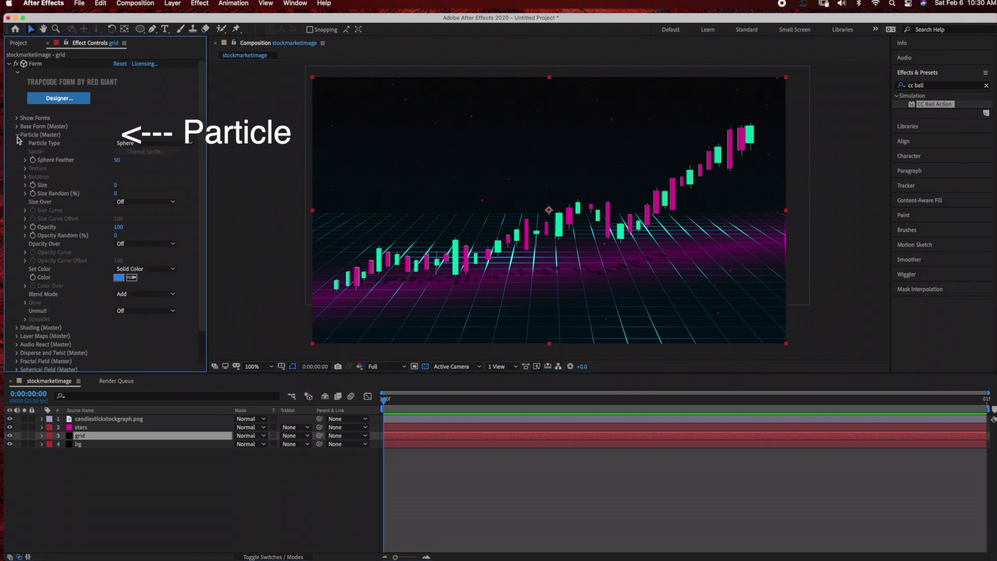
click(161, 273)
click(154, 288)
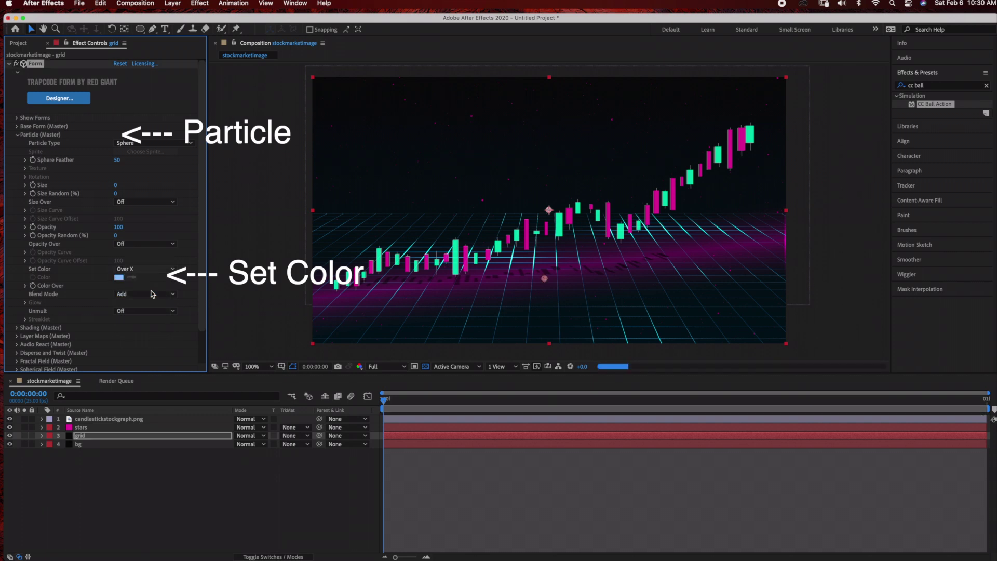
click(25, 287)
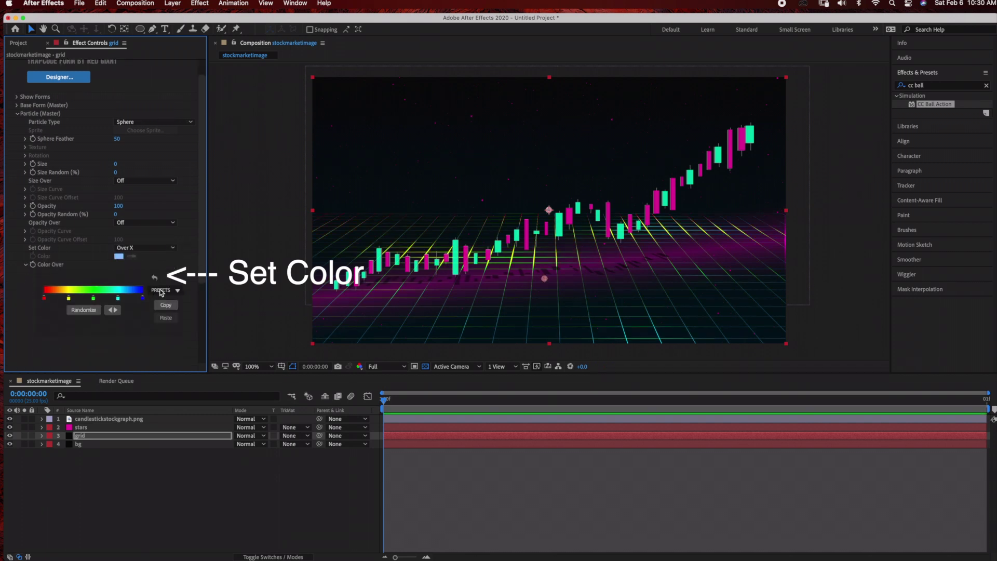
click(156, 291)
click(165, 301)
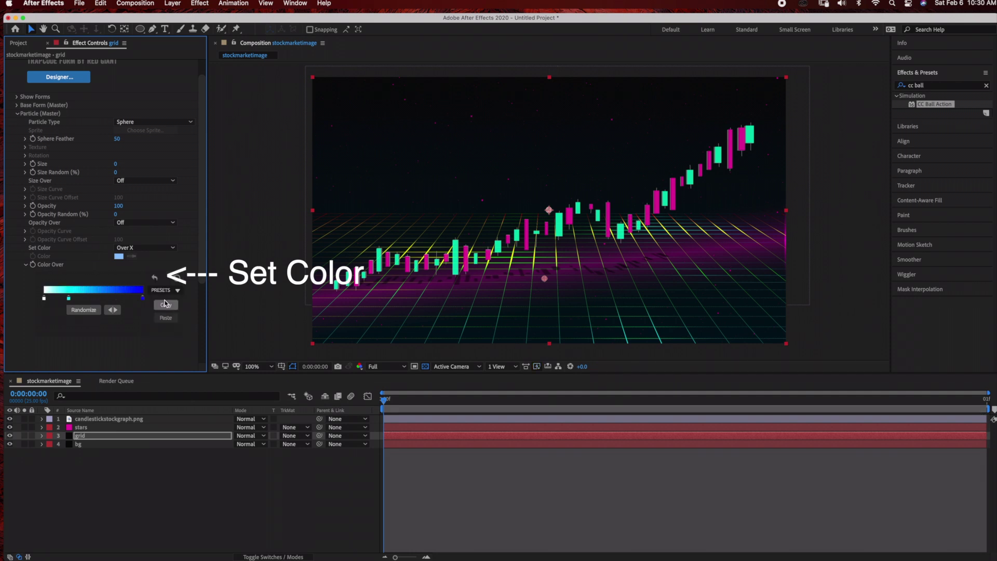
click(163, 291)
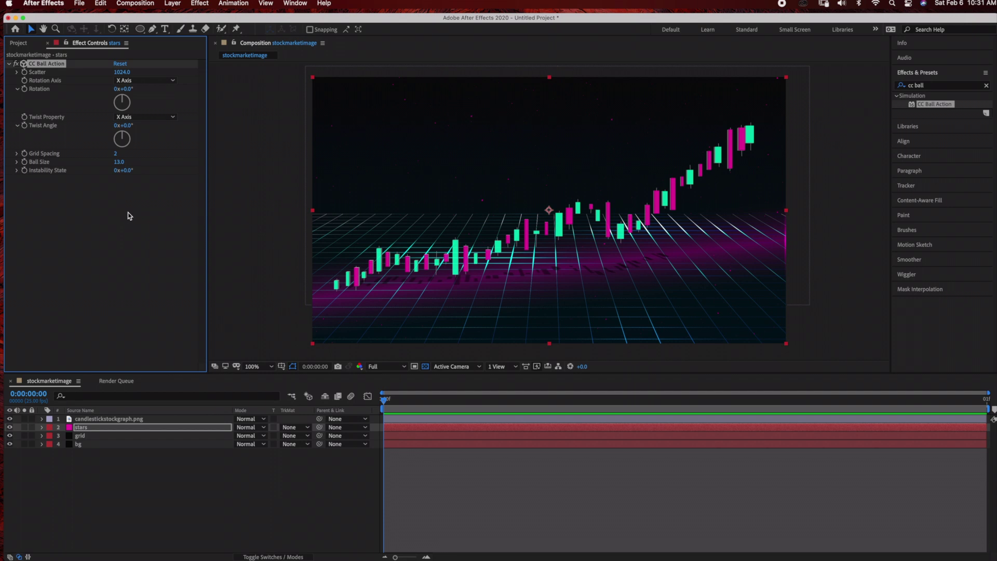
Step: Add a new 35mm camera layer to the composition
click(119, 420)
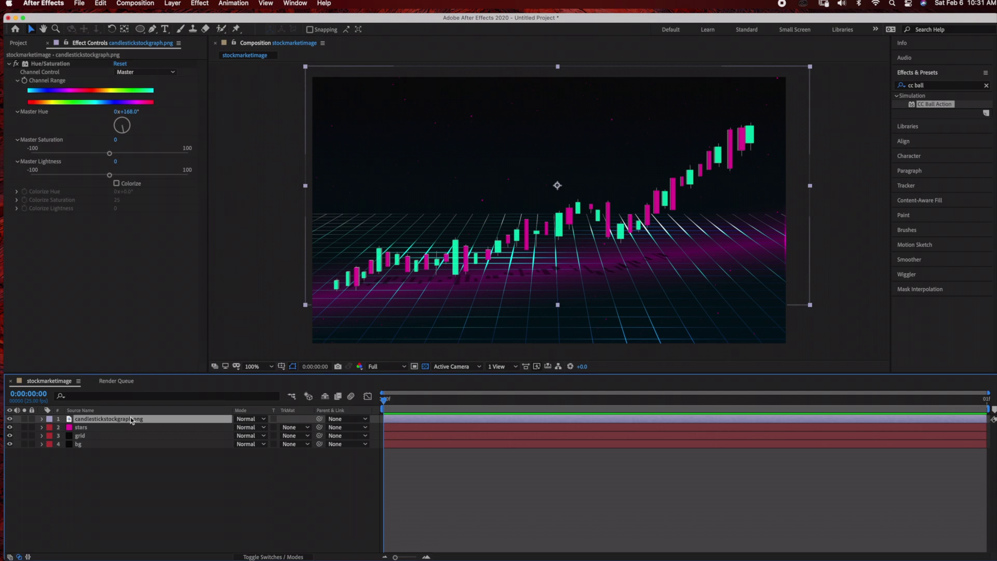
click(201, 4)
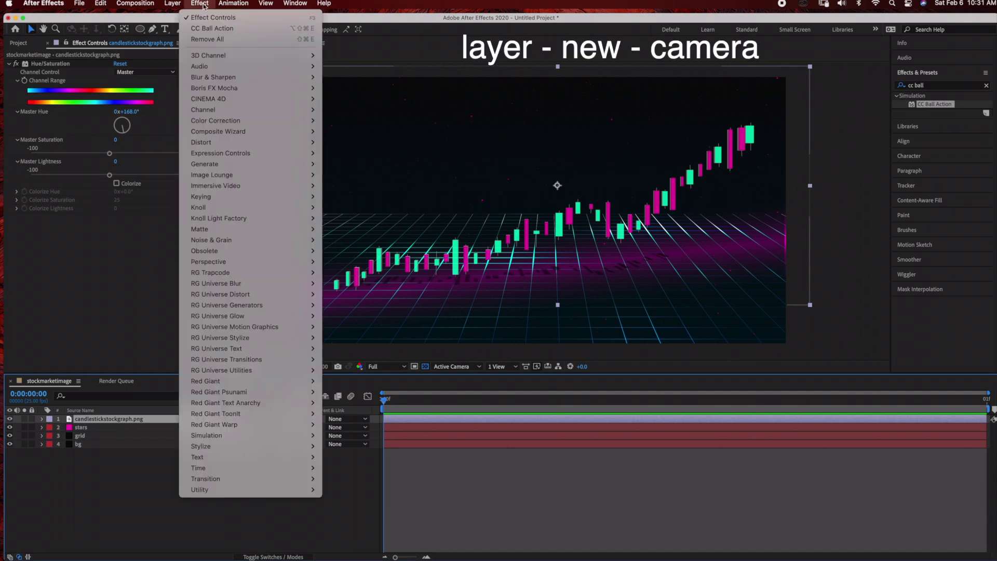
mouse_move(173, 4)
click(297, 50)
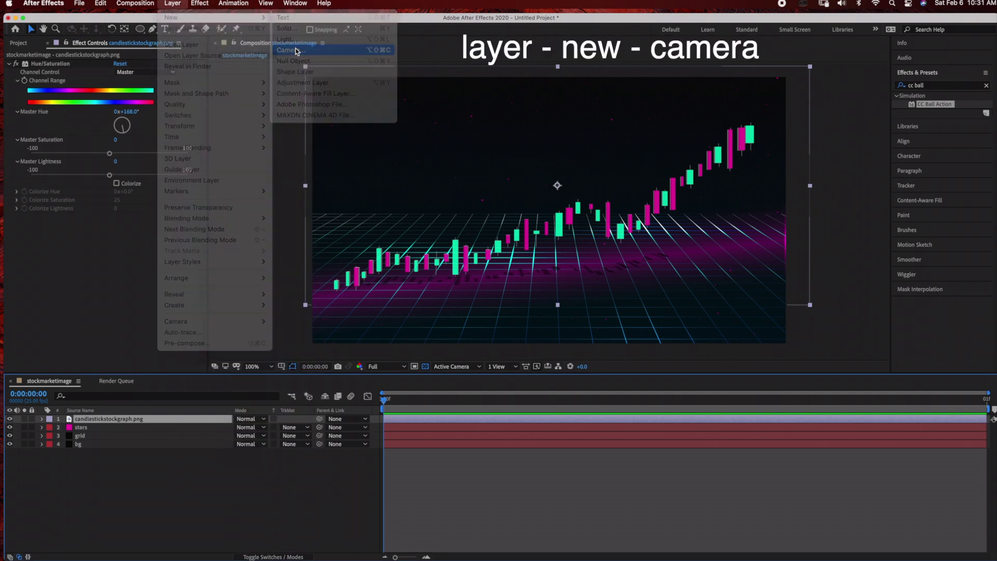
click(643, 245)
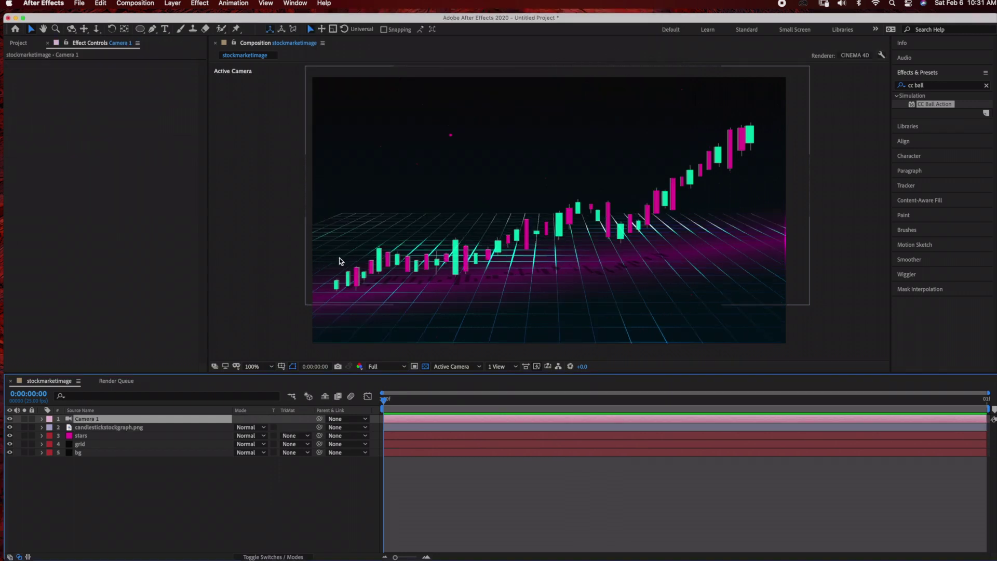
Step: Stretch the grid layer wider toward the left
click(101, 446)
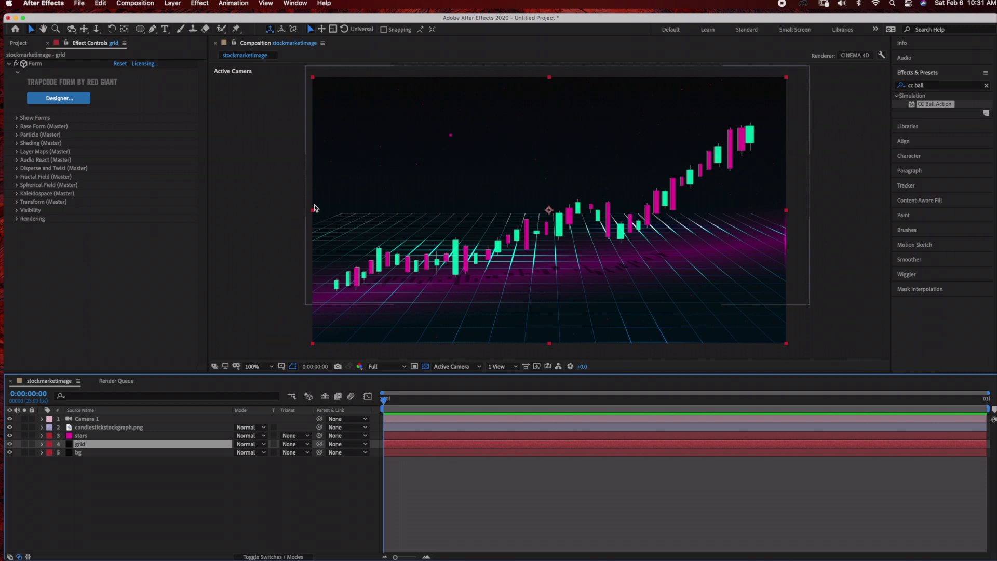
drag(313, 210, 280, 212)
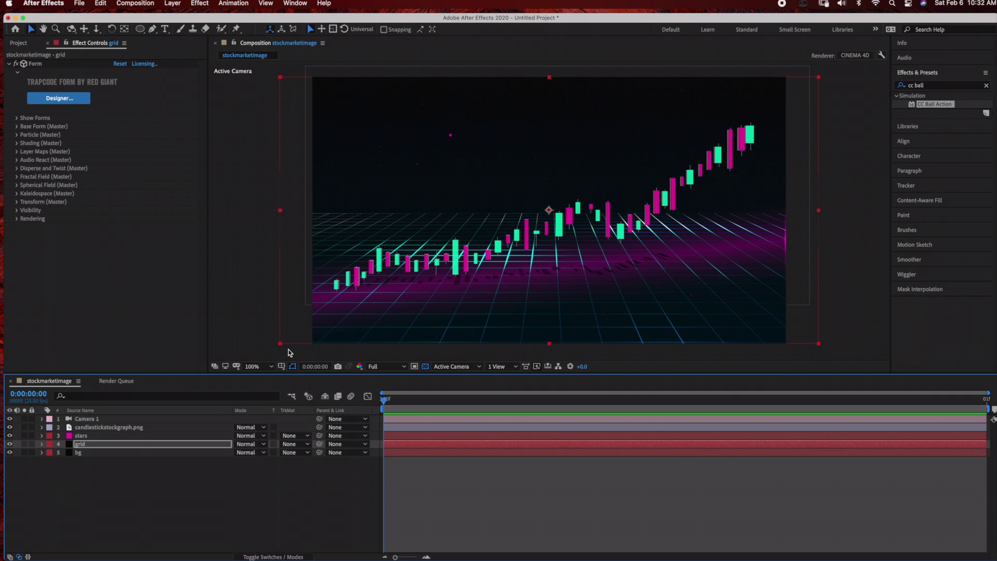
click(117, 381)
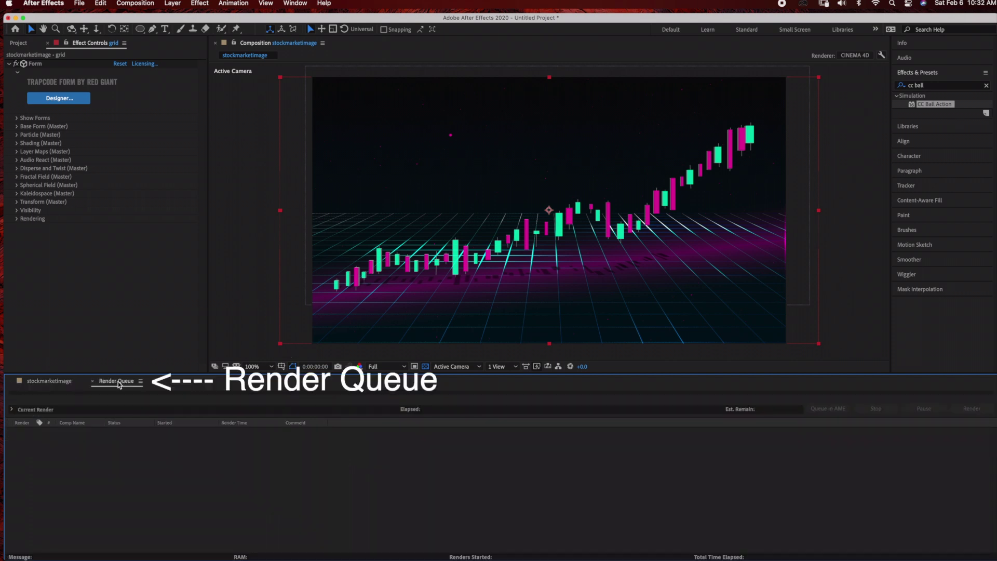
Step: Add the stockmarketimage composition to the Render Queue from the Project panel
click(18, 46)
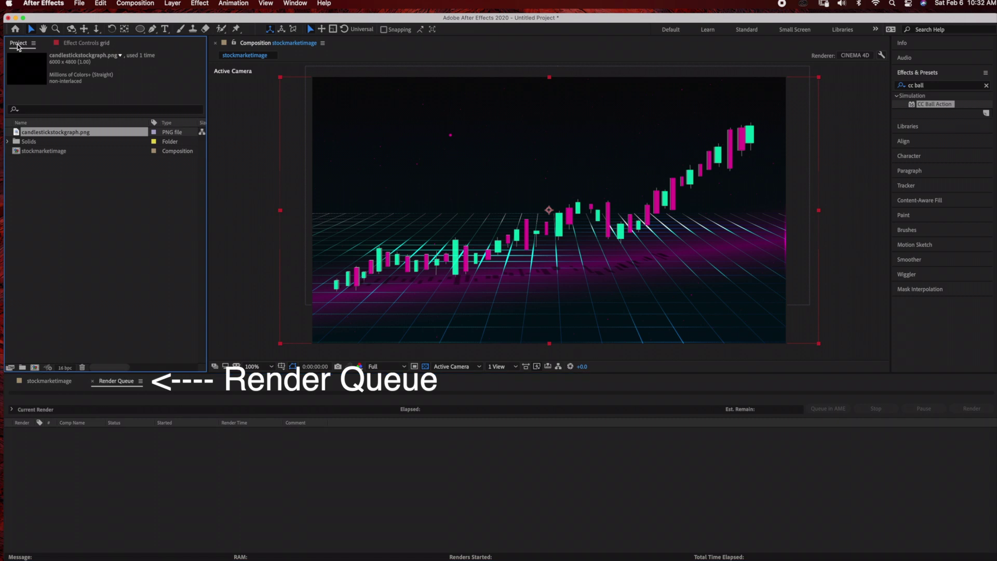
click(43, 153)
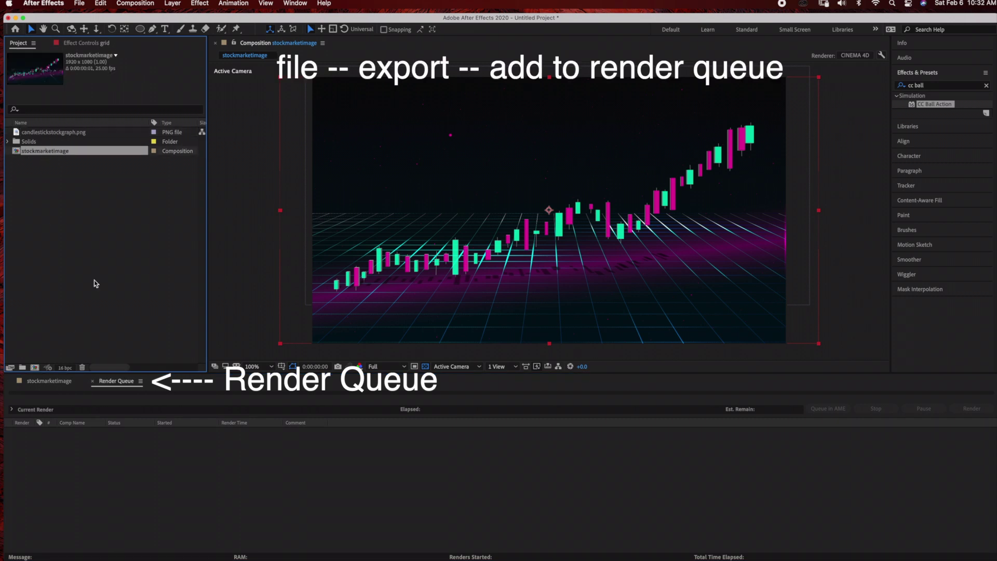
click(83, 3)
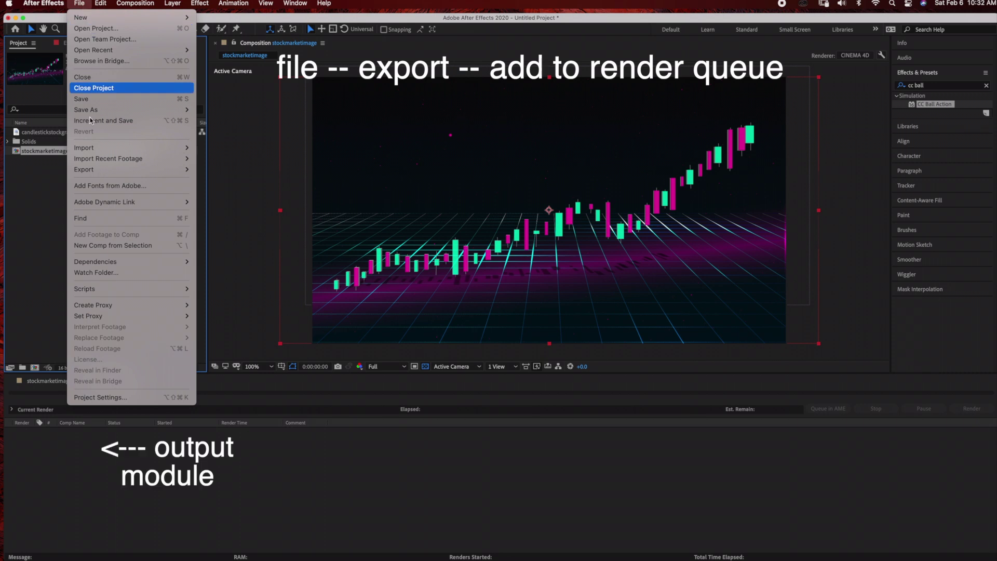
mouse_move(156, 170)
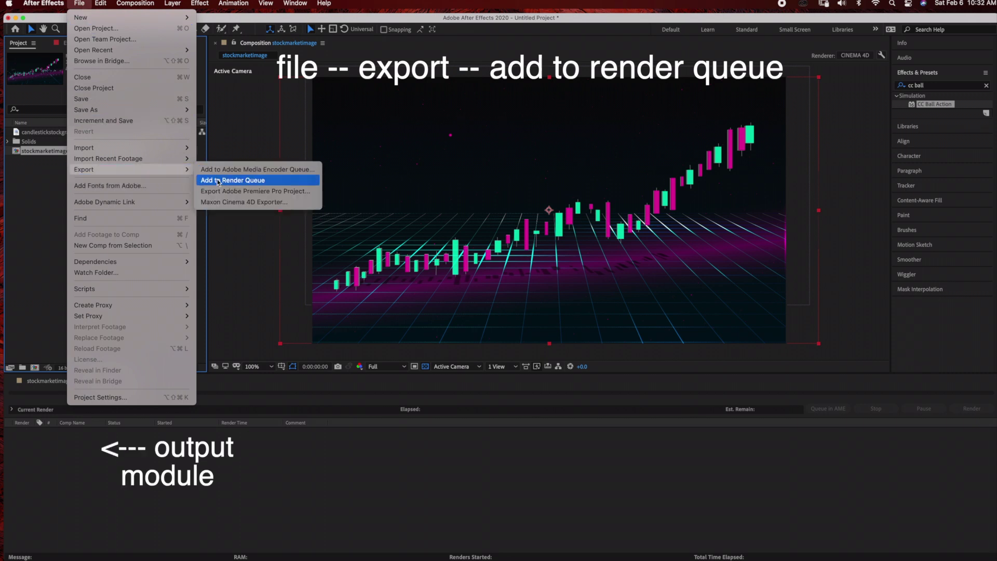
click(255, 182)
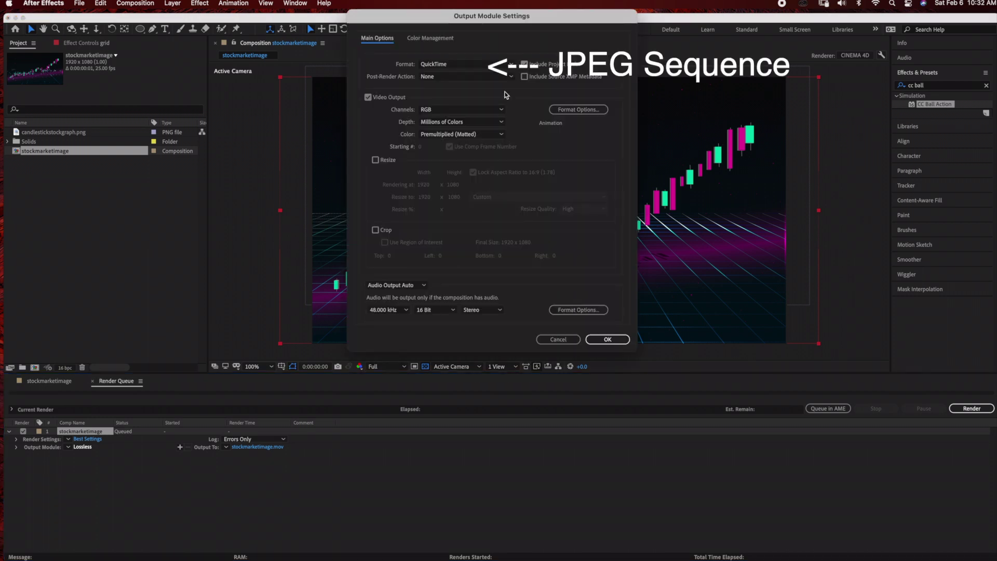
Step: Set the output module format to JPEG Sequence and start the render
click(511, 66)
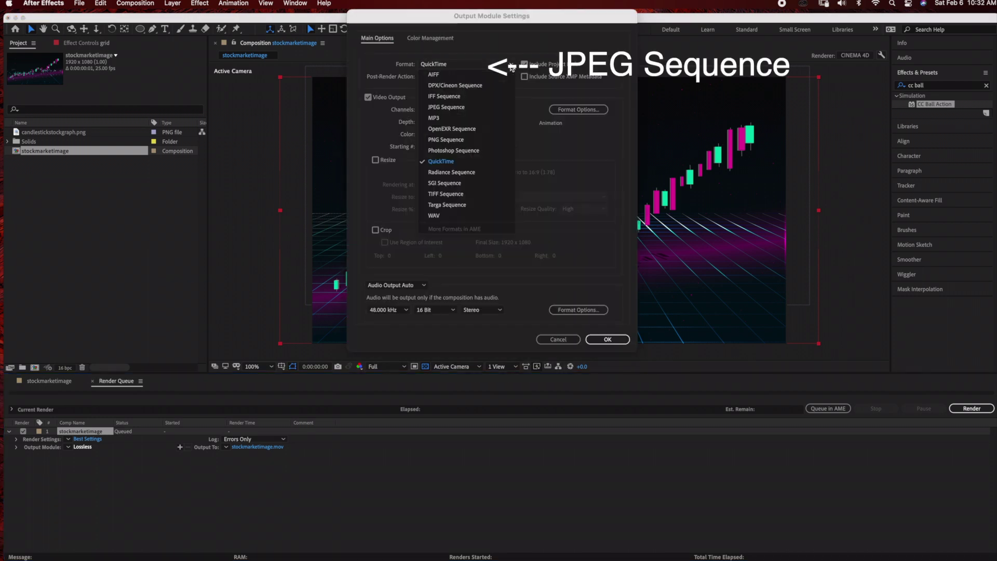
click(460, 107)
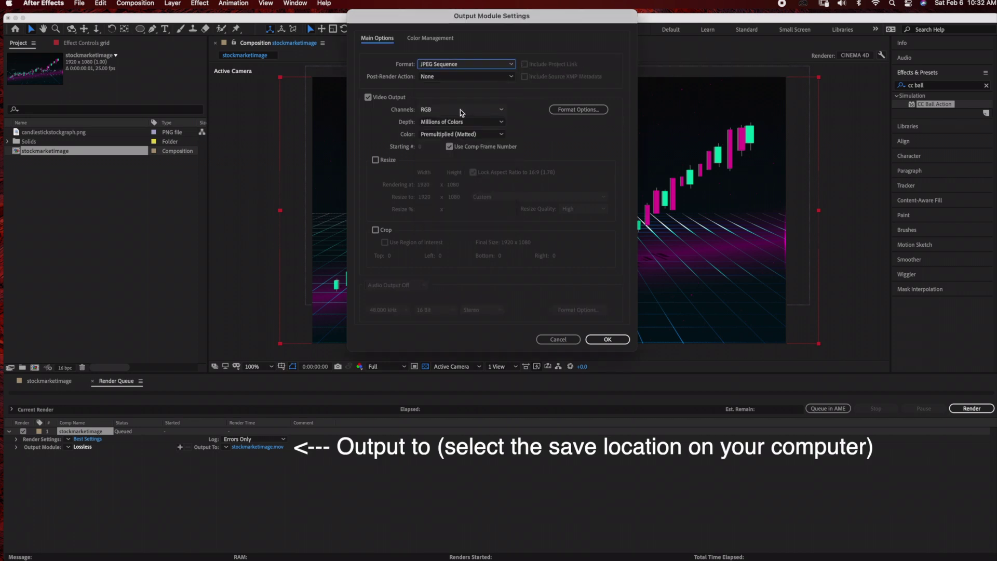
click(607, 340)
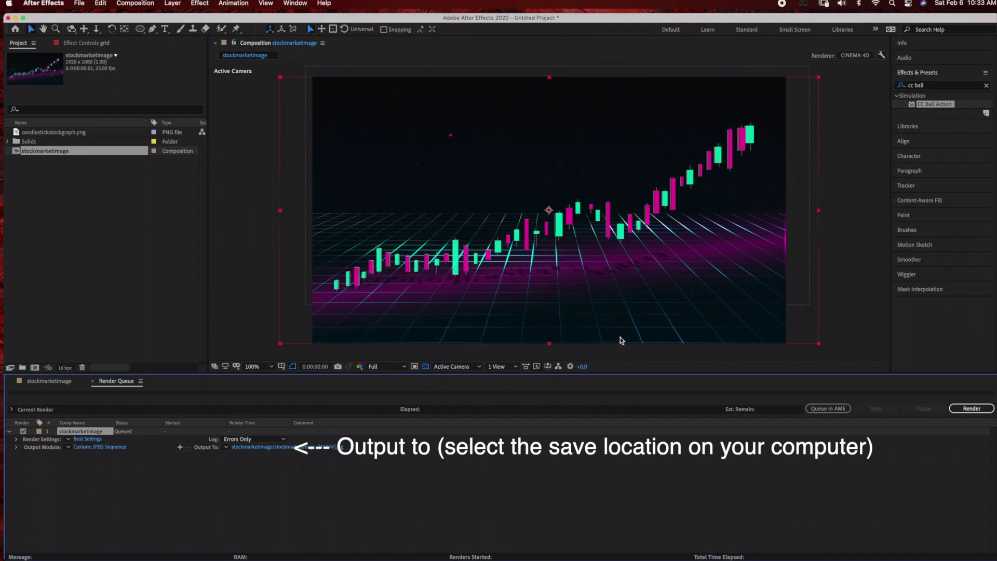
click(972, 408)
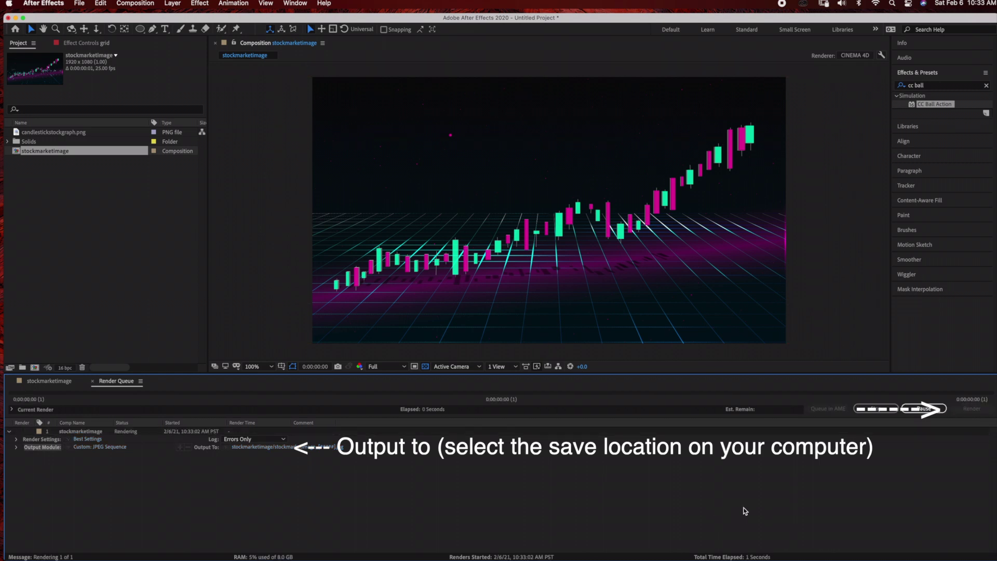